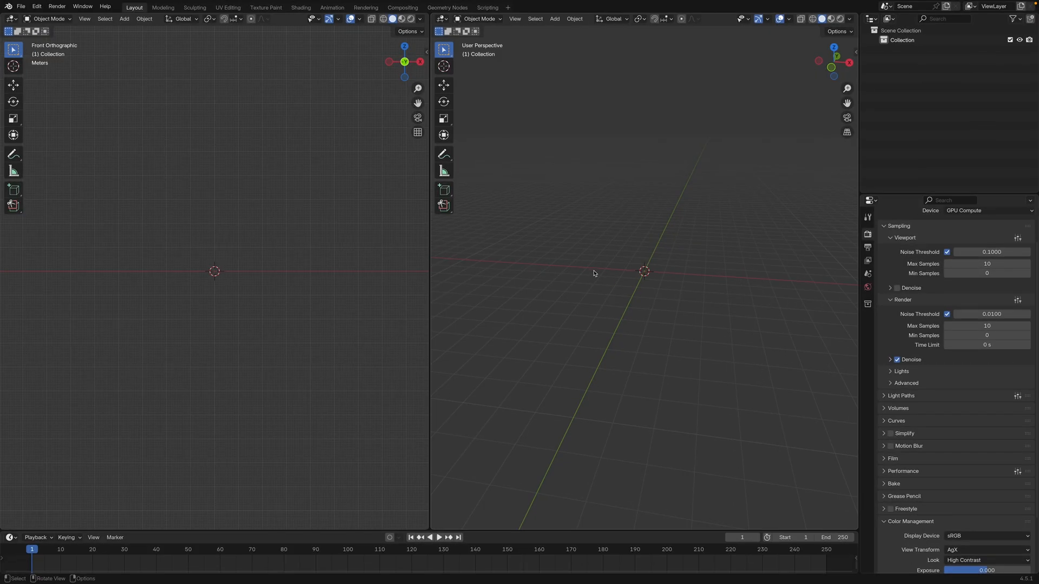
Add a mesh plane at the world origin
{"action": "middle_click_drag", "start_coordinate": [580, 284], "coordinate": [569, 289]}
{"action": "middle_click_drag", "start_coordinate": [569, 288], "coordinate": [568, 316], "text": "shift"}
{"action": "key", "text": "shift+a"}
{"action": "left_click", "coordinate": [638, 324]}
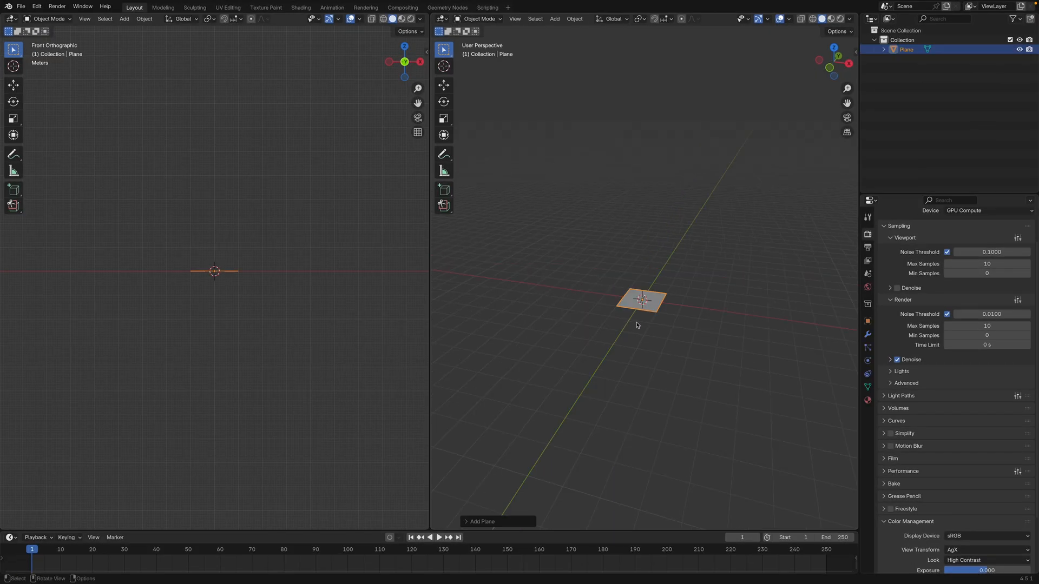
Switch to the Geometry Nodes workspace and create a new geometry node tree for the plane
{"action": "middle_click_drag", "start_coordinate": [633, 313], "coordinate": [645, 314]}
{"action": "scroll", "coordinate": [644, 313], "scroll_direction": "up", "scroll_amount": 1}
{"action": "left_click", "coordinate": [448, 8]}
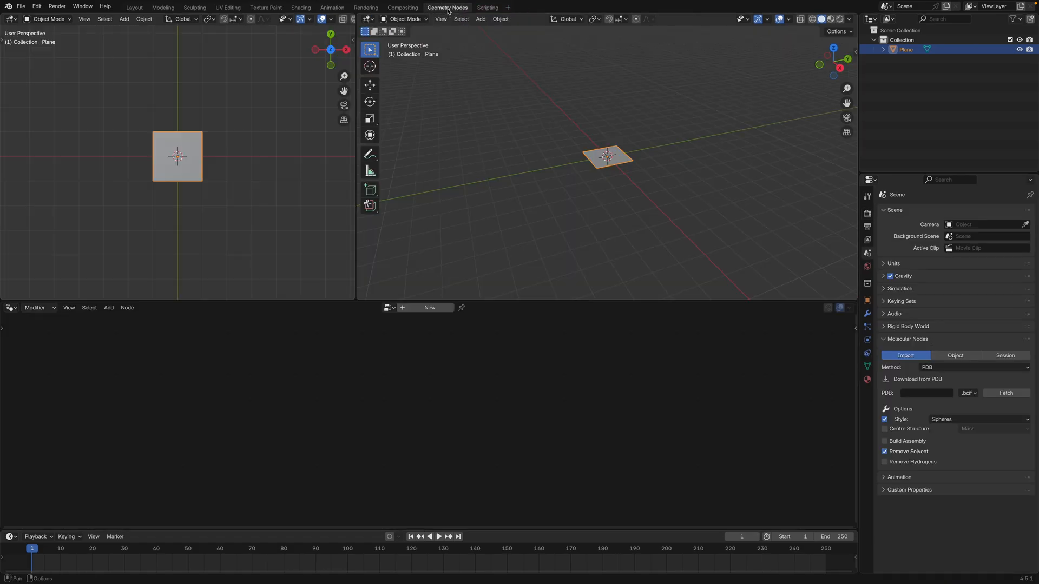
{"action": "left_click", "coordinate": [437, 308]}
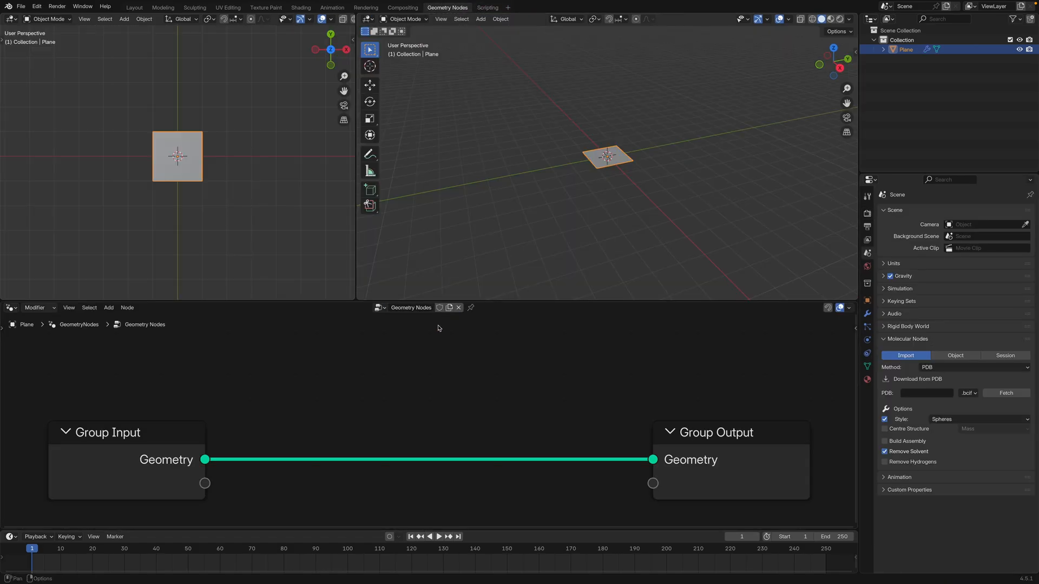
Add a String to Curves node and place it between the Group Input and Group Output nodes
{"action": "scroll", "coordinate": [310, 413], "scroll_direction": "down", "scroll_amount": 2}
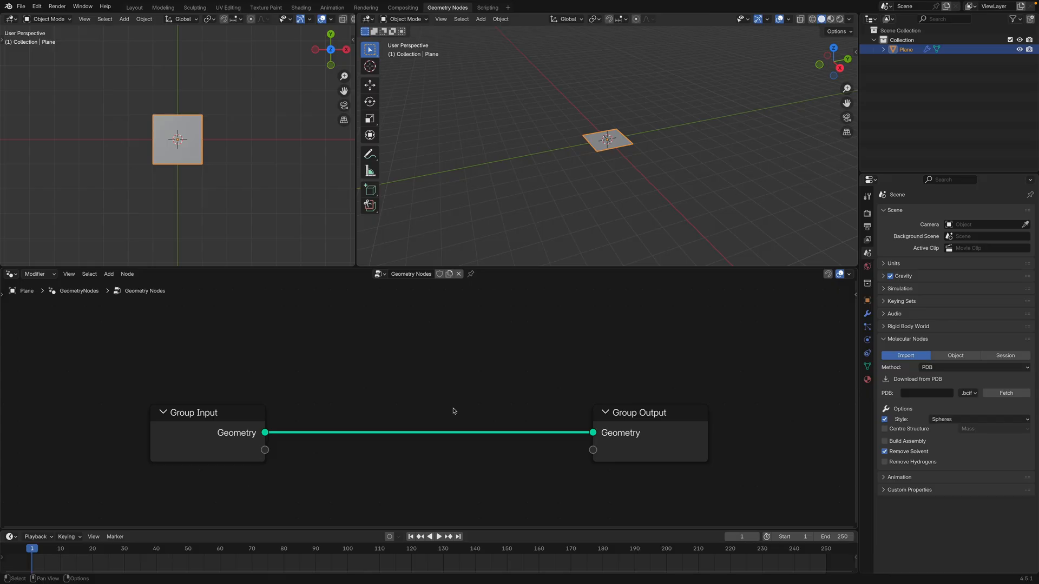
{"action": "key", "text": "shift+a"}
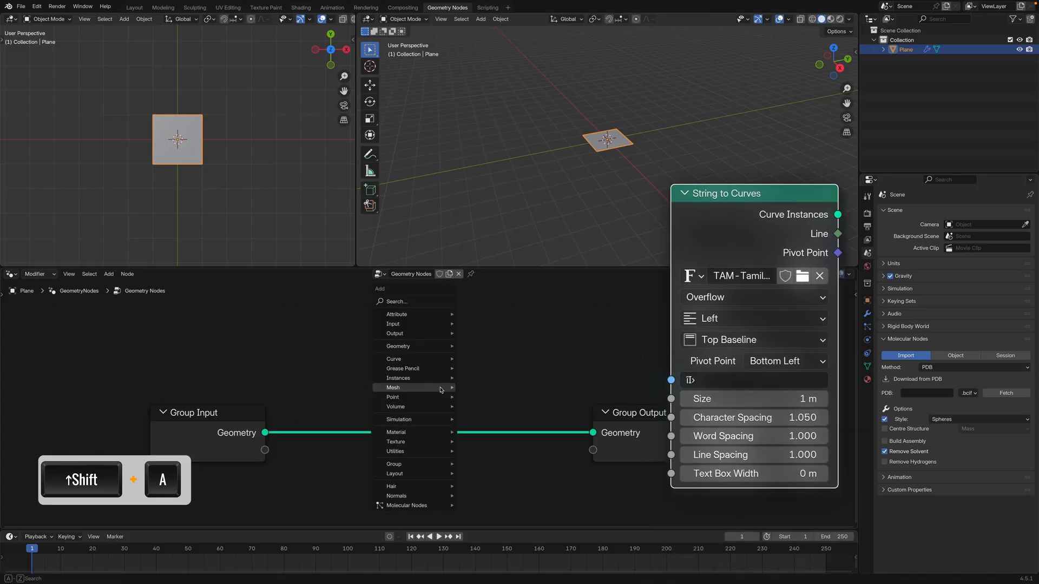
{"action": "type", "text": "string to"}
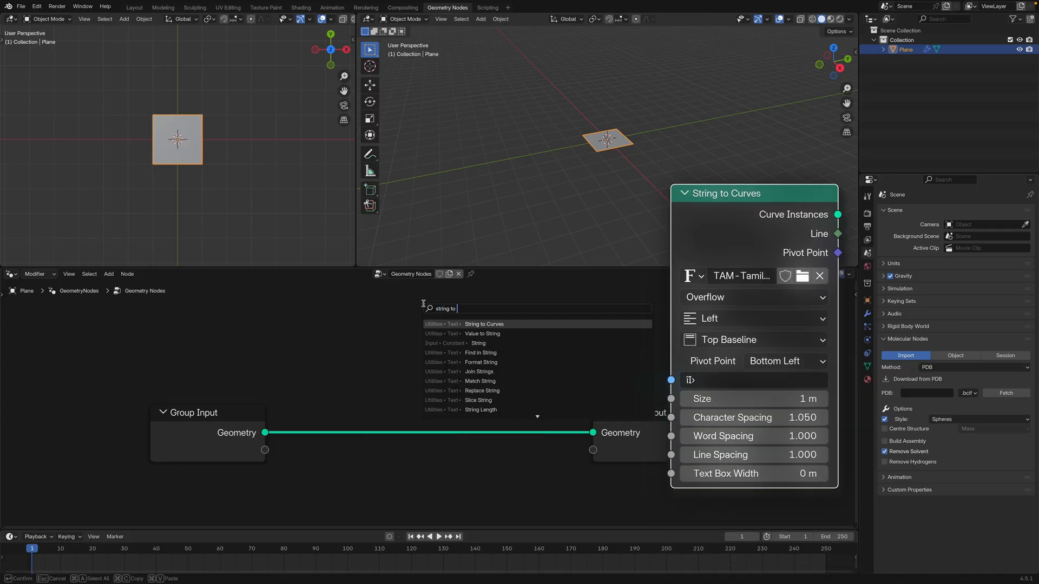
{"action": "left_click", "coordinate": [470, 323]}
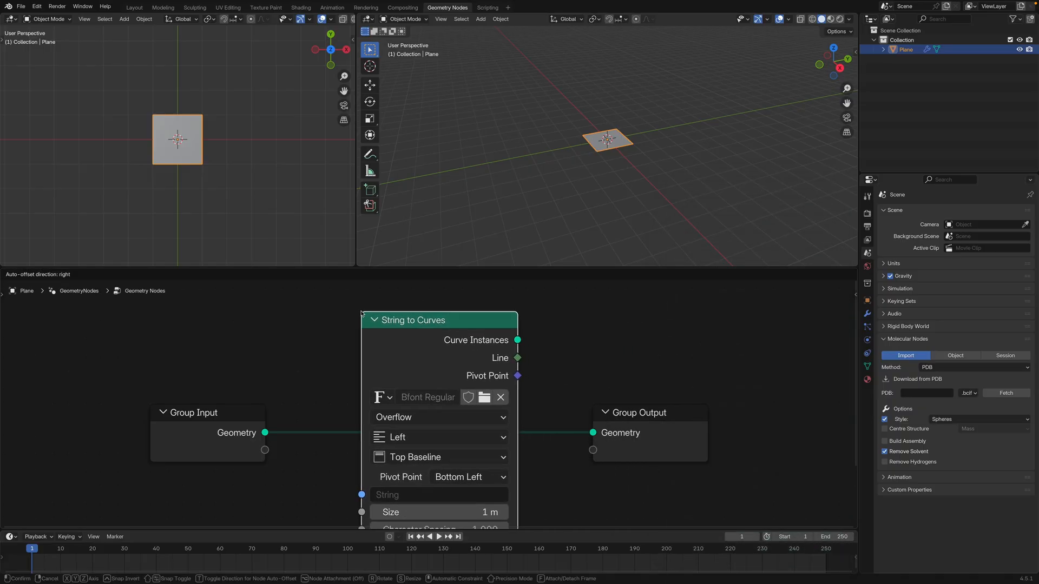
{"action": "left_click", "coordinate": [441, 357]}
{"action": "scroll", "coordinate": [441, 357], "scroll_direction": "down", "scroll_amount": 2}
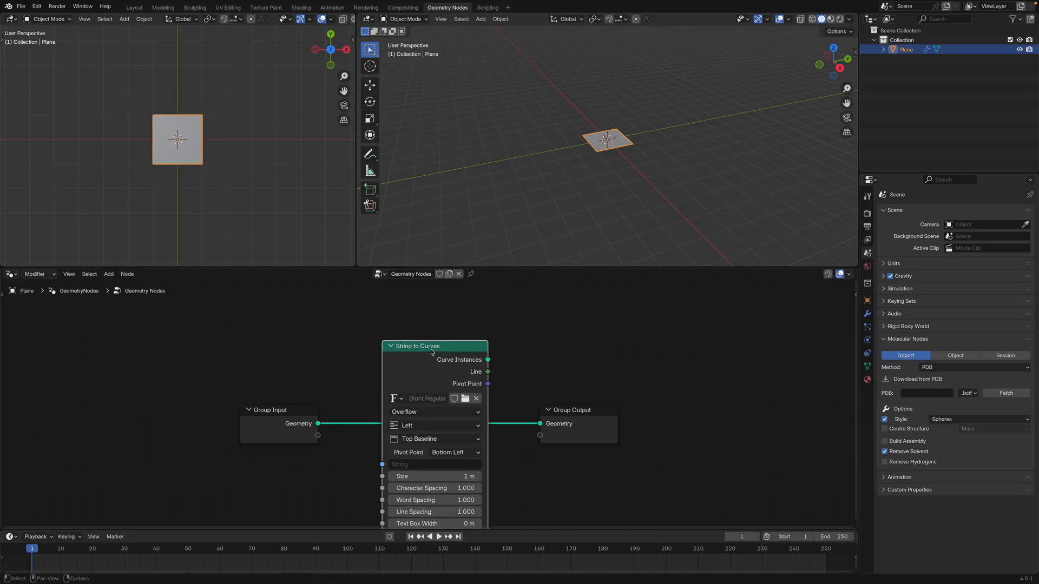
{"action": "scroll", "coordinate": [441, 362], "scroll_direction": "down", "scroll_amount": 1}
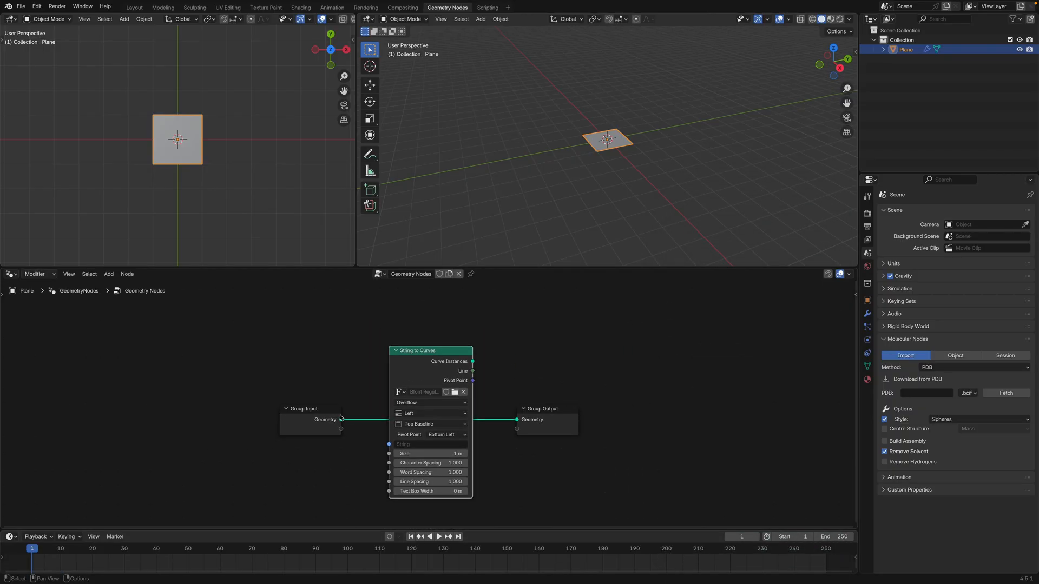
Set the String to Curves text to "tamil" and connect its Curve Instances output to the Group Output geometry
{"action": "left_click", "coordinate": [420, 444]}
{"action": "type", "text": "tamil"}
{"action": "key", "text": "Return"}
{"action": "middle_click_drag", "start_coordinate": [539, 197], "coordinate": [573, 209]}
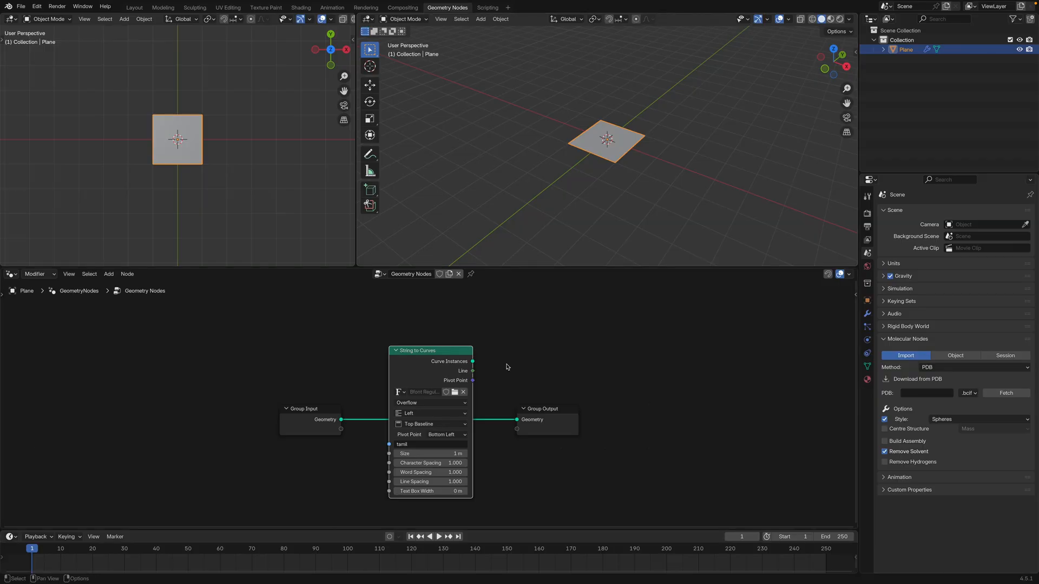
{"action": "left_click_drag", "start_coordinate": [473, 361], "coordinate": [596, 409]}
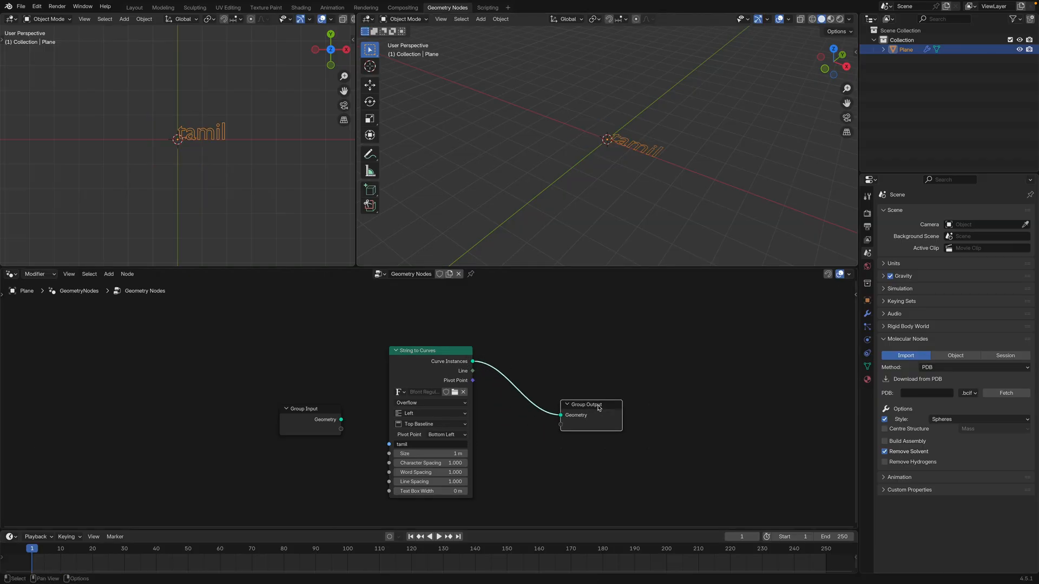
Load the font file "TAM-Tamil003 Normal.ttf" into the String to Curves node
{"action": "scroll", "coordinate": [582, 141], "scroll_direction": "up", "scroll_amount": 3}
{"action": "middle_click_drag", "start_coordinate": [613, 164], "coordinate": [571, 187]}
{"action": "scroll", "coordinate": [653, 165], "scroll_direction": "up", "scroll_amount": 3}
{"action": "left_click_drag", "start_coordinate": [562, 267], "coordinate": [557, 329]}
{"action": "middle_click_drag", "start_coordinate": [533, 370], "coordinate": [526, 347]}
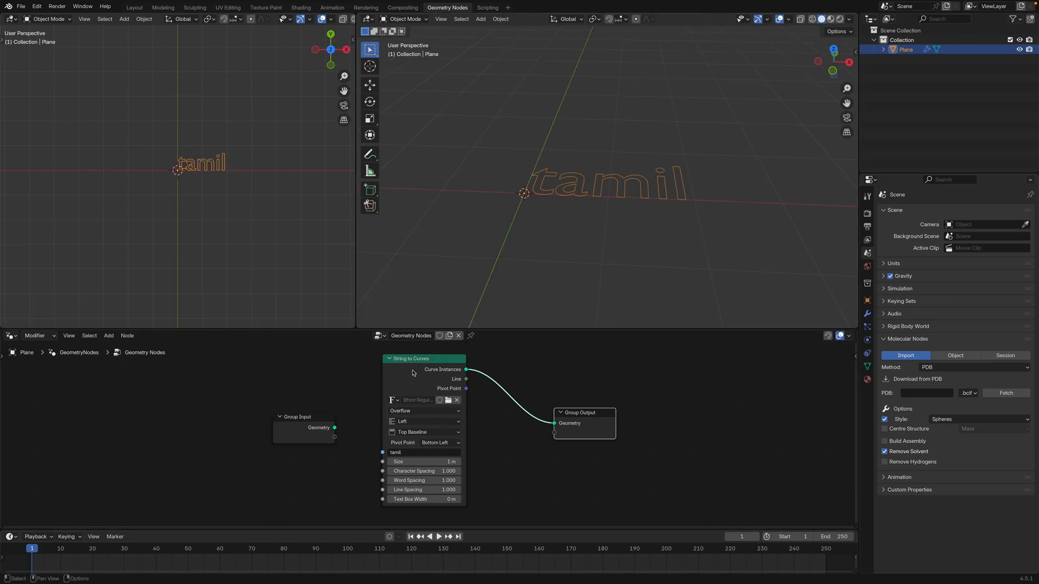
{"action": "left_click", "coordinate": [449, 401]}
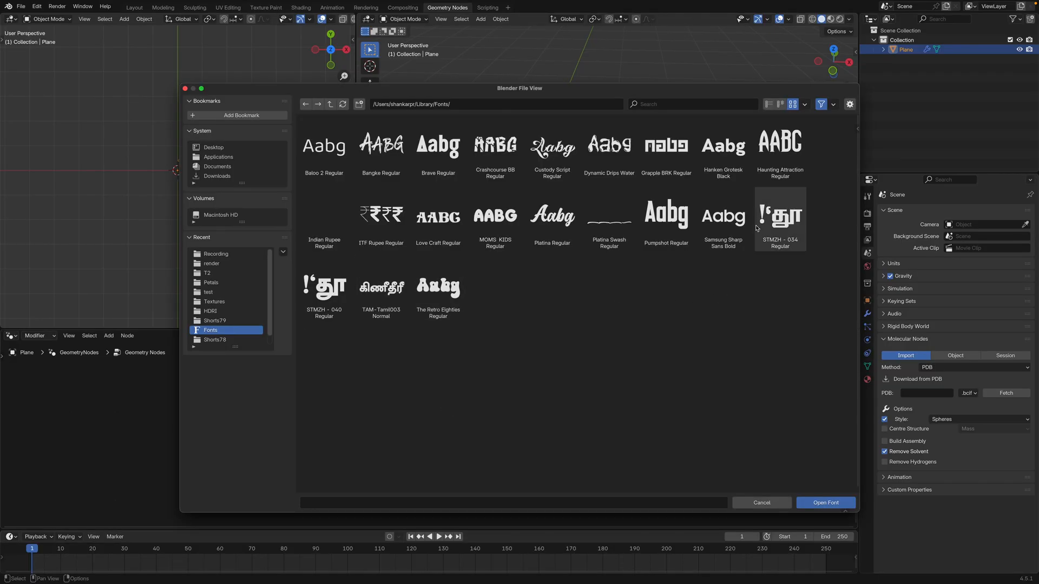
{"action": "left_click", "coordinate": [381, 289]}
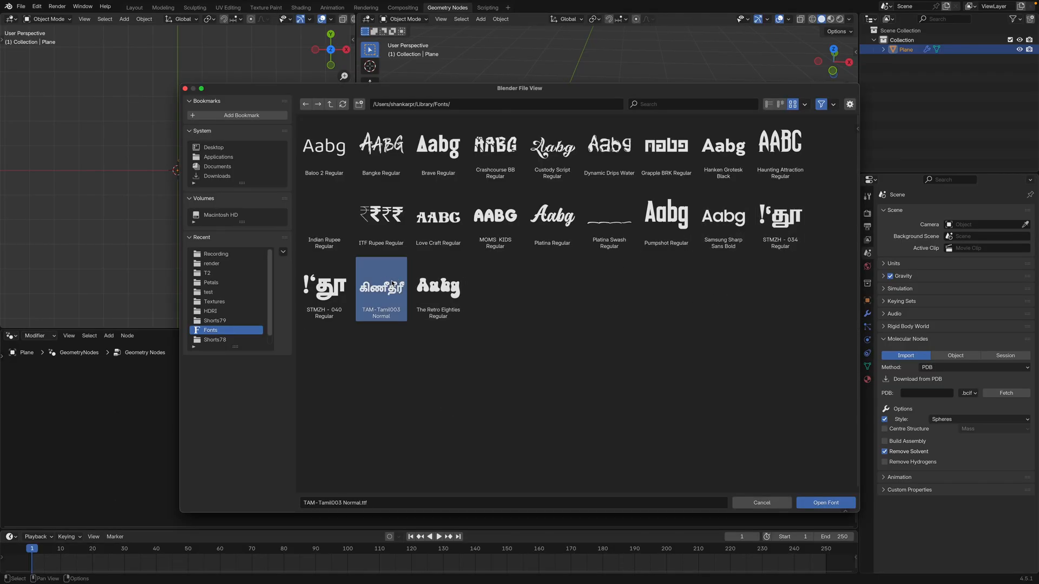
{"action": "left_click", "coordinate": [825, 503]}
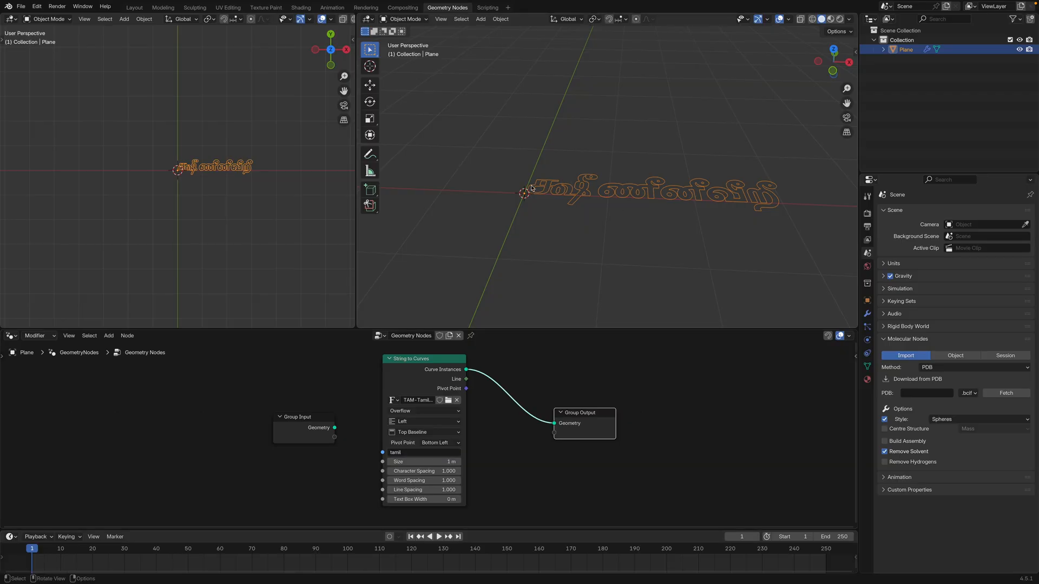
Switch to Chrome, convert the word தமிழ் with the Unicode to Tam font converter, and copy the converted text
{"action": "middle_click_drag", "start_coordinate": [708, 206], "coordinate": [661, 215], "text": "shift"}
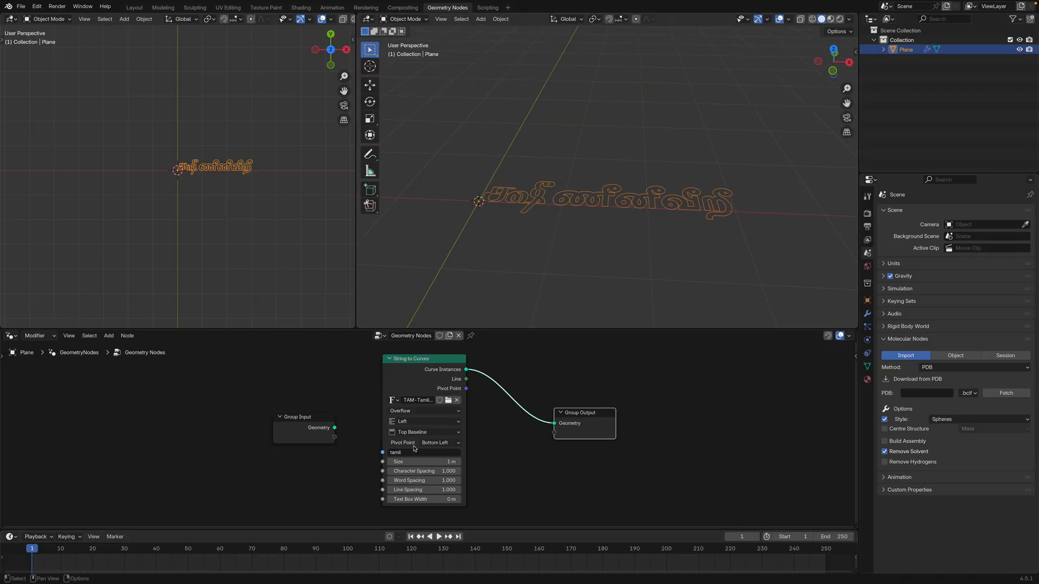
{"action": "mouse_move", "coordinate": [522, 580]}
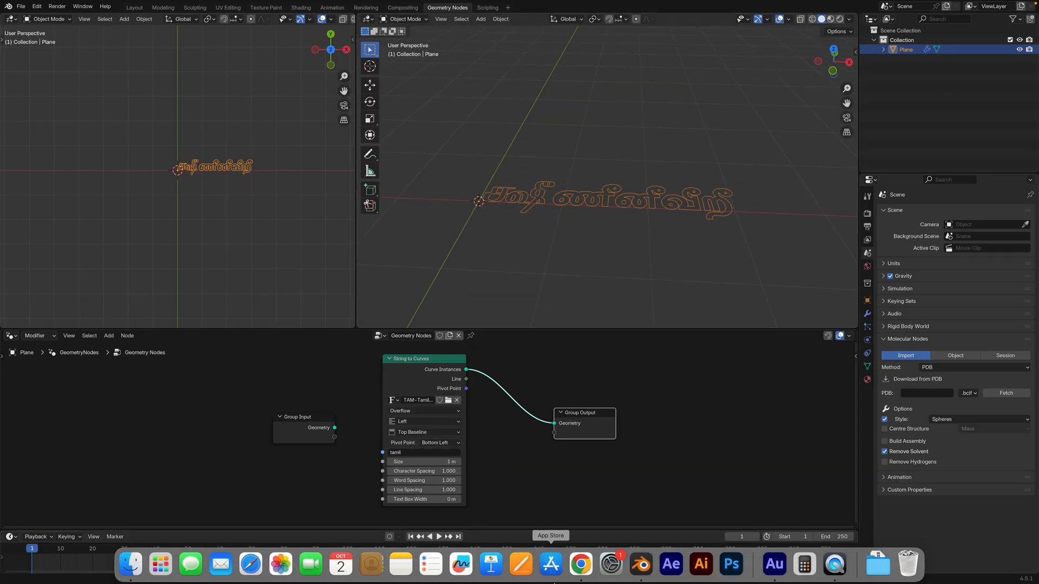
{"action": "left_click", "coordinate": [588, 575]}
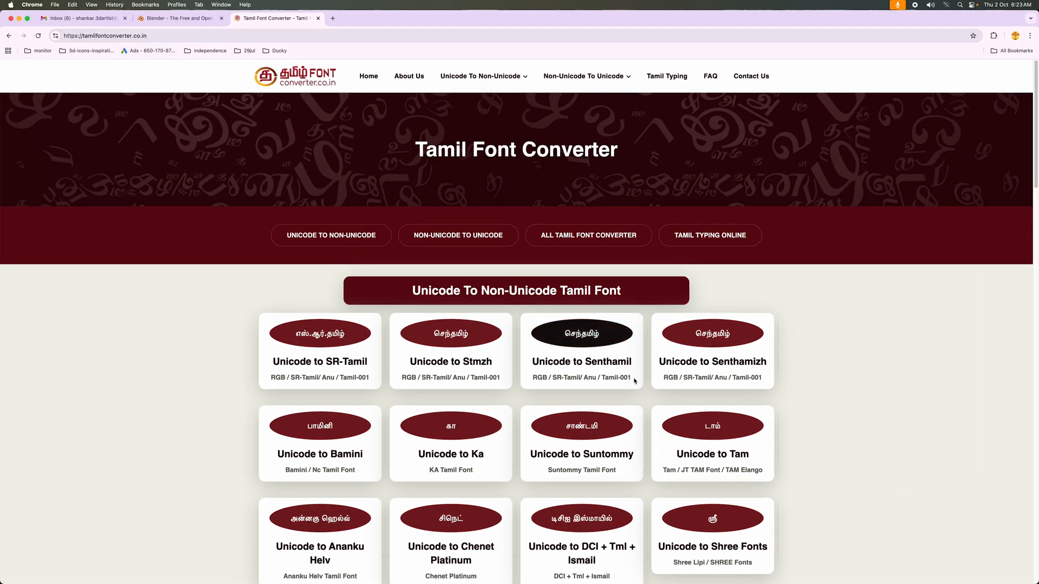
{"action": "left_click", "coordinate": [706, 433]}
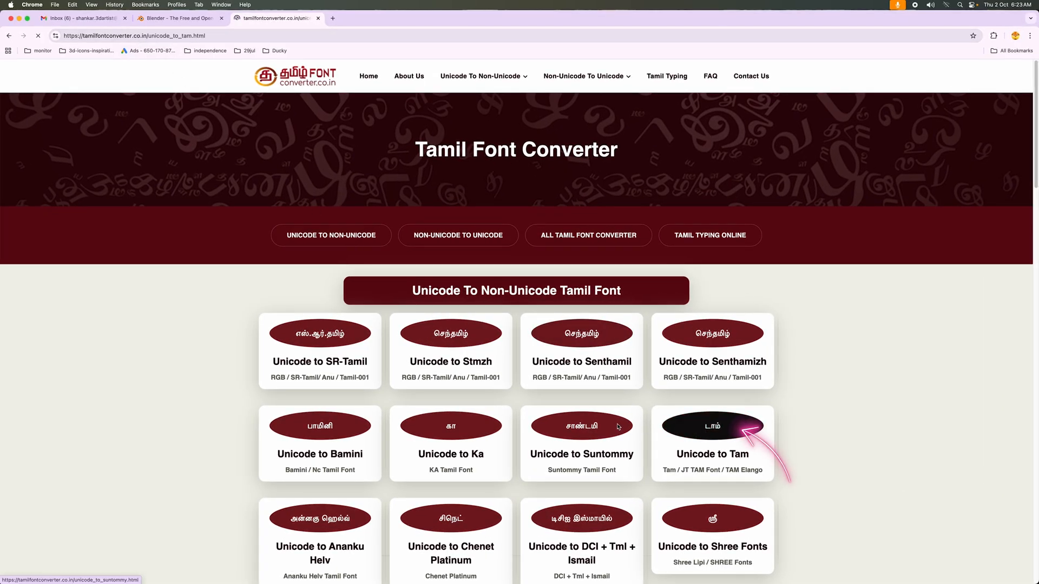
{"action": "type", "text": "tam"}
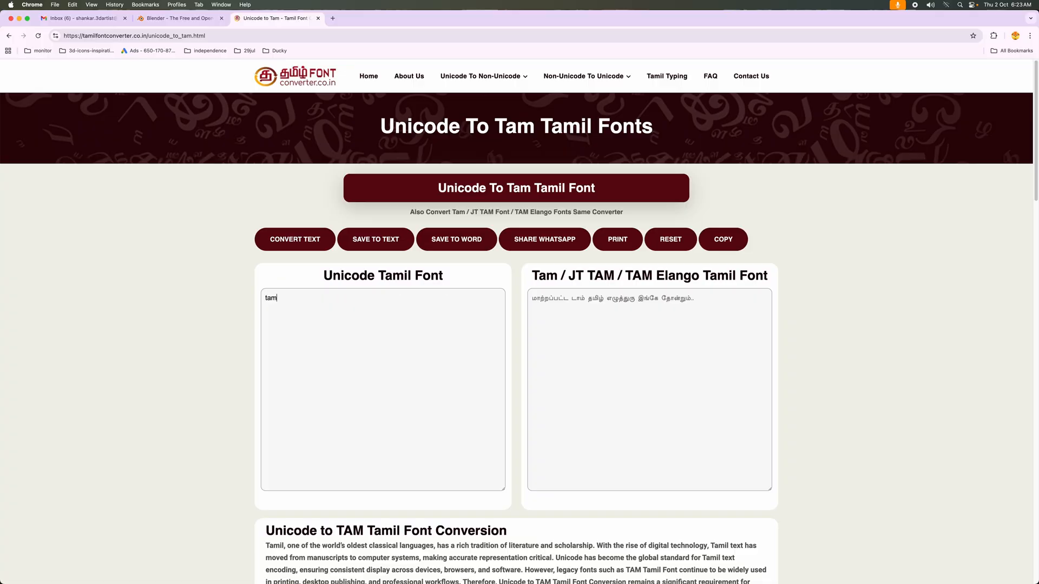
{"action": "left_click", "coordinate": [286, 241]}
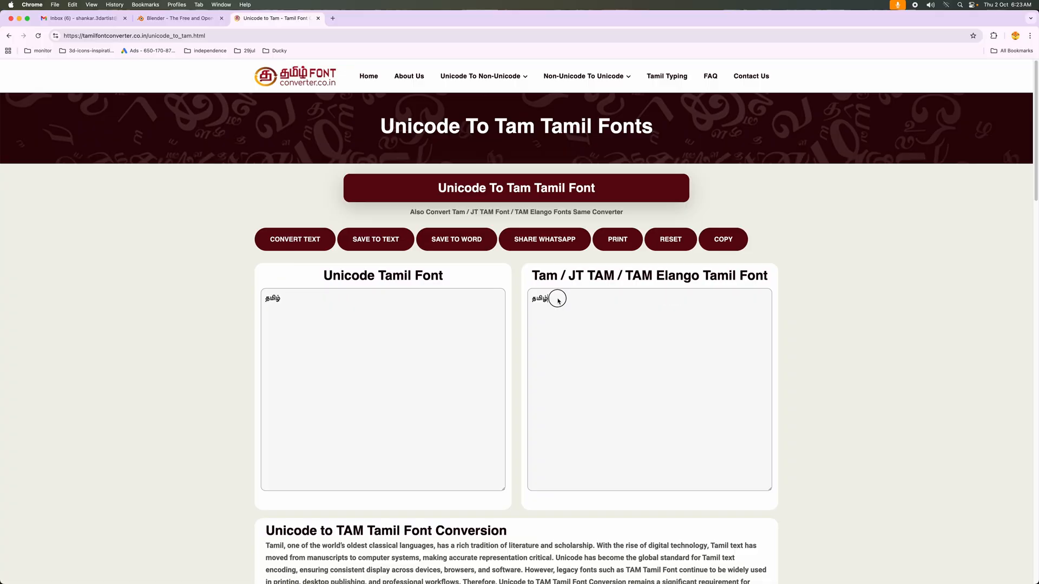
{"action": "double_click", "coordinate": [558, 301]}
{"action": "key", "text": "super+c"}
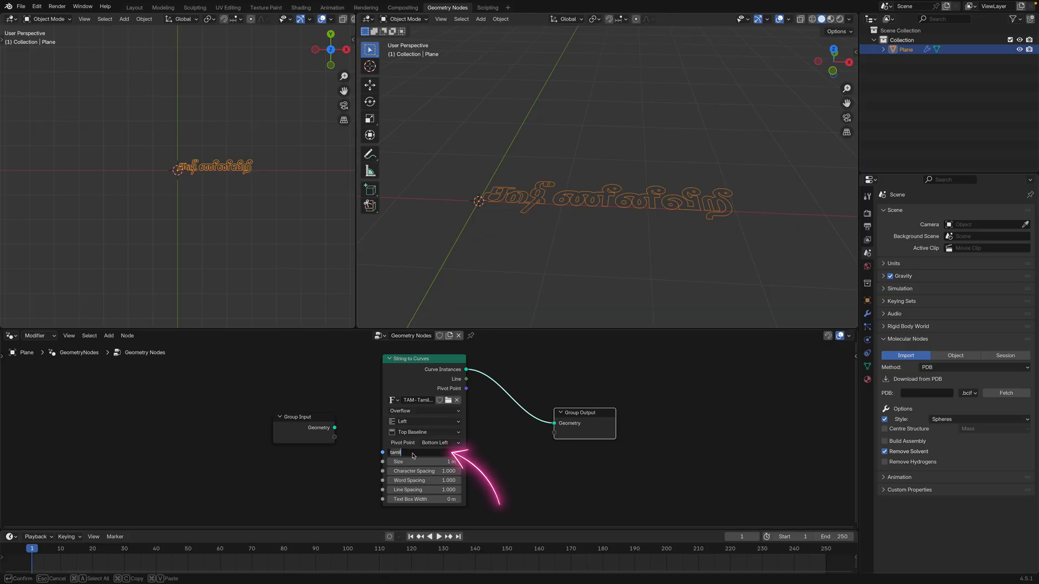
Replace the String to Curves text in Blender with the copied converter output
{"action": "key", "text": "super+a"}
{"action": "key", "text": "super+v"}
{"action": "key", "text": "Return"}
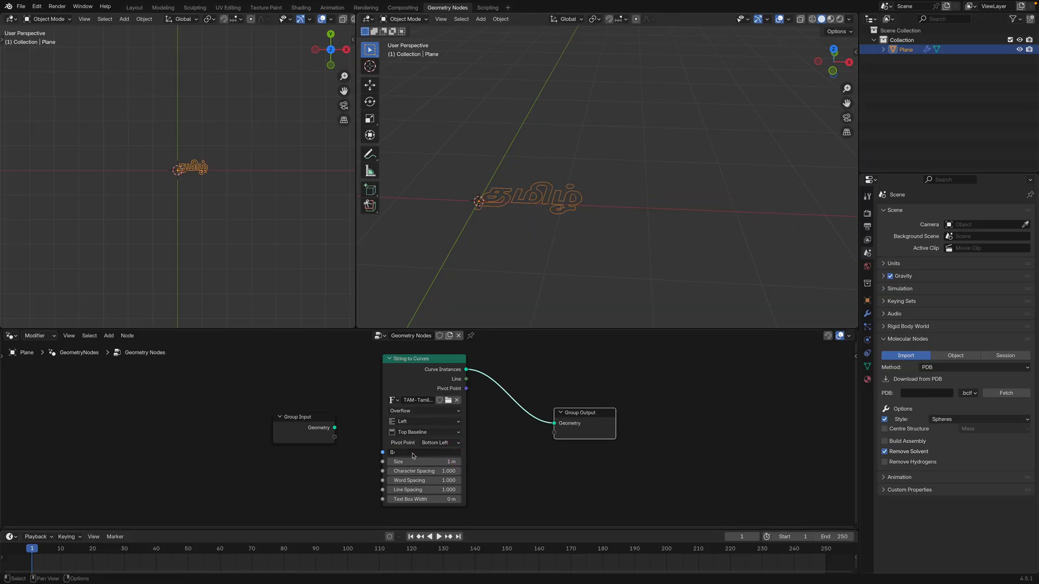
{"action": "scroll", "coordinate": [564, 222], "scroll_direction": "up", "scroll_amount": 5}
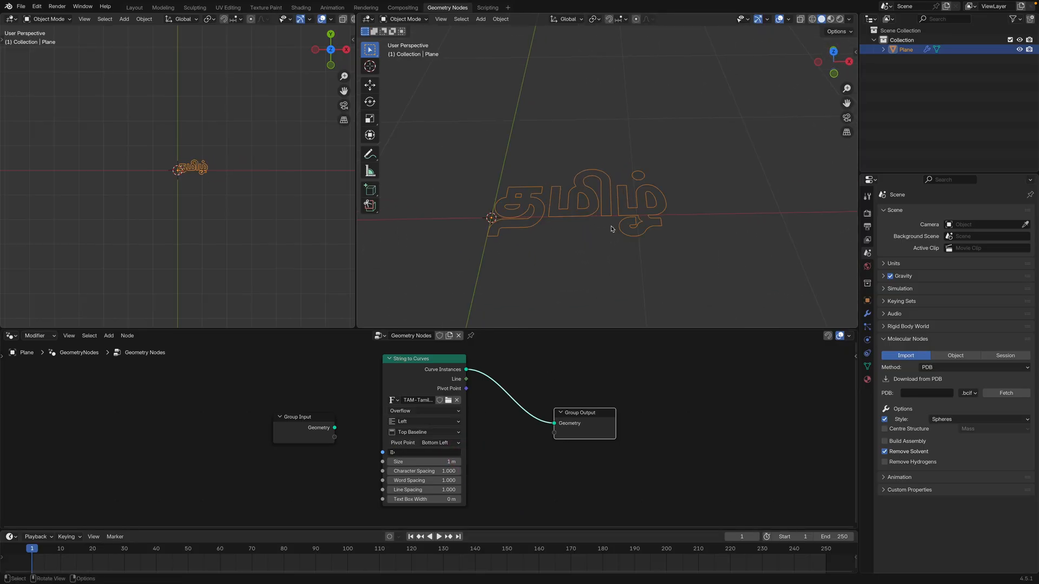
Shorten the String to Curves text to its first Tamil letter, த
{"action": "left_click", "coordinate": [416, 452]}
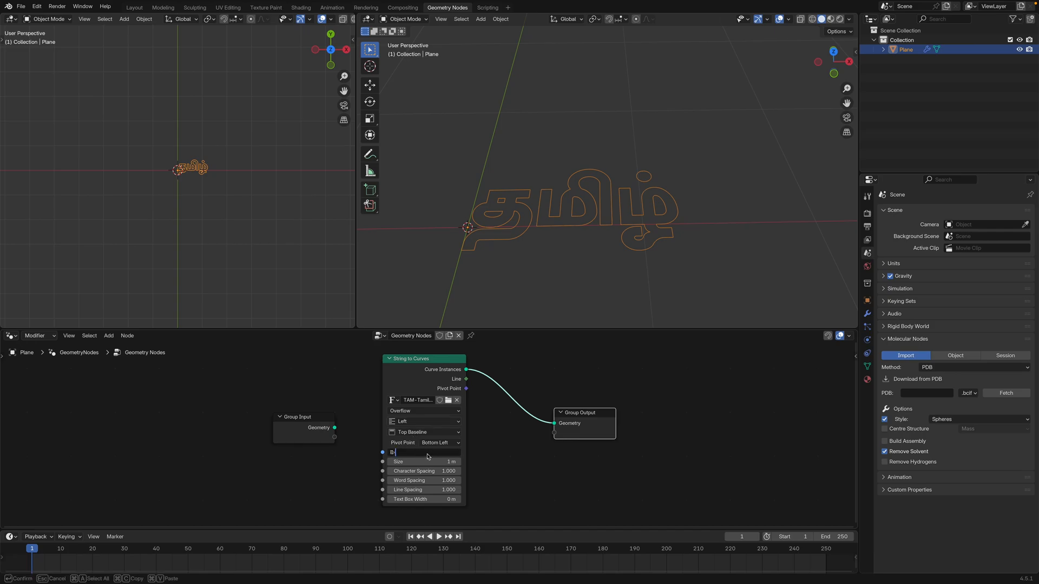
{"action": "key", "text": "Return"}
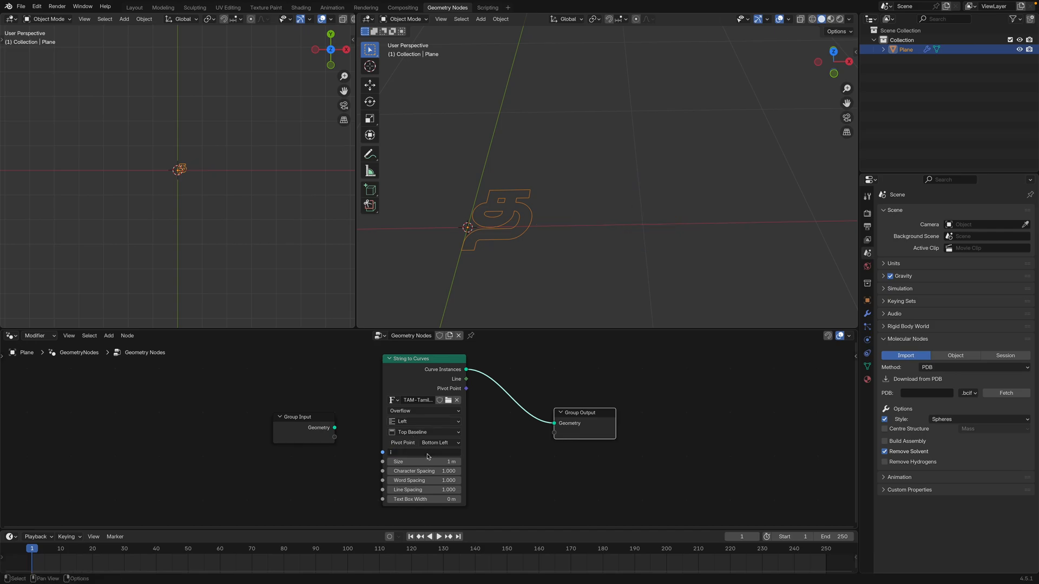
{"action": "scroll", "coordinate": [499, 262], "scroll_direction": "up", "scroll_amount": 2}
{"action": "scroll", "coordinate": [504, 246], "scroll_direction": "down", "scroll_amount": 5}
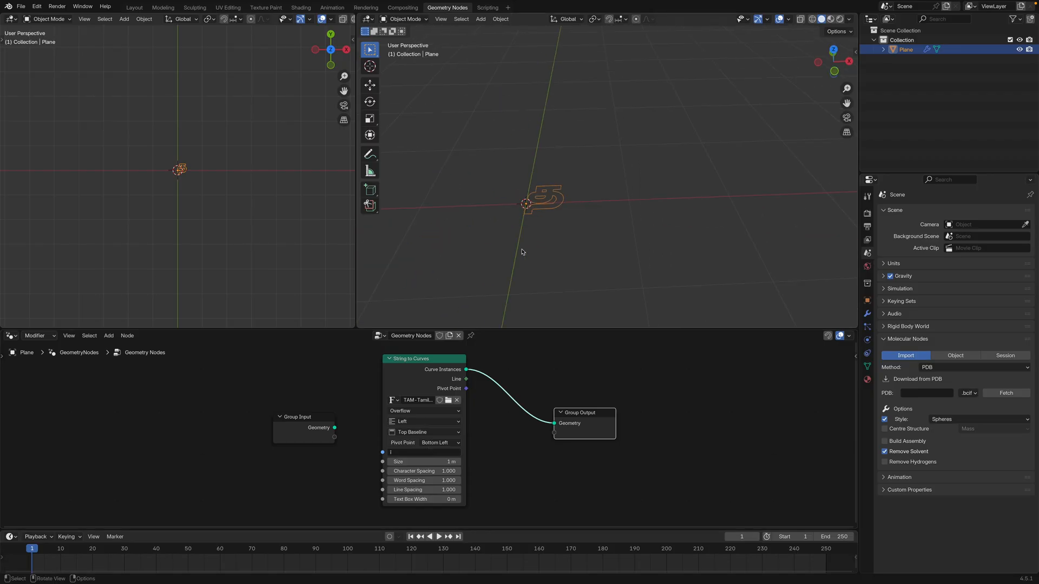
Rotate the letter object 90° about the X axis and set the smaller viewport to front view
{"action": "middle_click_drag", "start_coordinate": [585, 252], "coordinate": [569, 221]}
{"action": "type", "text": "rx90"}
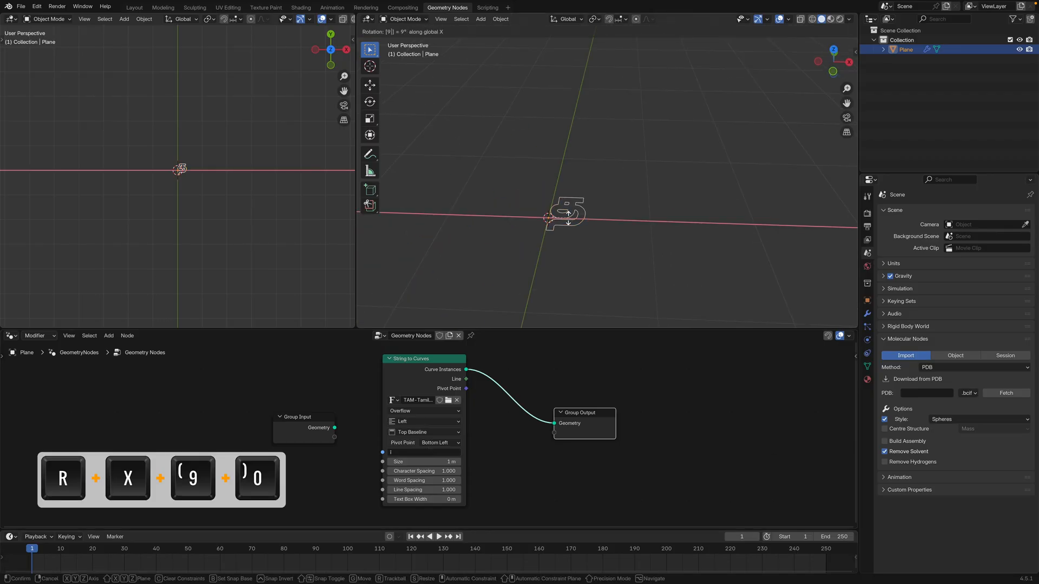
{"action": "key", "text": "Return"}
{"action": "middle_click_drag", "start_coordinate": [569, 202], "coordinate": [514, 204]}
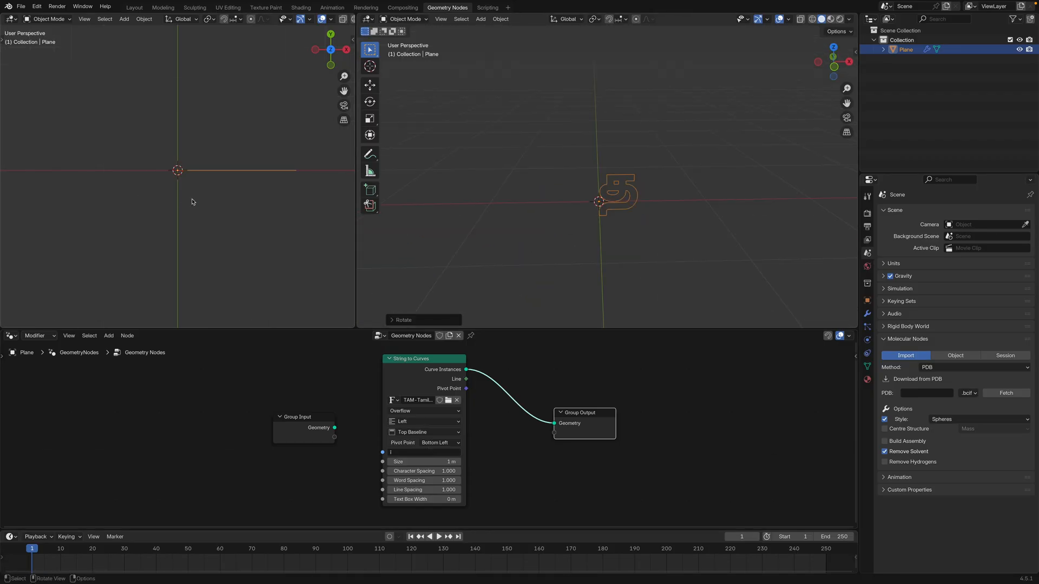
{"action": "key", "text": "KP_1"}
{"action": "middle_click_drag", "start_coordinate": [590, 233], "coordinate": [610, 243]}
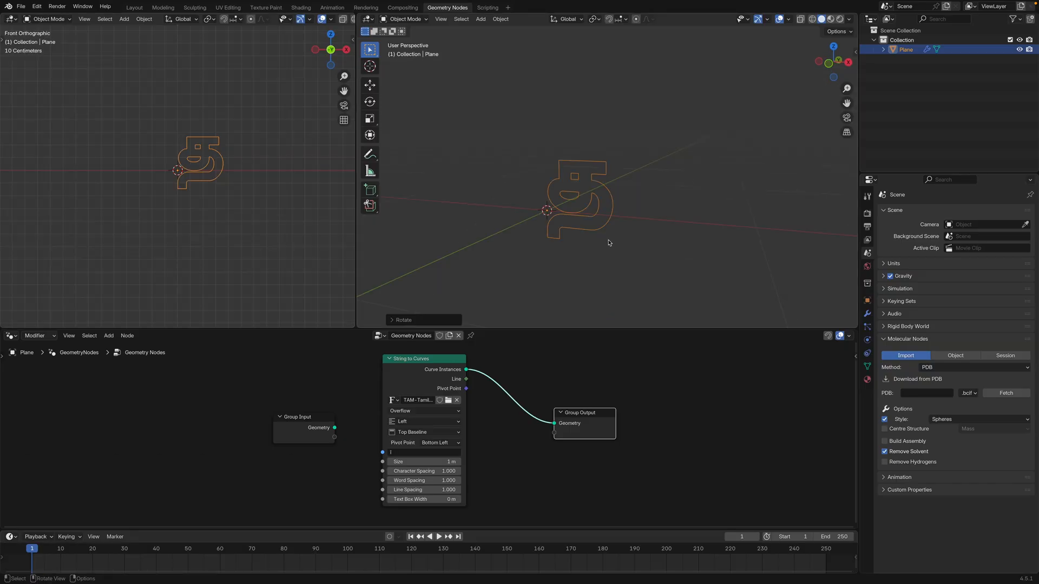
Insert a Fill Curve node between String to Curves and Group Output
{"action": "left_click_drag", "start_coordinate": [561, 407], "coordinate": [631, 406]}
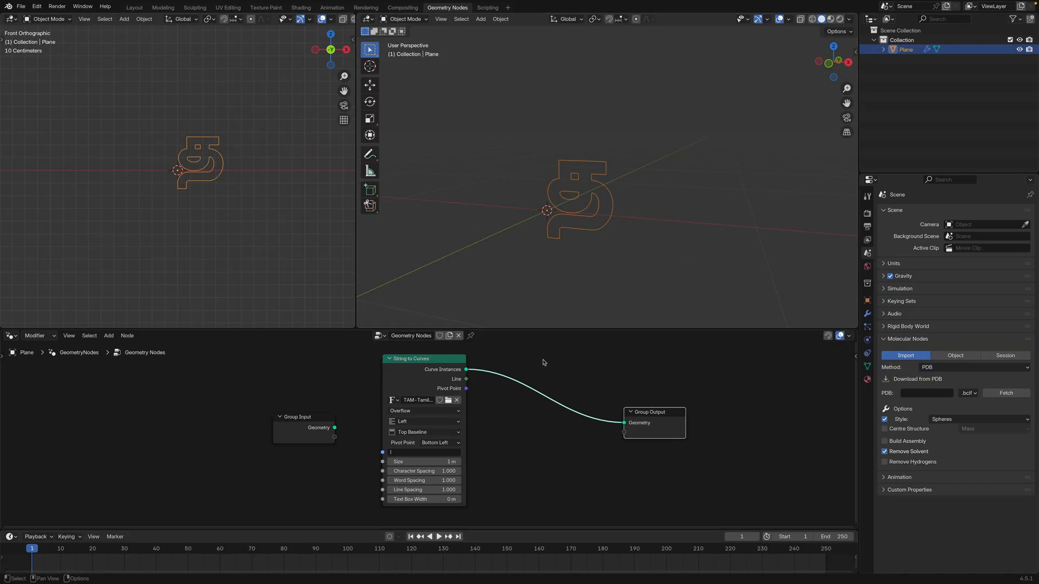
{"action": "scroll", "coordinate": [543, 362], "scroll_direction": "down", "scroll_amount": 2}
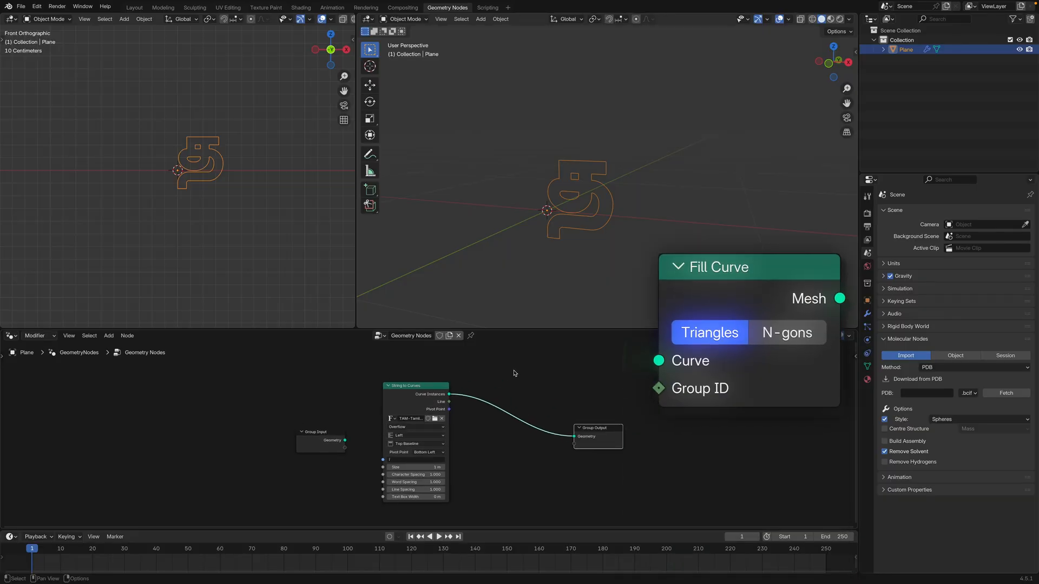
{"action": "key", "text": "shift+a"}
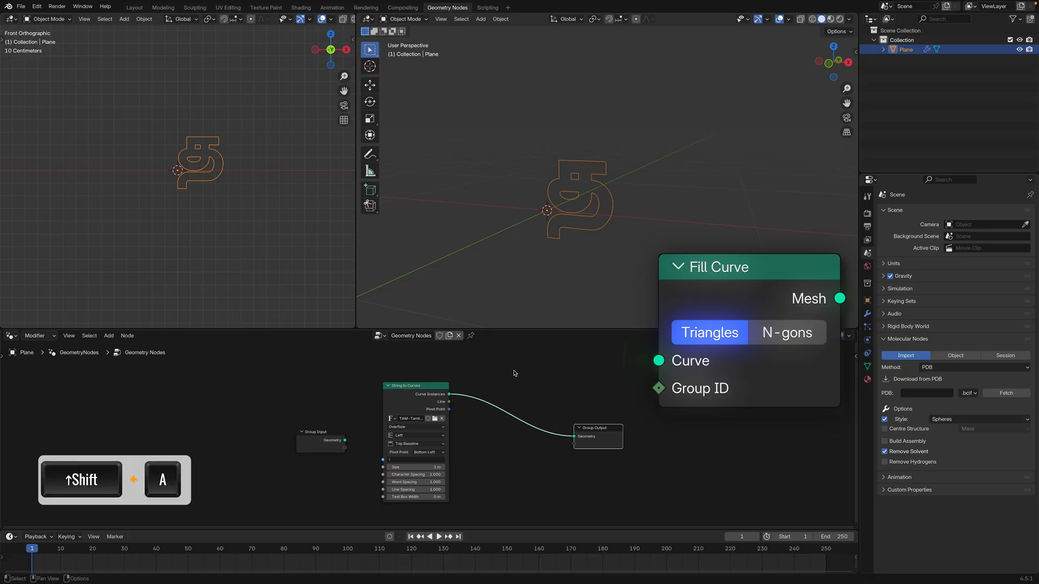
{"action": "left_click", "coordinate": [514, 375]}
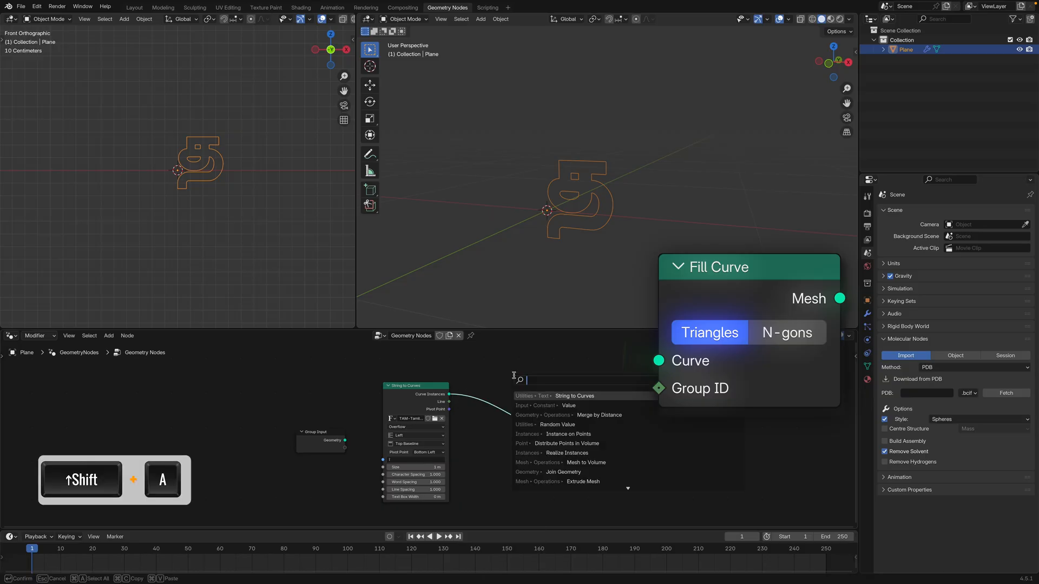
{"action": "type", "text": "fill"}
{"action": "left_click", "coordinate": [585, 396]}
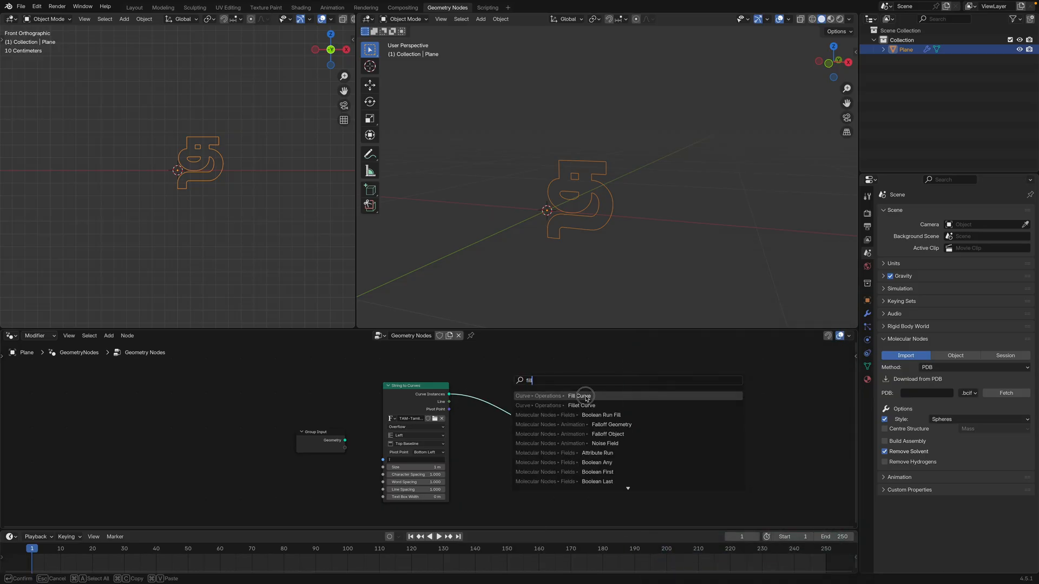
{"action": "left_click", "coordinate": [496, 396]}
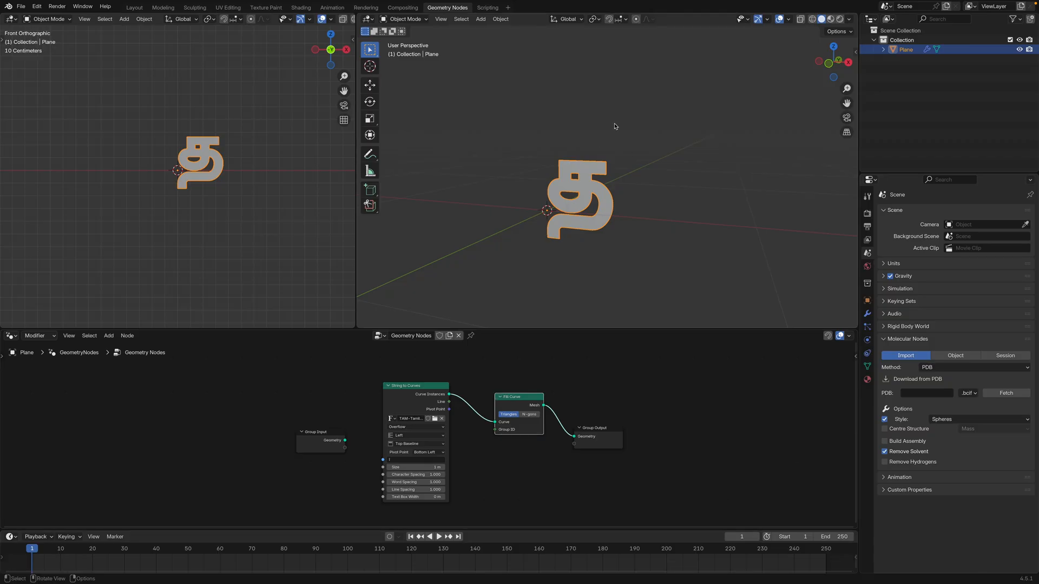
Make room before Group Output and insert an Extrude Mesh node between Fill Curve and Group Output
{"action": "mouse_move", "coordinate": [582, 244]}
{"action": "middle_mouse_down"}
{"action": "mouse_move", "coordinate": [517, 239]}
{"action": "mouse_move", "coordinate": [561, 241]}
{"action": "middle_mouse_up"}
{"action": "left_click_drag", "start_coordinate": [607, 428], "coordinate": [677, 427]}
{"action": "left_click_drag", "start_coordinate": [519, 400], "coordinate": [518, 405]}
{"action": "middle_click_drag", "start_coordinate": [616, 195], "coordinate": [572, 199]}
{"action": "scroll", "coordinate": [571, 199], "scroll_direction": "down", "scroll_amount": 1}
{"action": "middle_click_drag", "start_coordinate": [557, 429], "coordinate": [560, 430]}
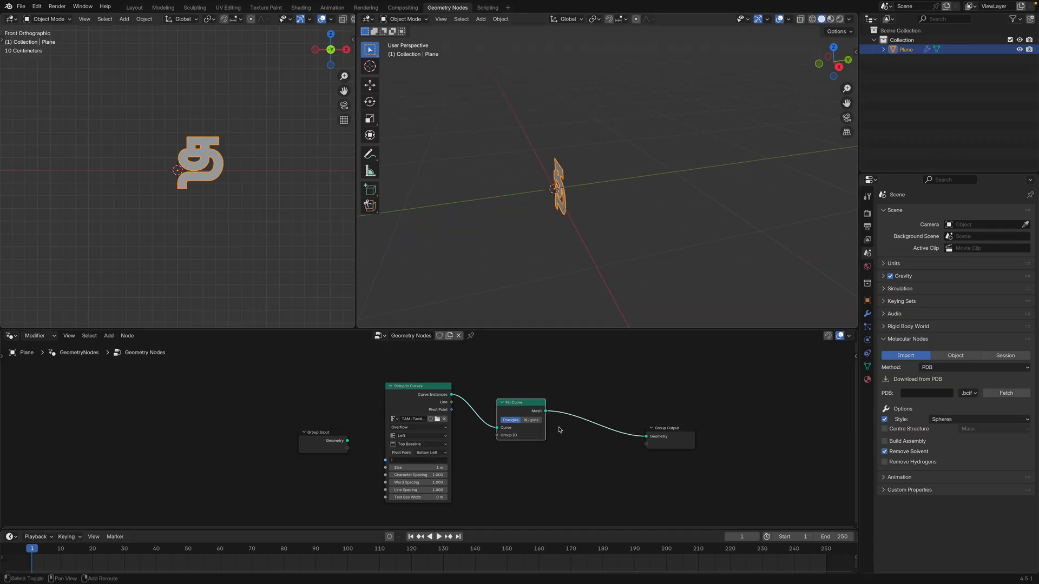
{"action": "key", "text": "shift+a"}
{"action": "type", "text": "extru"}
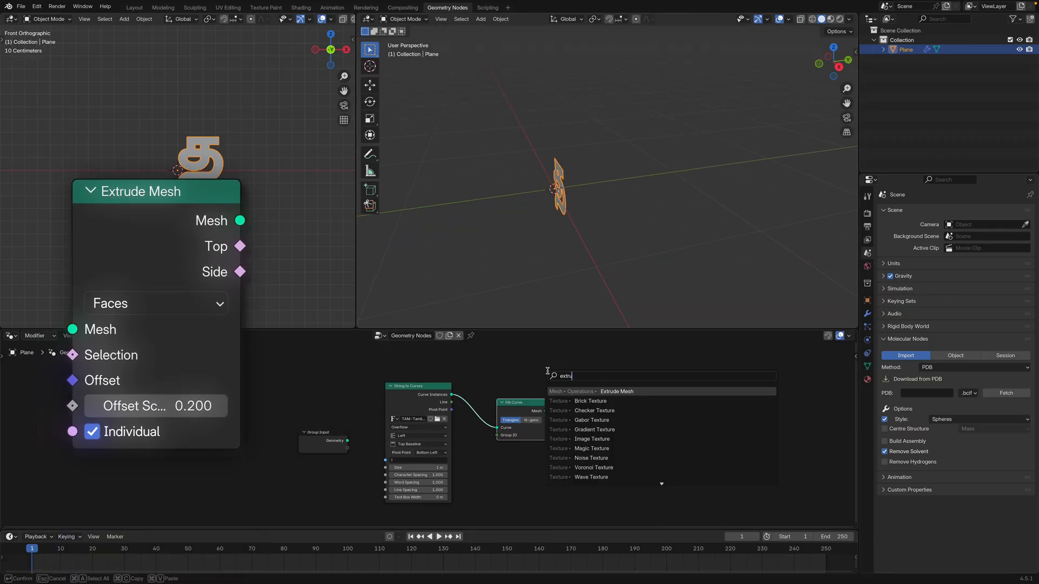
{"action": "key", "text": "Return"}
{"action": "left_click", "coordinate": [574, 399]}
{"action": "middle_click_drag", "start_coordinate": [533, 199], "coordinate": [577, 228]}
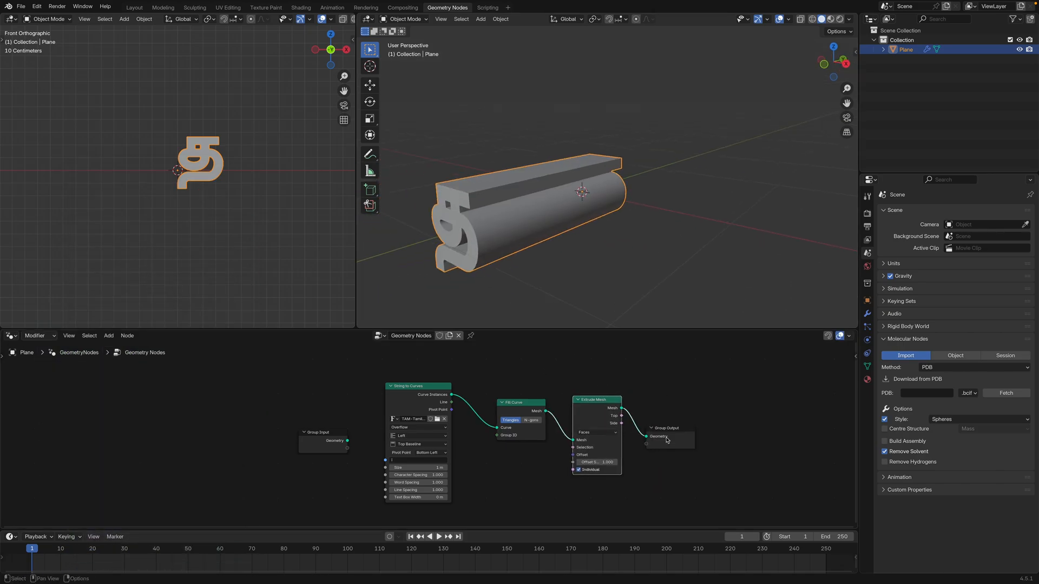
Set the Extrude Mesh Offset Scale to 0.2 and move Group Output farther along
{"action": "left_click_drag", "start_coordinate": [670, 428], "coordinate": [688, 426]}
{"action": "middle_click_drag", "start_coordinate": [645, 405], "coordinate": [622, 389]}
{"action": "middle_click_drag", "start_coordinate": [622, 389], "coordinate": [607, 383]}
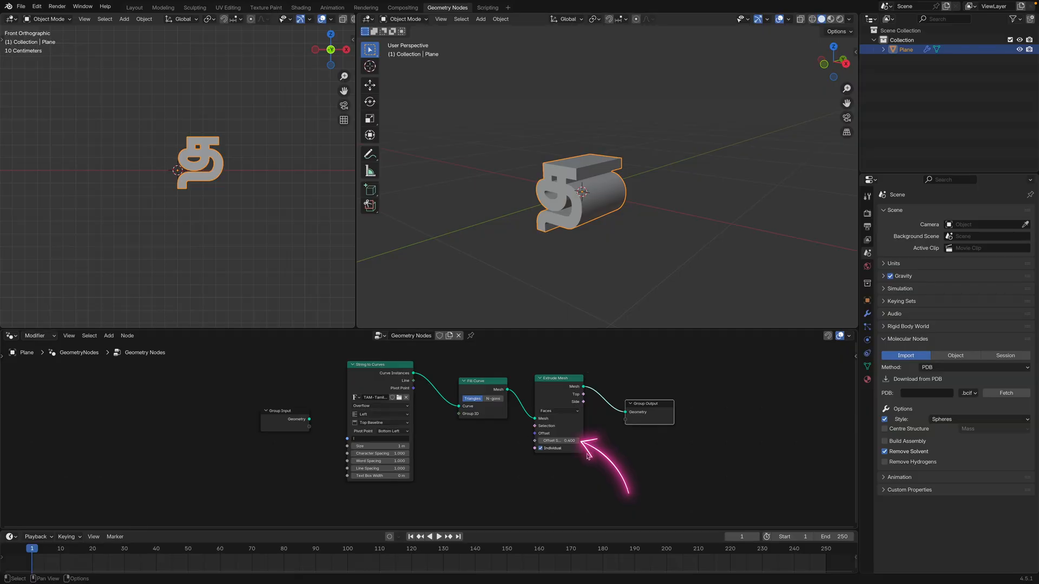
{"action": "left_click", "coordinate": [564, 442]}
{"action": "type", "text": ".2"}
{"action": "key", "text": "Return"}
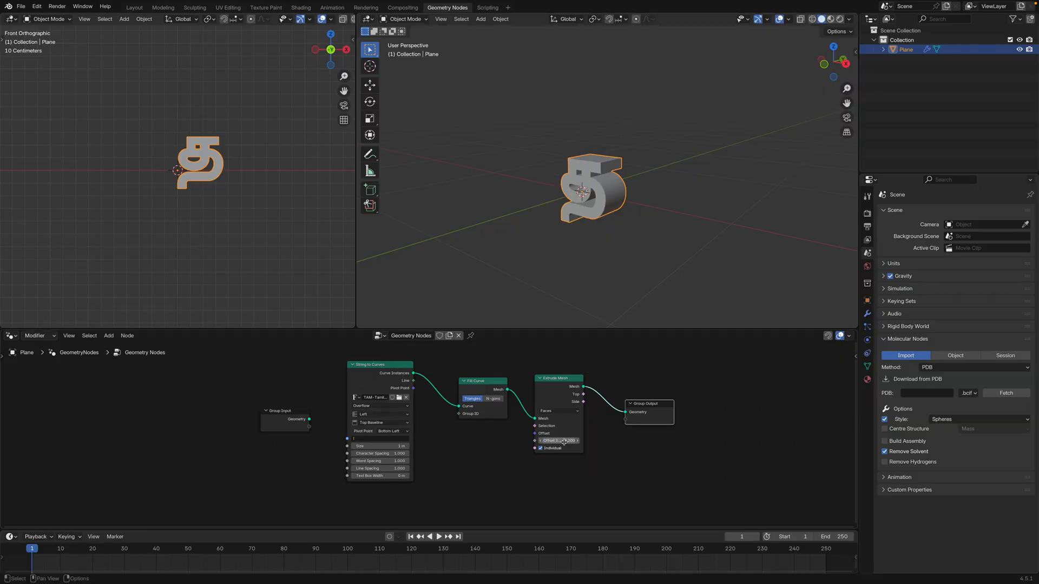
Try an Offset Scale of 5 on the Extrude Mesh node, and restore it to 0.2
{"action": "middle_click_drag", "start_coordinate": [552, 257], "coordinate": [532, 243]}
{"action": "left_click", "coordinate": [563, 441]}
{"action": "type", "text": "5"}
{"action": "key", "text": "Return"}
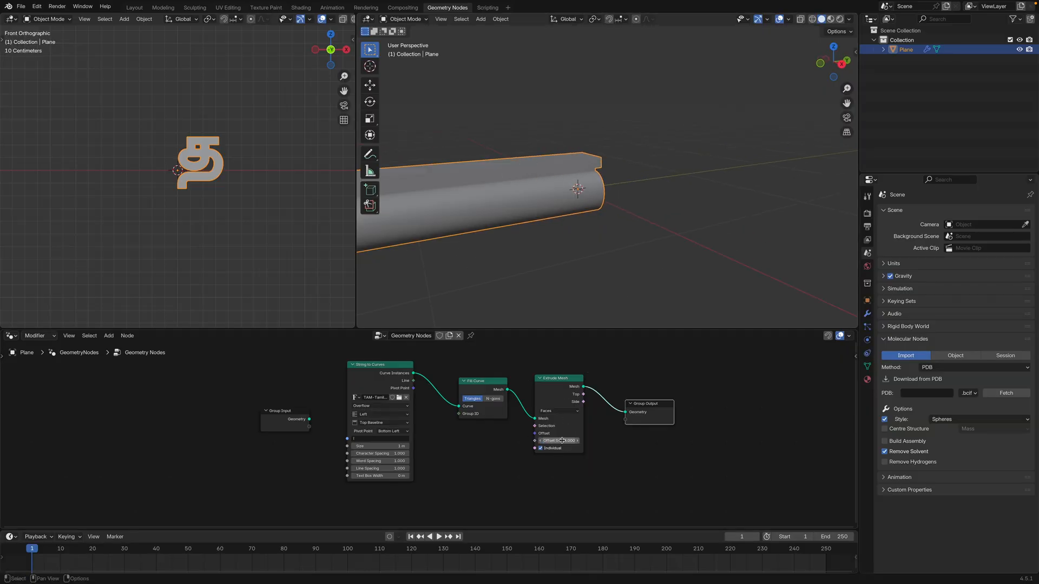
{"action": "scroll", "coordinate": [573, 292], "scroll_direction": "down", "scroll_amount": 10}
{"action": "middle_click_drag", "start_coordinate": [572, 292], "coordinate": [597, 303]}
{"action": "left_click", "coordinate": [565, 440]}
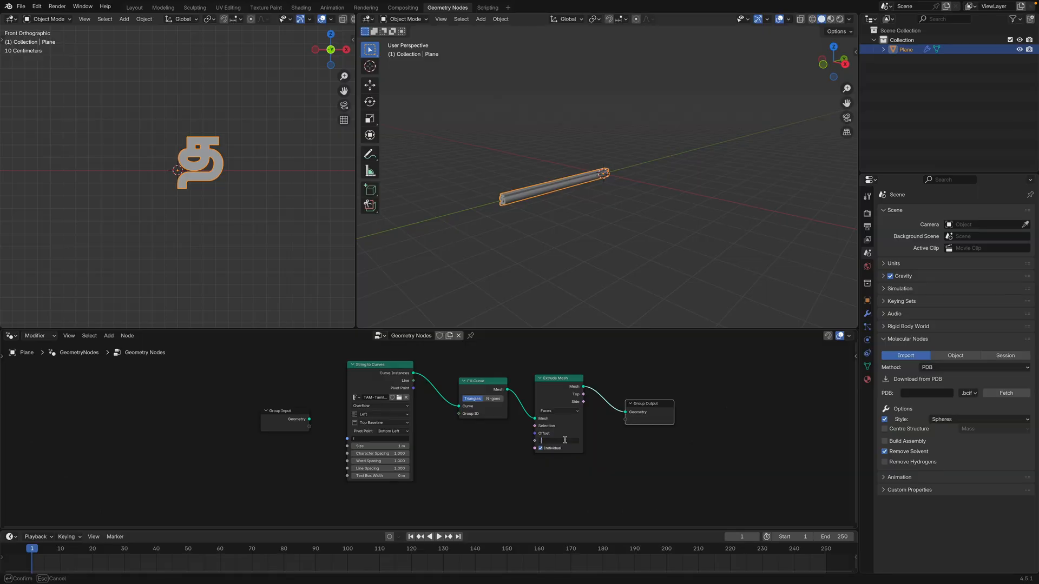
{"action": "type", "text": ".2"}
{"action": "key", "text": "Return"}
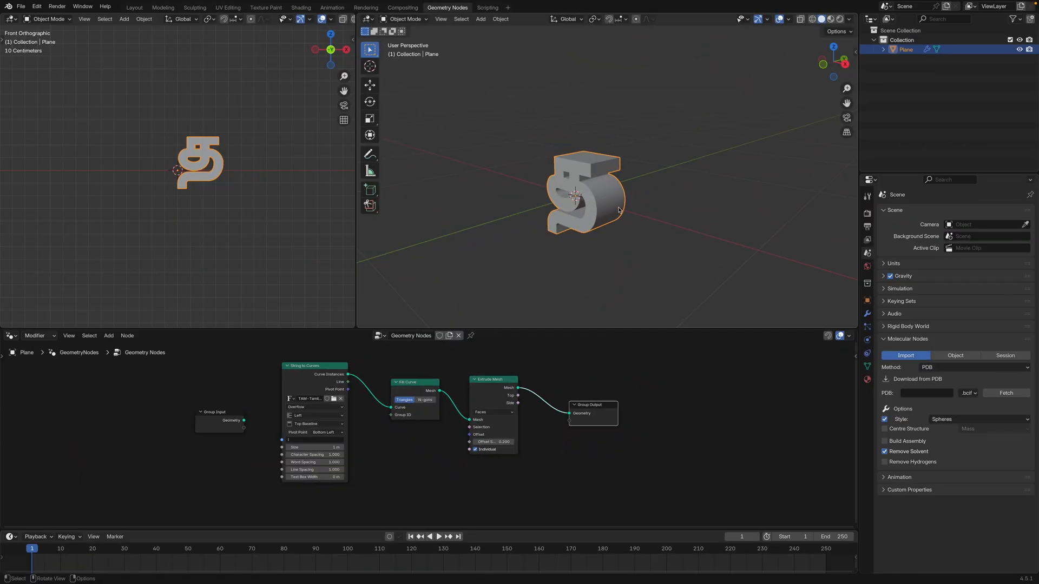
Insert a Join Geometry node between Extrude Mesh and Group Output, spacing out the nodes around it
{"action": "middle_click_drag", "start_coordinate": [619, 210], "coordinate": [525, 134]}
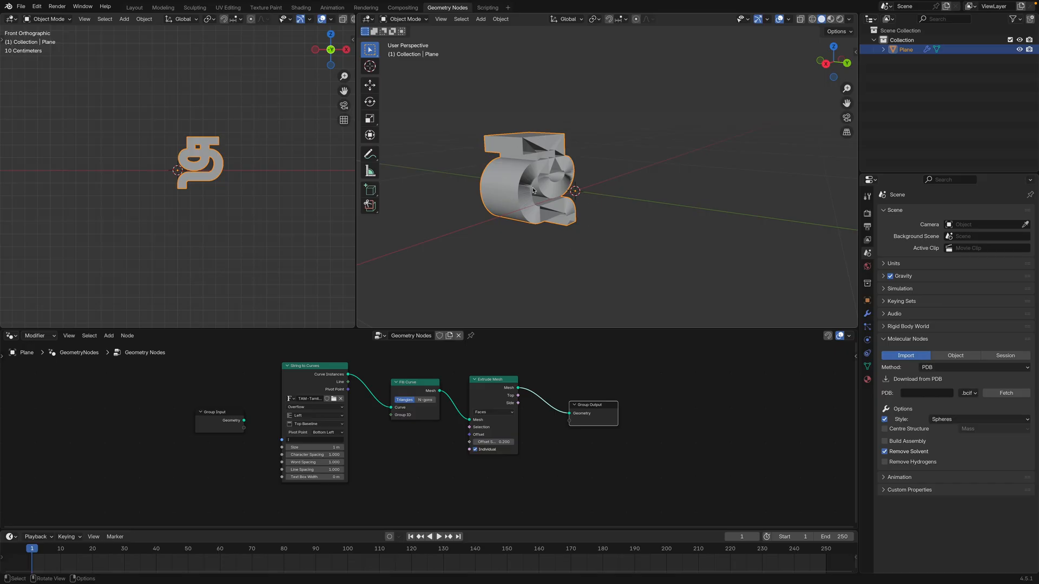
{"action": "middle_click_drag", "start_coordinate": [533, 190], "coordinate": [566, 224]}
{"action": "scroll", "coordinate": [526, 192], "scroll_direction": "up", "scroll_amount": 3}
{"action": "left_click_drag", "start_coordinate": [602, 405], "coordinate": [710, 402]}
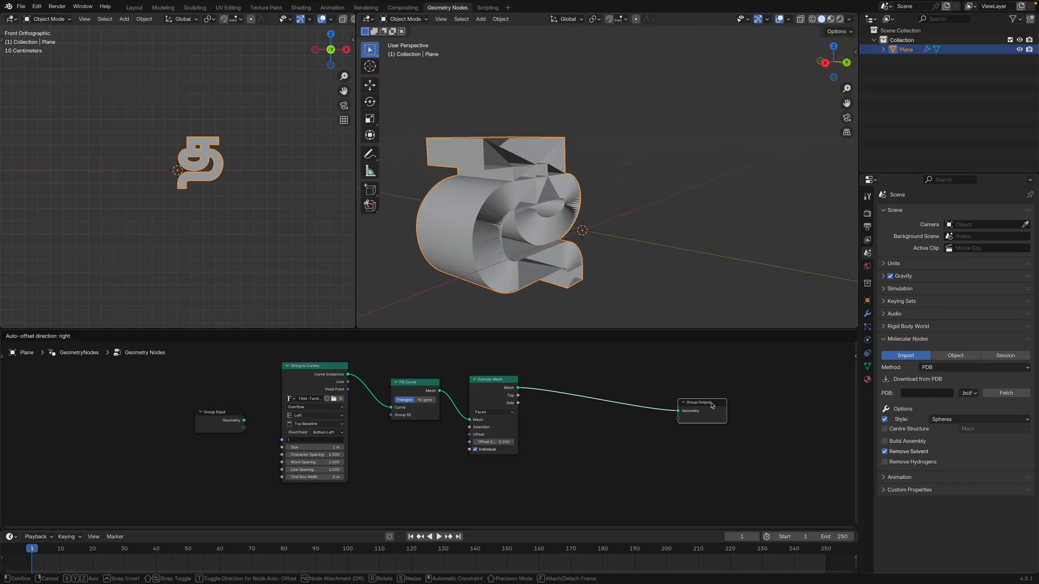
{"action": "key", "text": "shift+a"}
{"action": "left_click", "coordinate": [617, 378]}
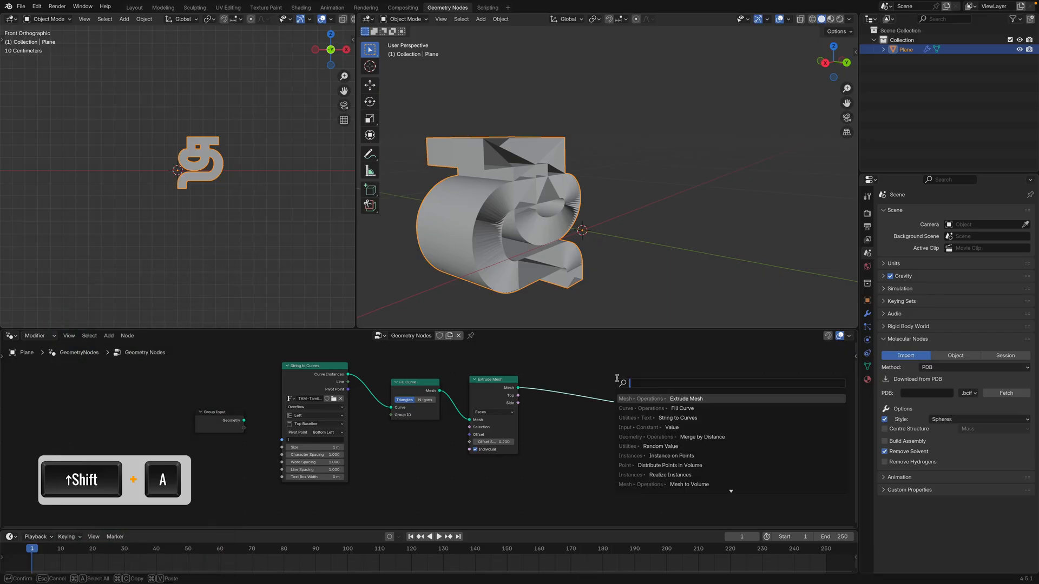
{"action": "type", "text": "join"}
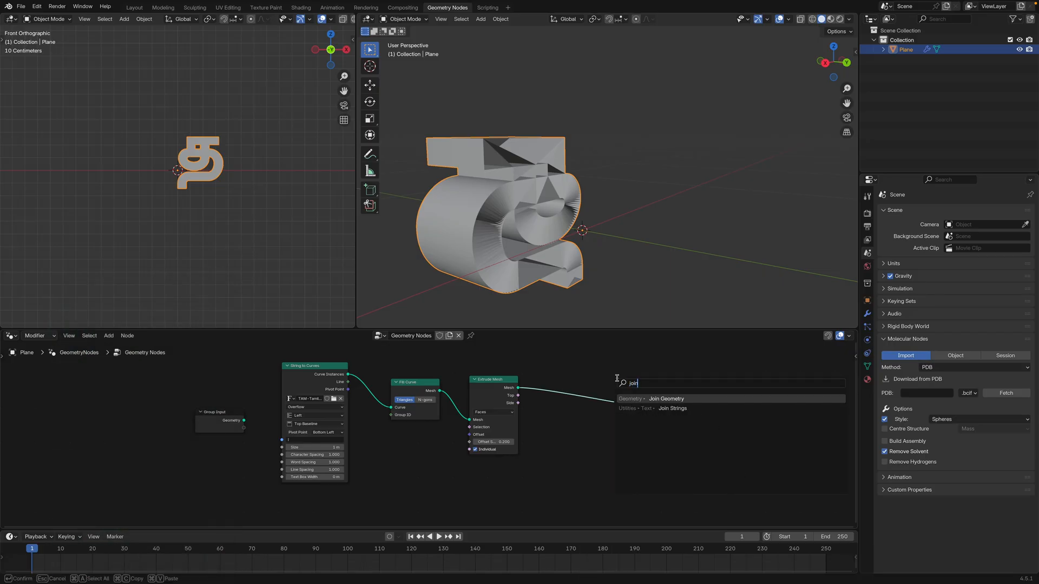
{"action": "key", "text": "Return"}
{"action": "left_click", "coordinate": [619, 405]}
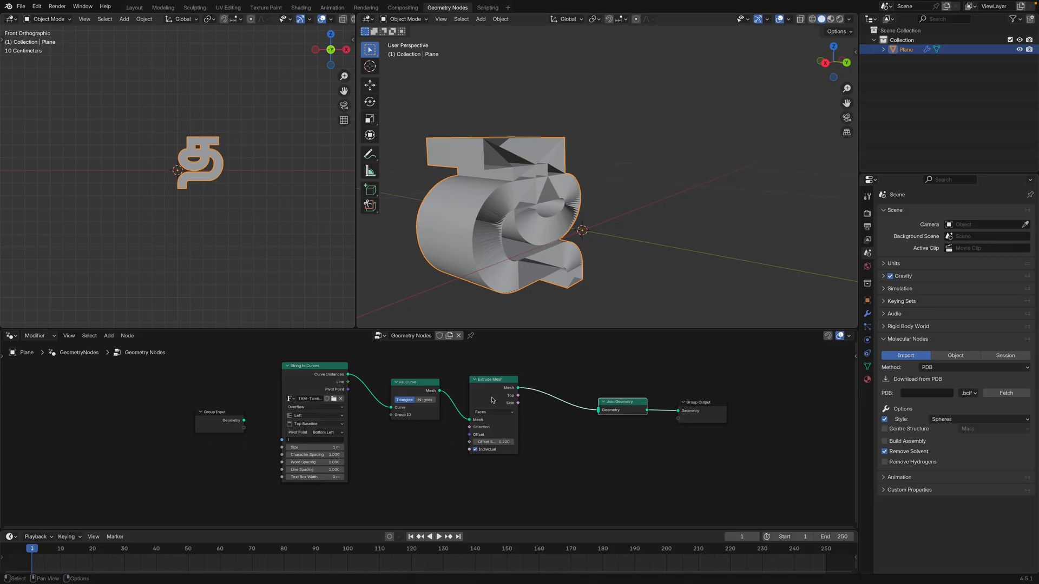
{"action": "left_click_drag", "start_coordinate": [706, 407], "coordinate": [711, 408]}
{"action": "left_click_drag", "start_coordinate": [623, 408], "coordinate": [618, 407]}
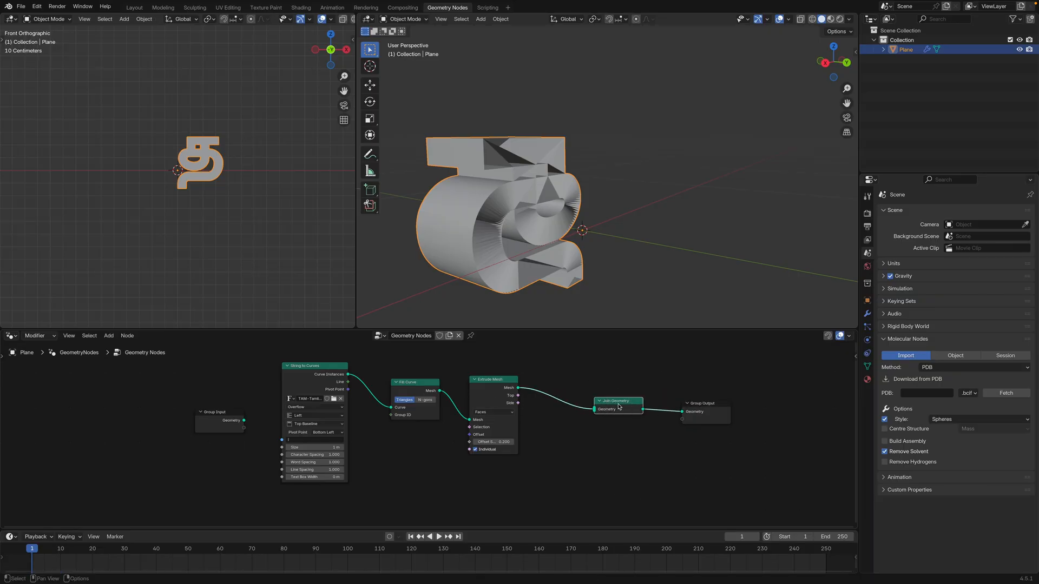
Link the Fill Curve mesh output to Join Geometry as well, placing Extrude Mesh below the new link, and inspect the closed letter
{"action": "left_click_drag", "start_coordinate": [498, 379], "coordinate": [594, 414]}
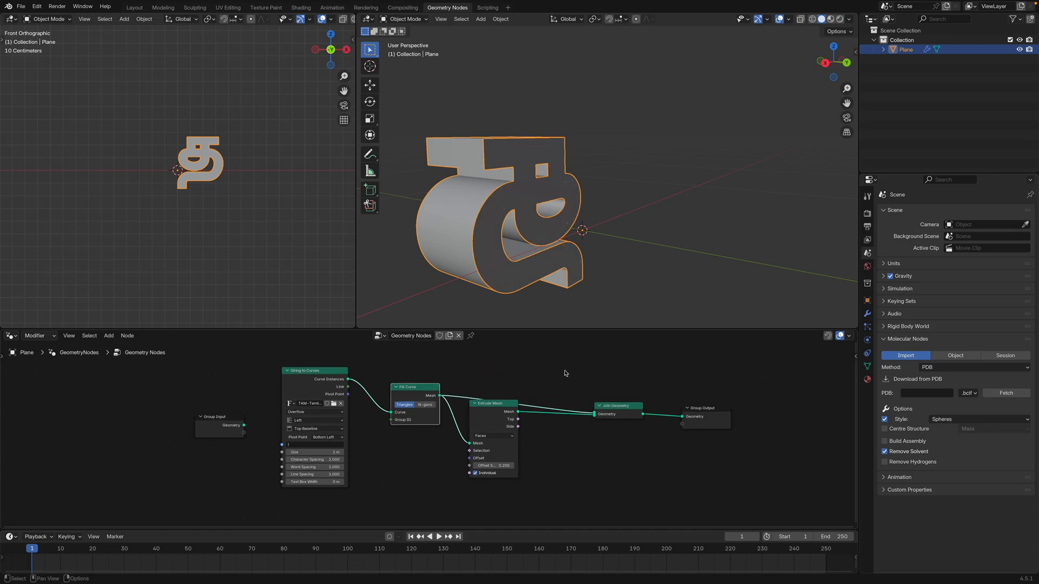
{"action": "middle_click_drag", "start_coordinate": [568, 238], "coordinate": [625, 215]}
{"action": "scroll", "coordinate": [632, 233], "scroll_direction": "up", "scroll_amount": 4}
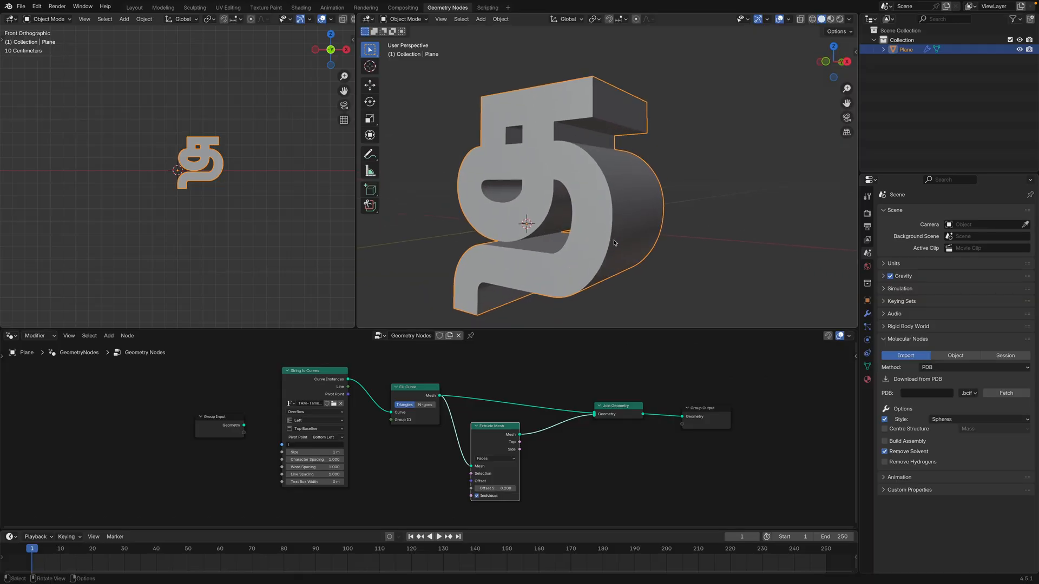
{"action": "scroll", "coordinate": [624, 217], "scroll_direction": "down", "scroll_amount": 5}
Insert a Mesh to Volume node between Join Geometry and Group Output, and inspect the resulting volume
{"action": "left_click_drag", "start_coordinate": [619, 406], "coordinate": [599, 399]}
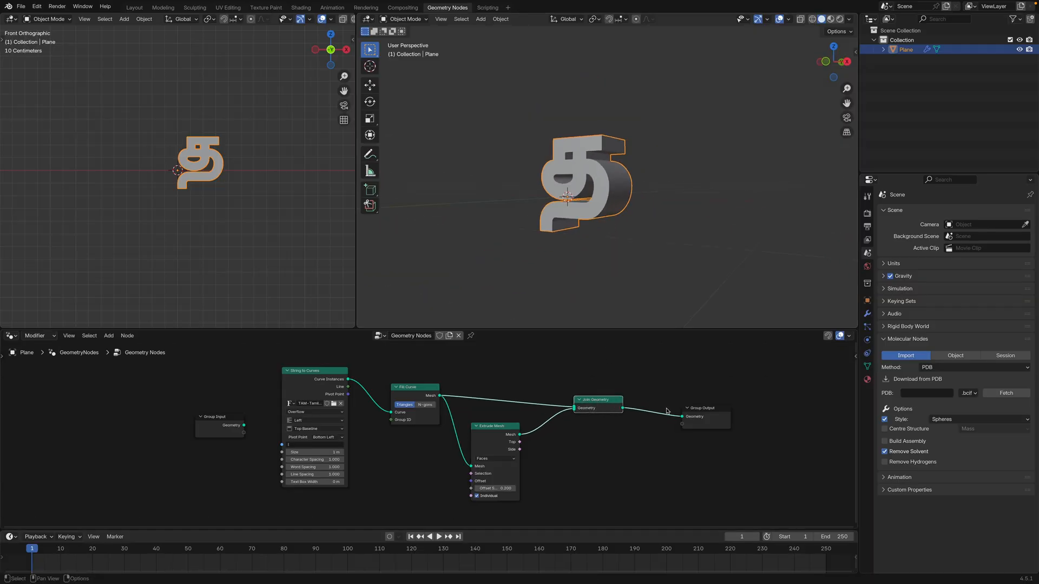
{"action": "left_click_drag", "start_coordinate": [709, 409], "coordinate": [729, 406]}
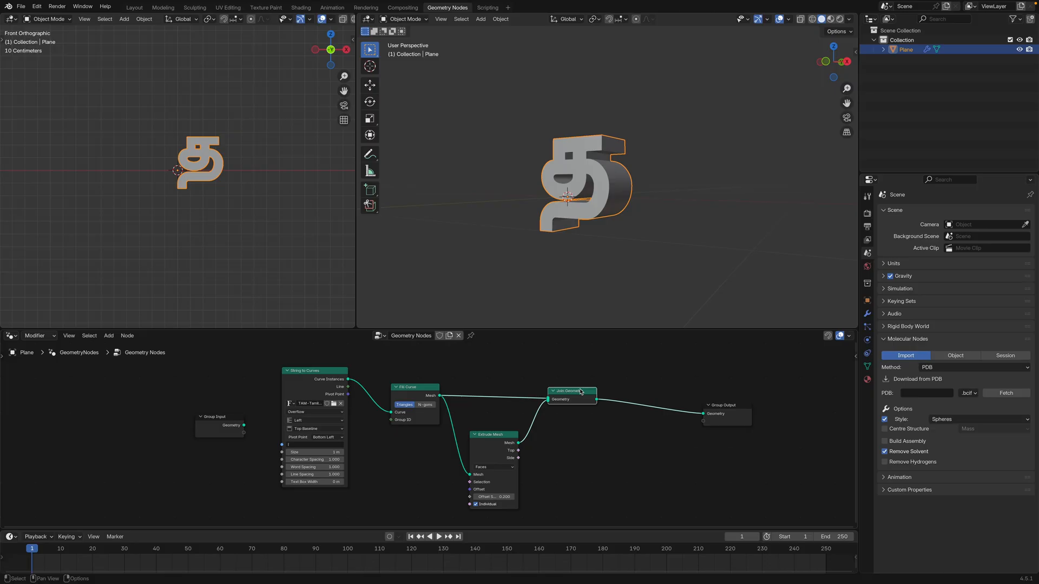
{"action": "key", "text": "shift+a"}
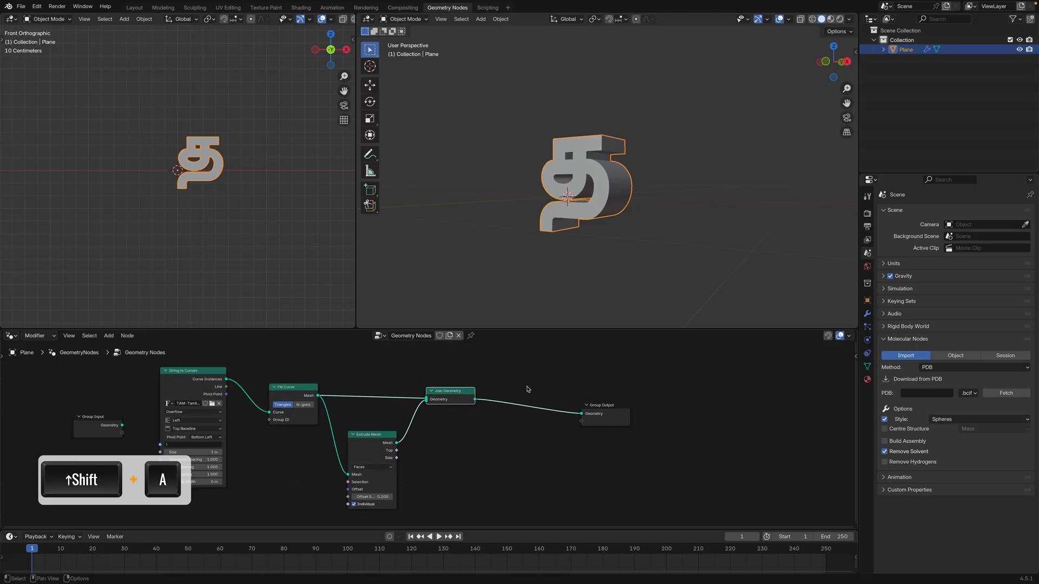
{"action": "type", "text": "mes"}
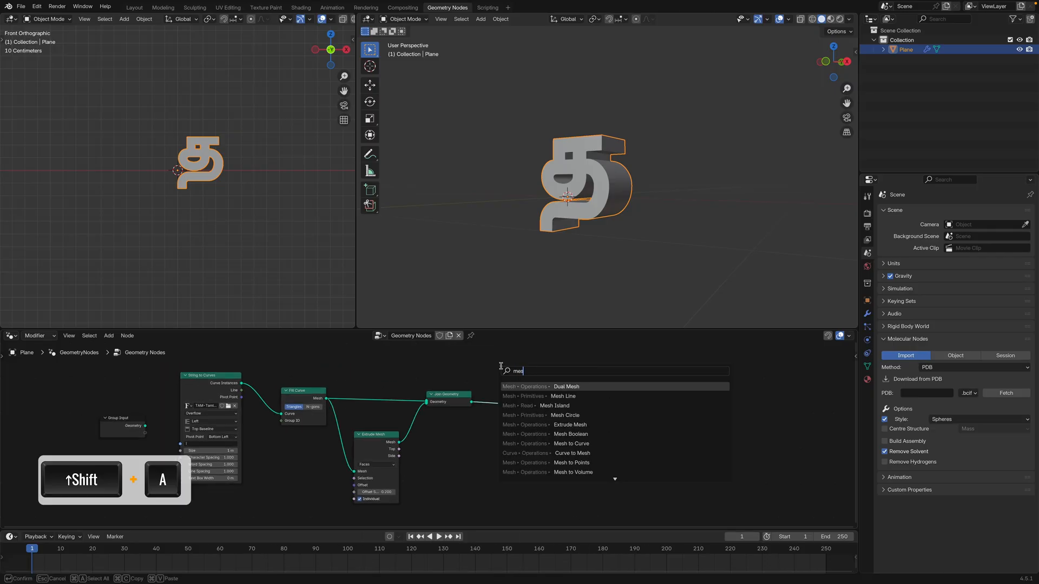
{"action": "type", "text": "h to"}
{"action": "left_click", "coordinate": [573, 407]}
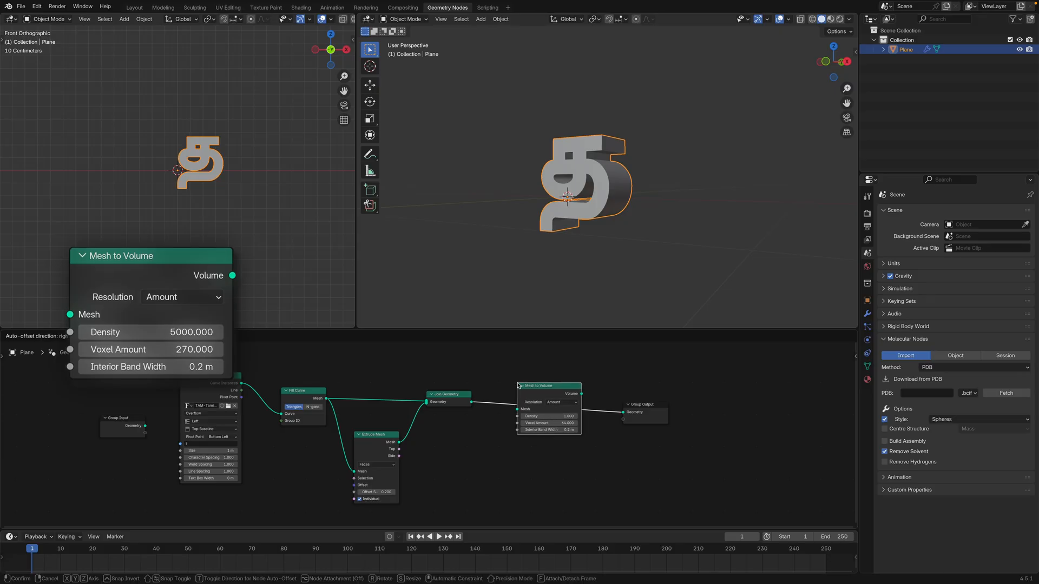
{"action": "left_click", "coordinate": [525, 388]}
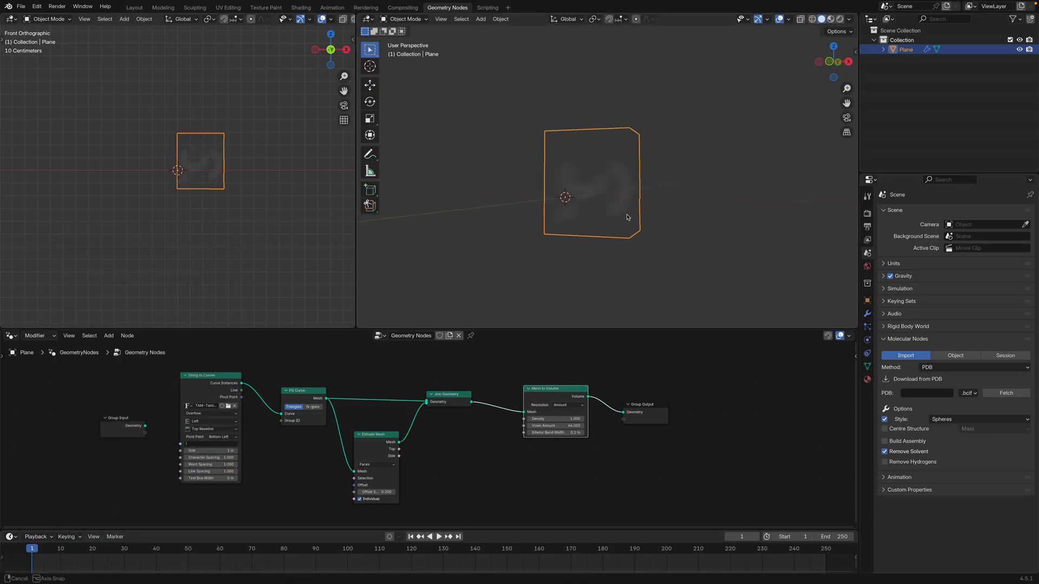
{"action": "middle_click_drag", "start_coordinate": [627, 218], "coordinate": [581, 157]}
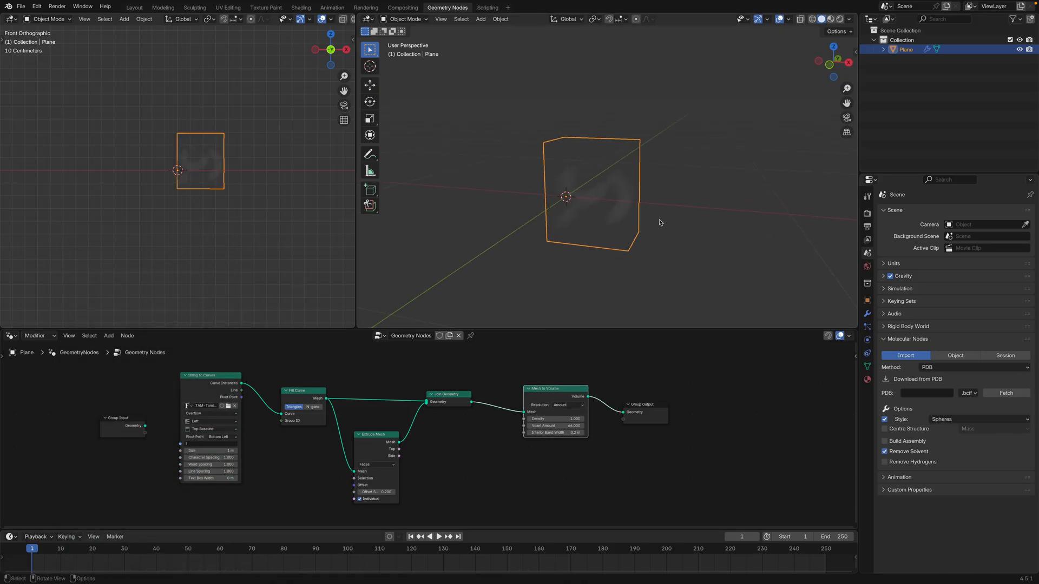
{"action": "middle_click_drag", "start_coordinate": [659, 223], "coordinate": [608, 192]}
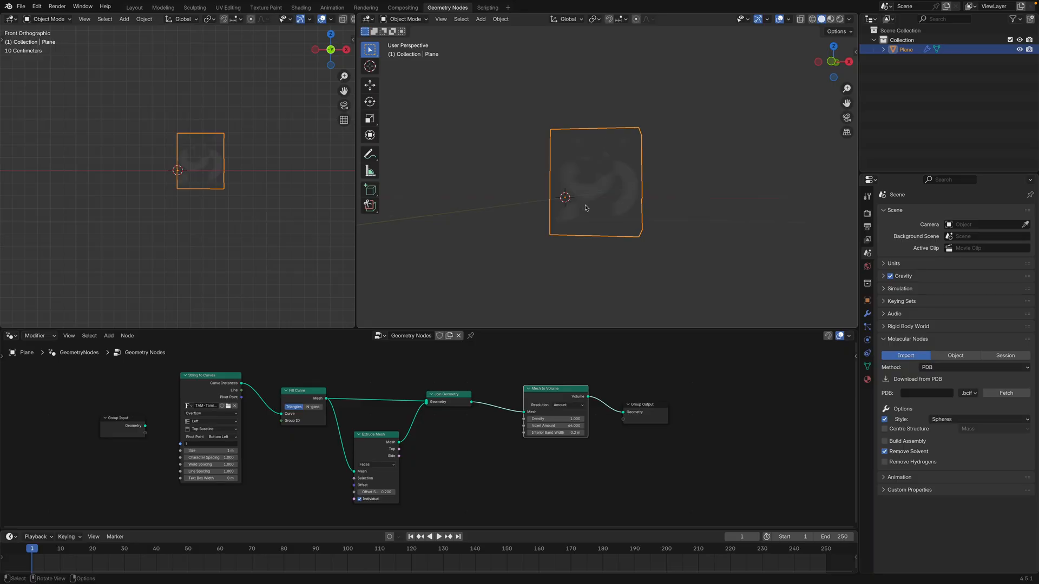
Shift Mesh to Volume and Group Output along, and insert a Realize Instances node between Join Geometry and Mesh to Volume
{"action": "left_click_drag", "start_coordinate": [641, 410], "coordinate": [686, 404]}
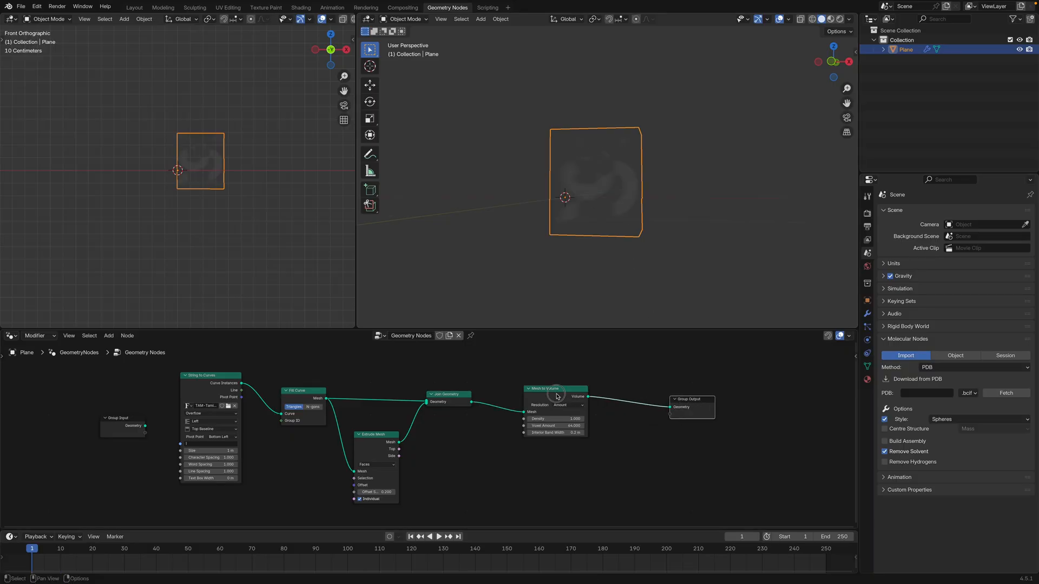
{"action": "left_click_drag", "start_coordinate": [554, 390], "coordinate": [594, 389]}
{"action": "key", "text": "shift+a"}
{"action": "left_click", "coordinate": [499, 371]}
{"action": "type", "text": "ren"}
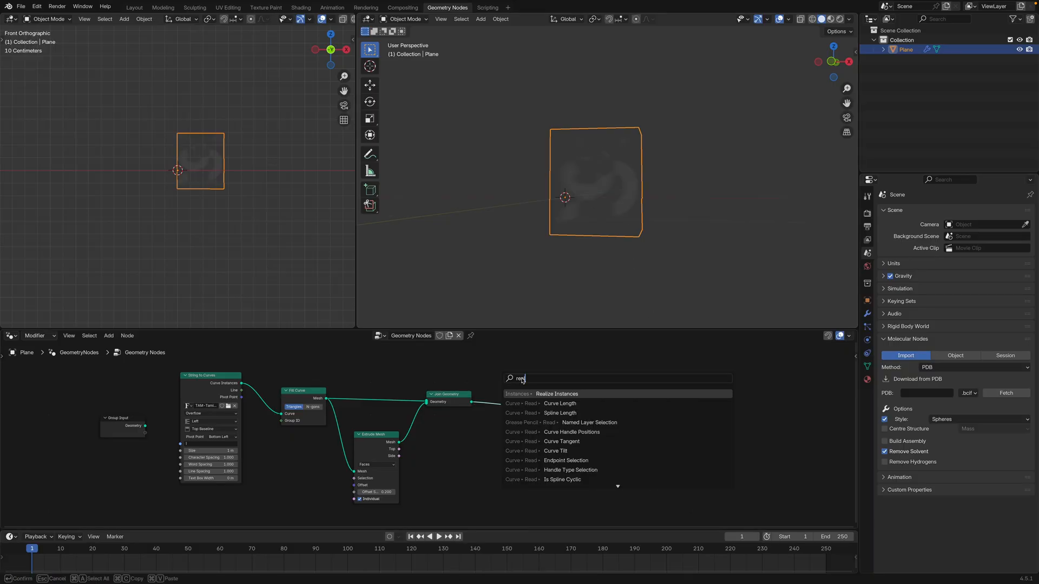
{"action": "left_click", "coordinate": [563, 398]}
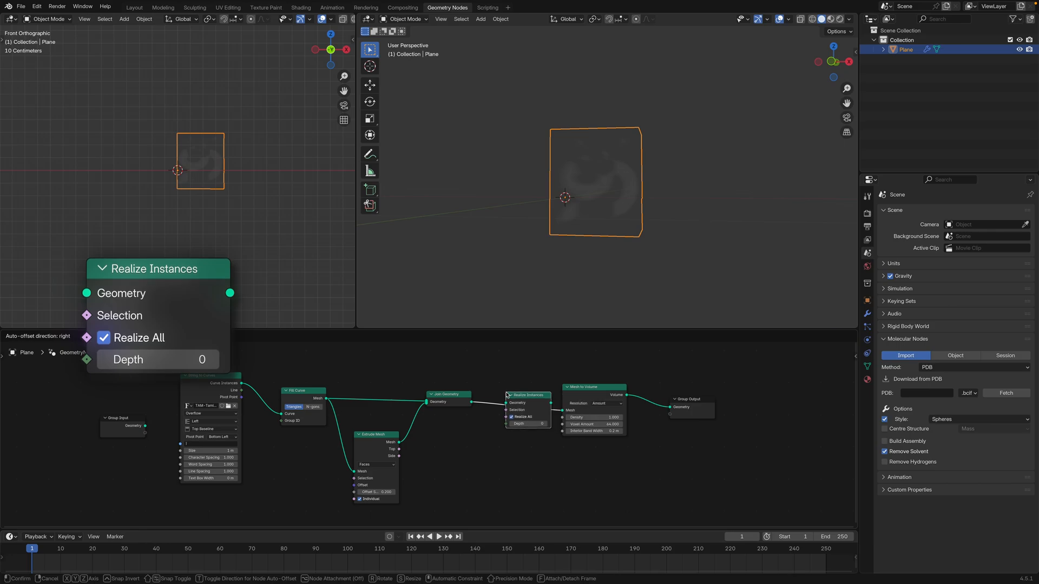
{"action": "middle_click_drag", "start_coordinate": [610, 213], "coordinate": [588, 187]}
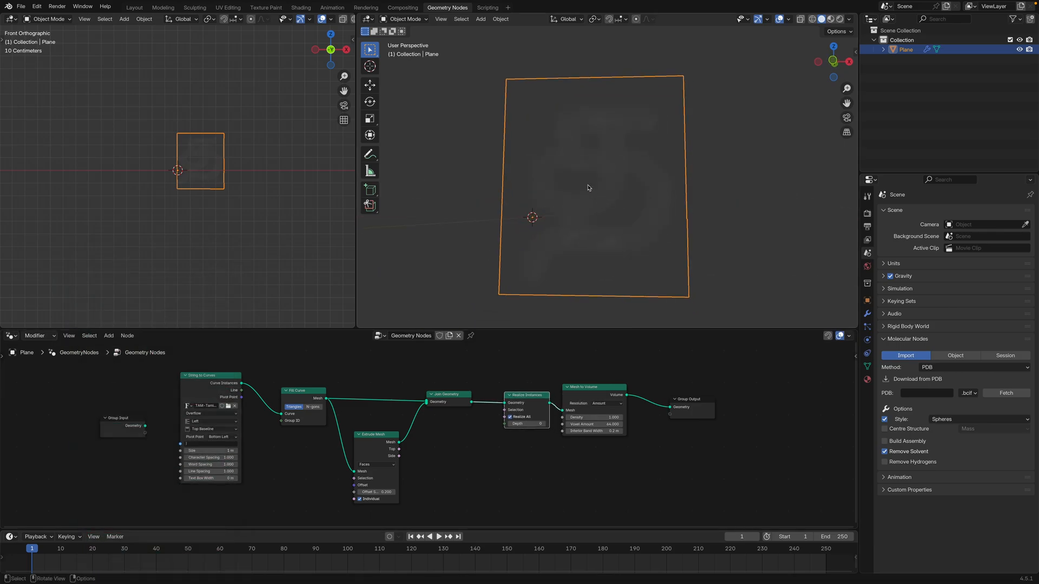
Delete the Realize Instances node, link Join Geometry straight to Mesh to Volume, and inspect the volume without it
{"action": "key", "text": "x"}
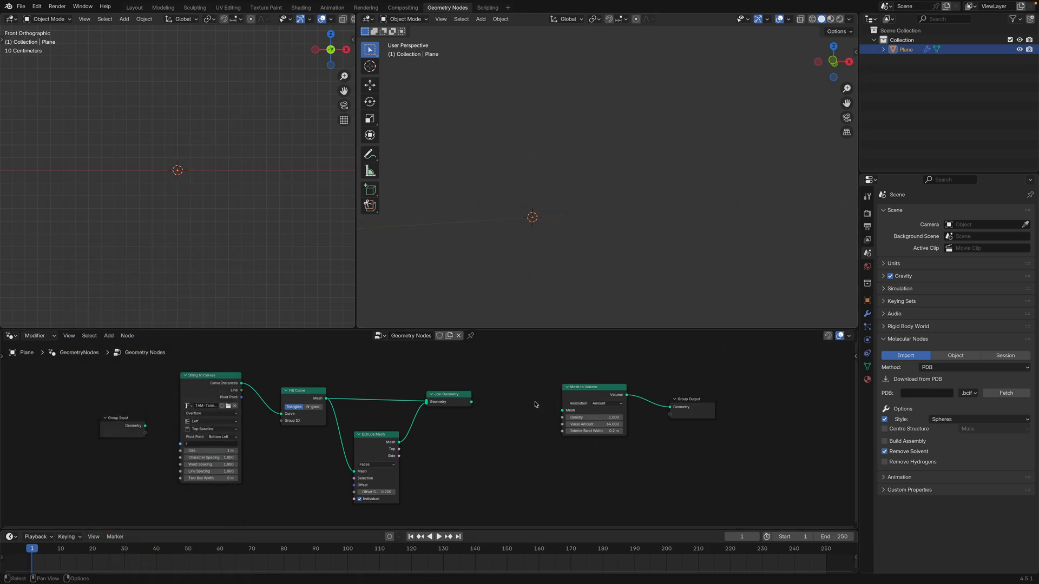
{"action": "left_click_drag", "start_coordinate": [471, 403], "coordinate": [562, 411]}
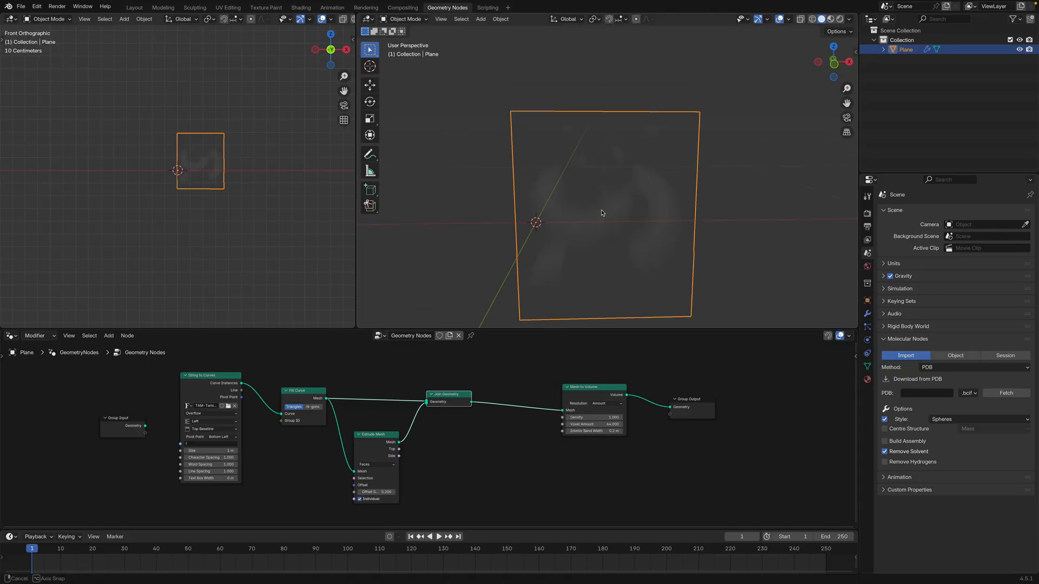
{"action": "middle_click_drag", "start_coordinate": [598, 181], "coordinate": [619, 239]}
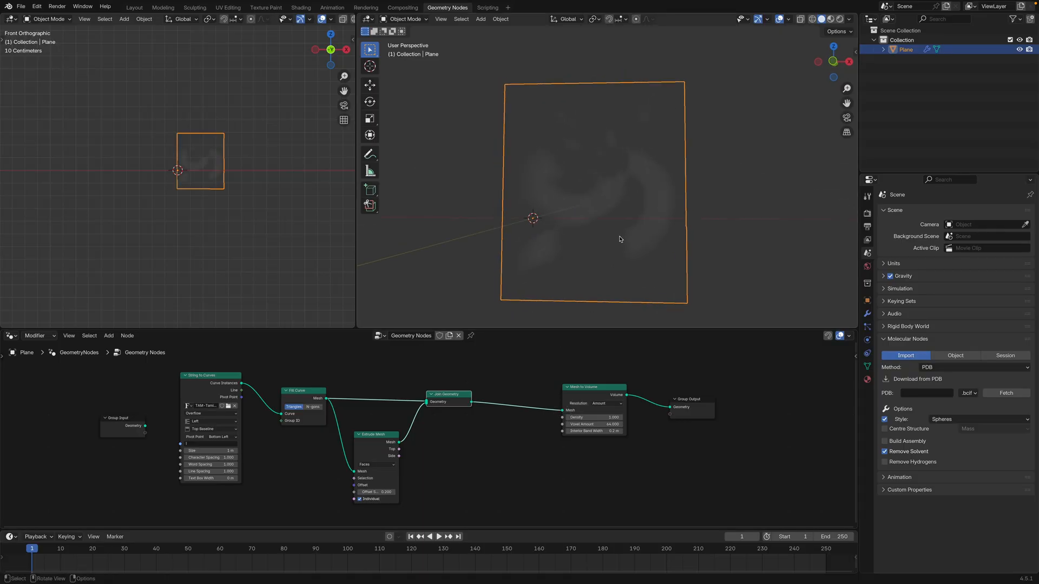
Insert a Realize Instances node between Join Geometry and Mesh to Volume again, and inspect the volume
{"action": "key", "text": "shift+a"}
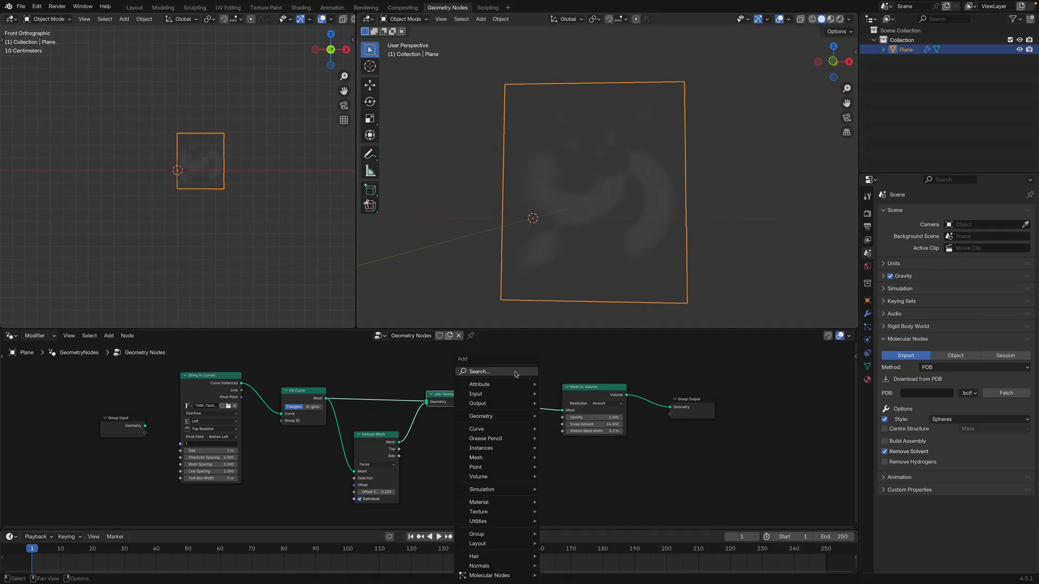
{"action": "type", "text": "re"}
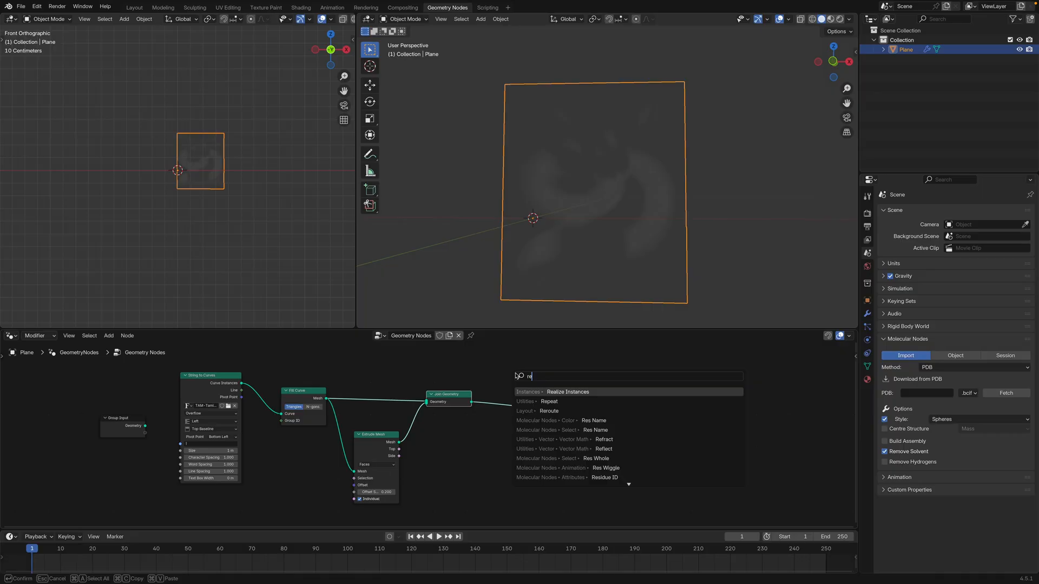
{"action": "left_click", "coordinate": [569, 392]}
{"action": "left_click", "coordinate": [502, 390]}
{"action": "scroll", "coordinate": [589, 195], "scroll_direction": "down", "scroll_amount": 3}
{"action": "middle_click_drag", "start_coordinate": [610, 200], "coordinate": [601, 238]}
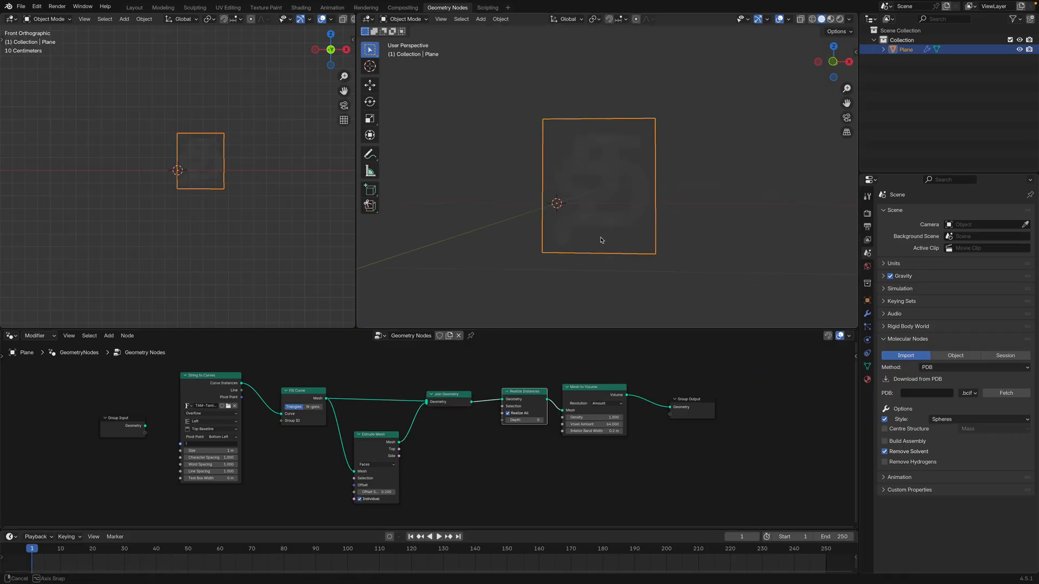
{"action": "scroll", "coordinate": [605, 204], "scroll_direction": "up", "scroll_amount": 2}
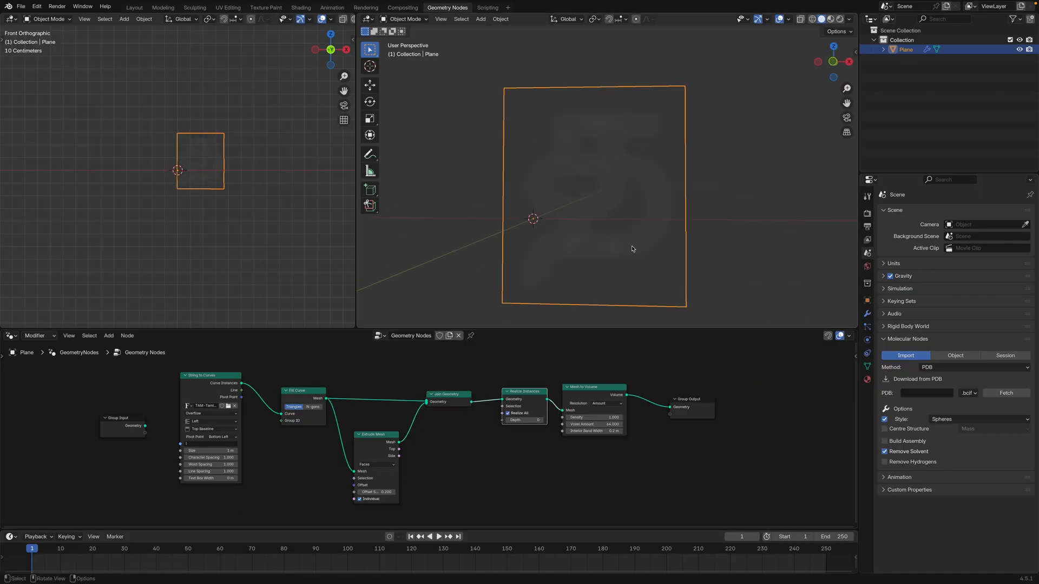
Set the Mesh to Volume density to 10000 and inspect the letter's volume
{"action": "left_click", "coordinate": [602, 417]}
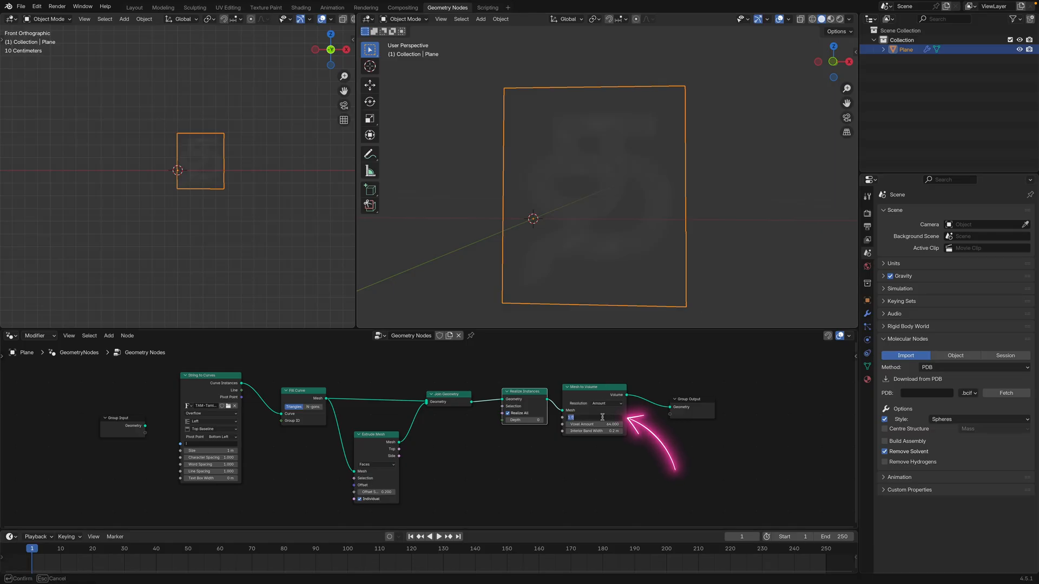
{"action": "type", "text": "10000"}
{"action": "key", "text": "Return"}
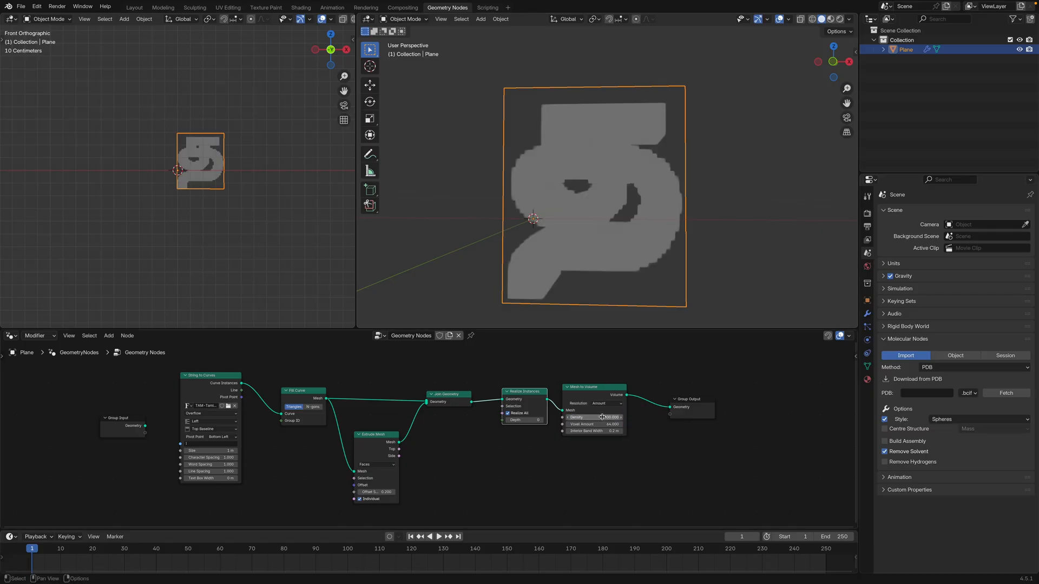
{"action": "scroll", "coordinate": [675, 225], "scroll_direction": "down", "scroll_amount": 3}
{"action": "middle_click_drag", "start_coordinate": [675, 225], "coordinate": [575, 148]}
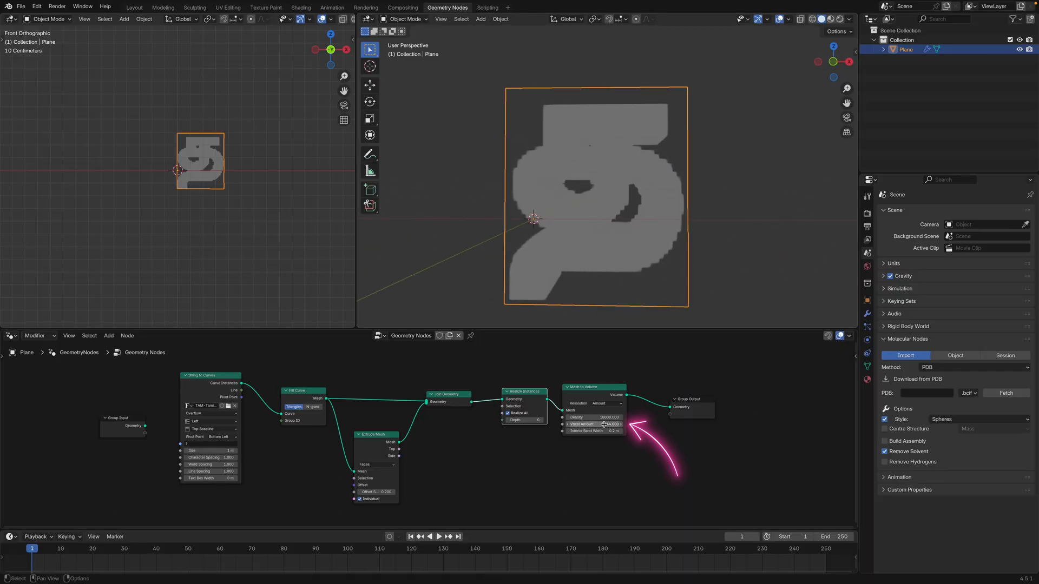
Set the Mesh to Volume voxel amount to 270 and inspect the letter's volume from other angles
{"action": "scroll", "coordinate": [591, 422], "scroll_direction": "down", "scroll_amount": 2}
{"action": "scroll", "coordinate": [591, 422], "scroll_direction": "up", "scroll_amount": 3}
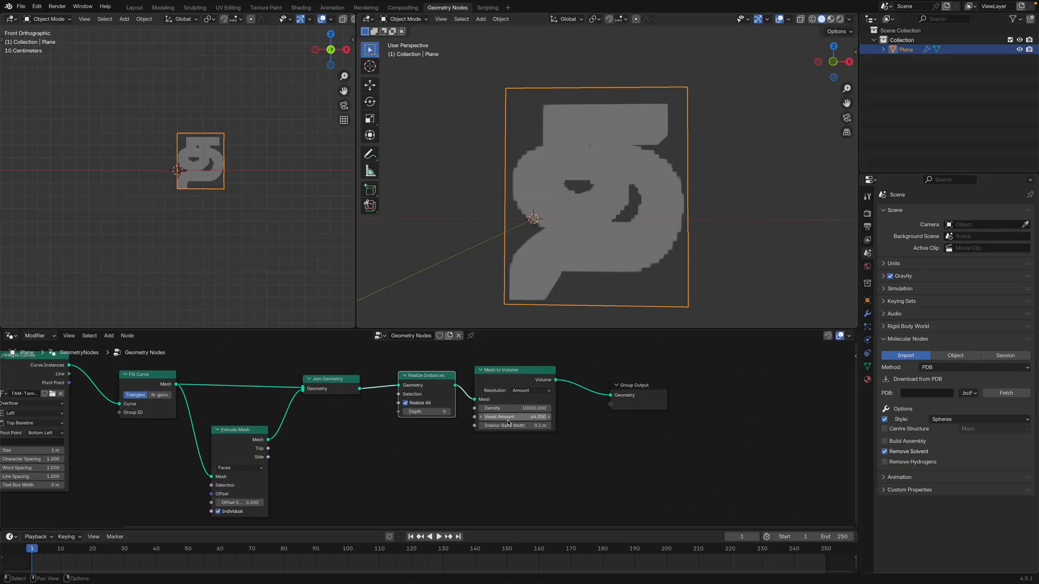
{"action": "mouse_move", "coordinate": [507, 420]}
{"action": "left_mouse_down"}
{"action": "mouse_move", "coordinate": [557, 420]}
{"action": "mouse_move", "coordinate": [499, 416]}
{"action": "left_mouse_up"}
{"action": "left_click", "coordinate": [499, 416]}
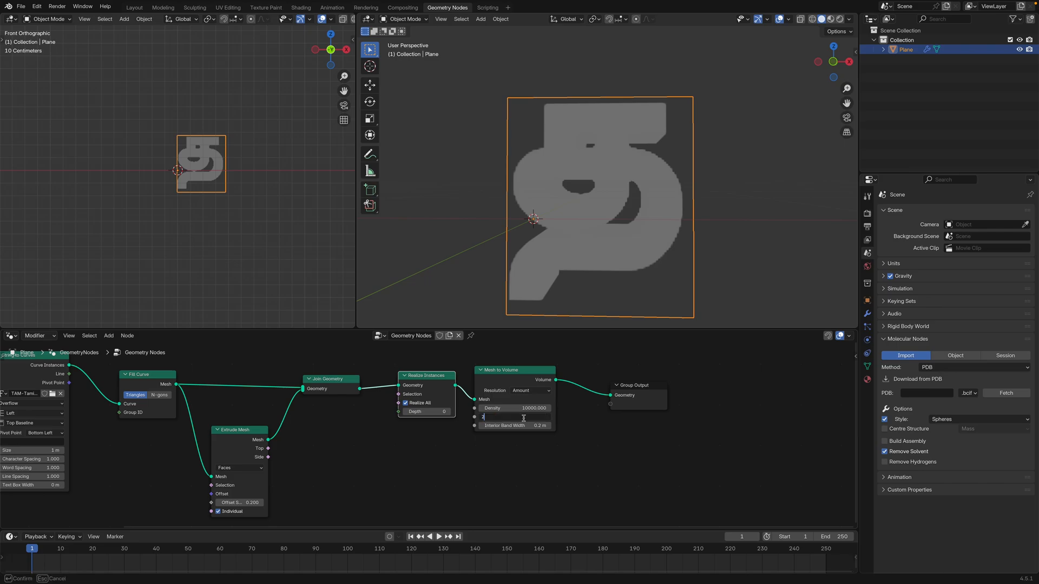
{"action": "type", "text": "270"}
{"action": "key", "text": "Return"}
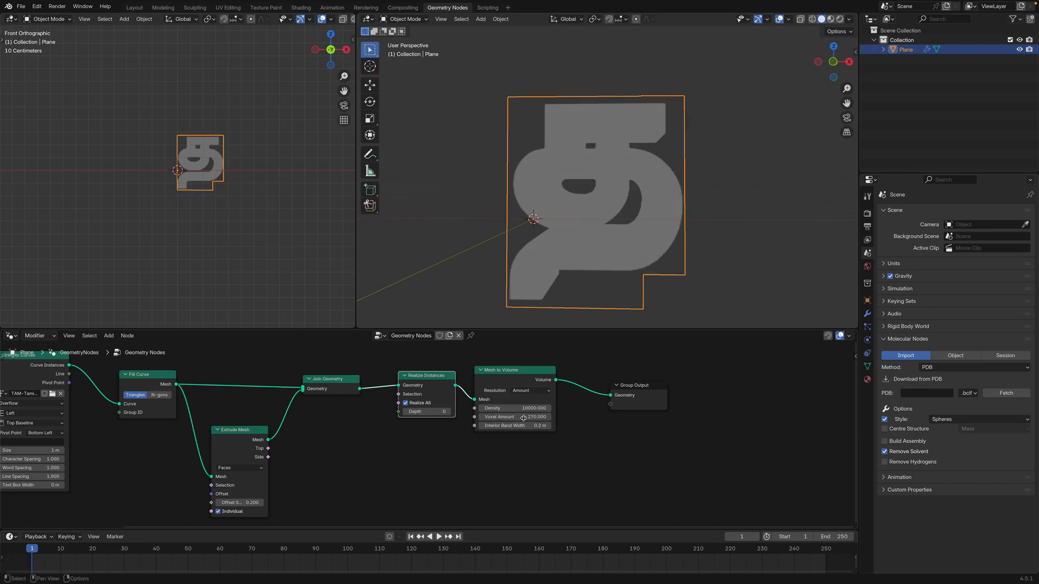
{"action": "middle_click_drag", "start_coordinate": [617, 130], "coordinate": [614, 189]}
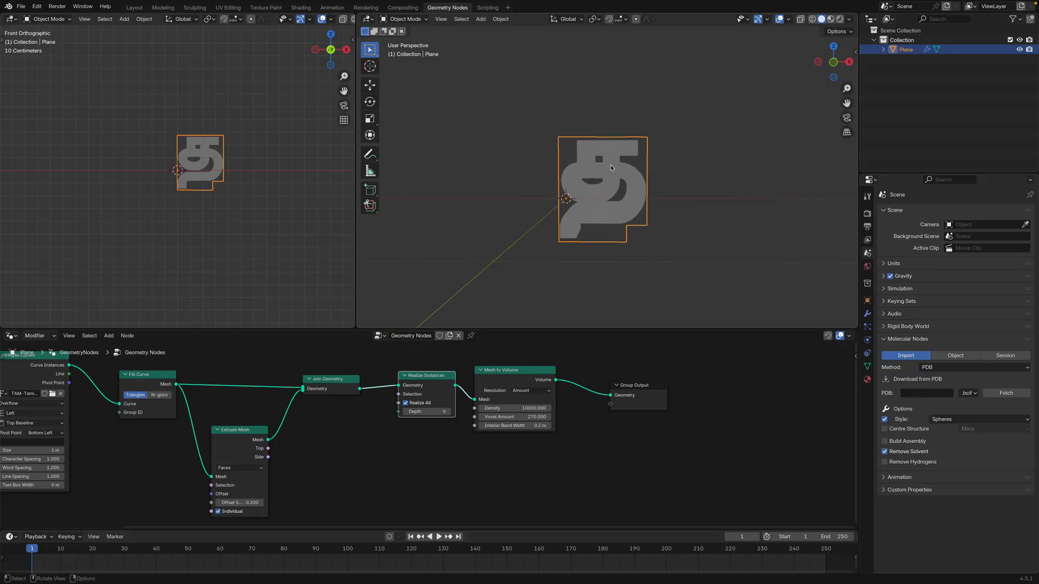
{"action": "scroll", "coordinate": [613, 187], "scroll_direction": "up", "scroll_amount": 3}
{"action": "scroll", "coordinate": [632, 247], "scroll_direction": "down", "scroll_amount": 1}
{"action": "middle_click_drag", "start_coordinate": [632, 246], "coordinate": [624, 234]}
Set the Mesh to Volume density to 5000 and inspect the volume from the side
{"action": "left_click", "coordinate": [525, 408]}
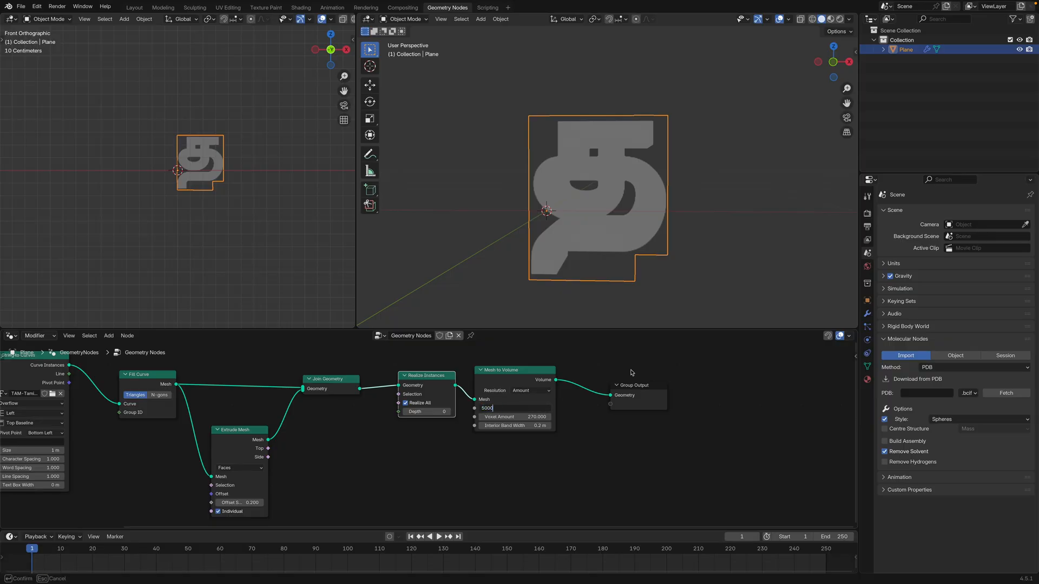
{"action": "type", "text": "5000"}
{"action": "key", "text": "Return"}
{"action": "mouse_move", "coordinate": [695, 211]}
{"action": "middle_mouse_down"}
{"action": "mouse_move", "coordinate": [640, 216]}
{"action": "mouse_move", "coordinate": [675, 216]}
{"action": "middle_mouse_up"}
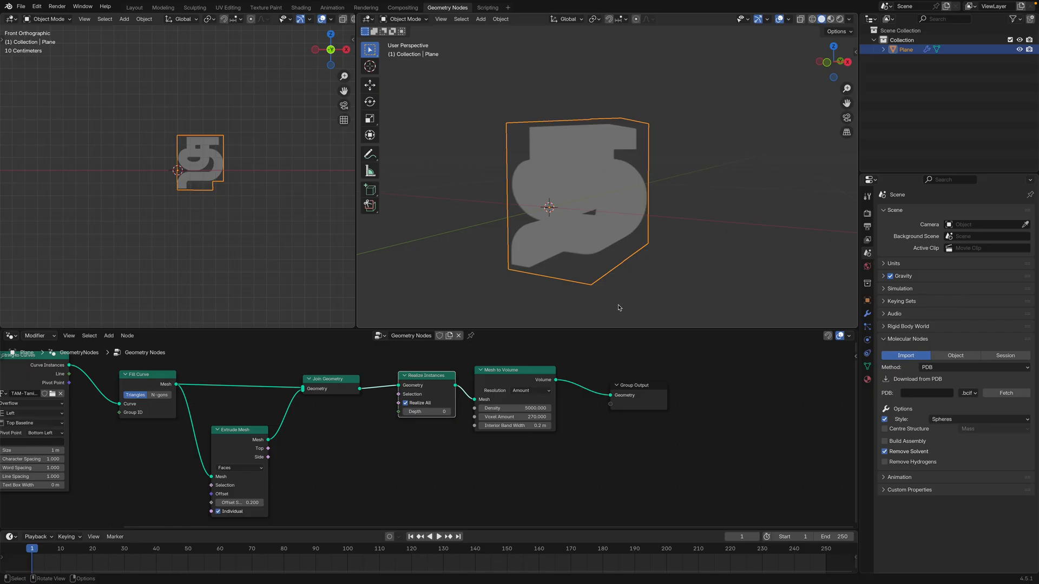
Shift Group Output along, insert a Distribute Points in Volume node between Mesh to Volume and Group Output, and inspect the points
{"action": "left_click_drag", "start_coordinate": [641, 385], "coordinate": [756, 381]}
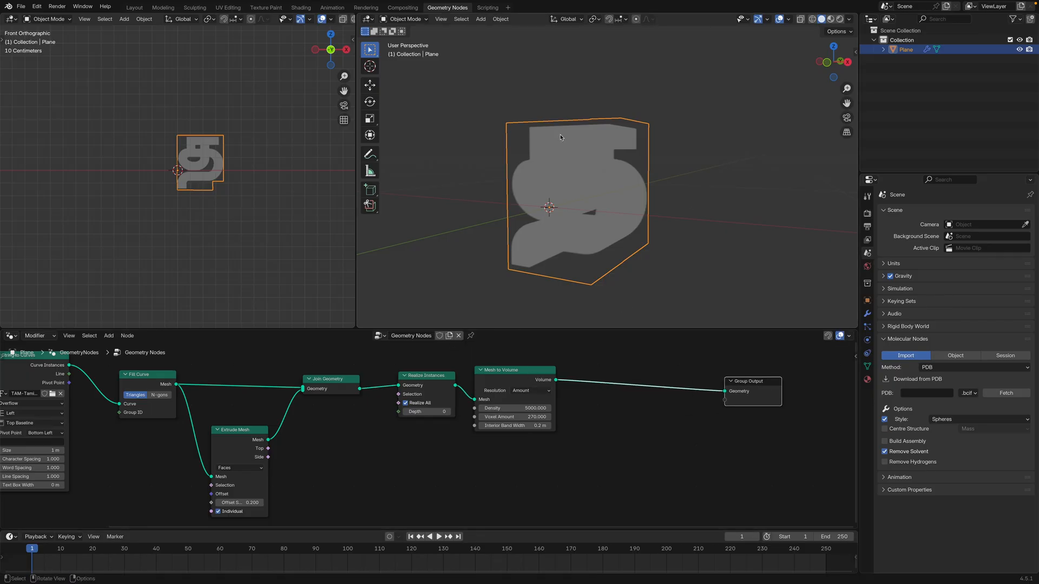
{"action": "middle_click_drag", "start_coordinate": [547, 151], "coordinate": [591, 152]}
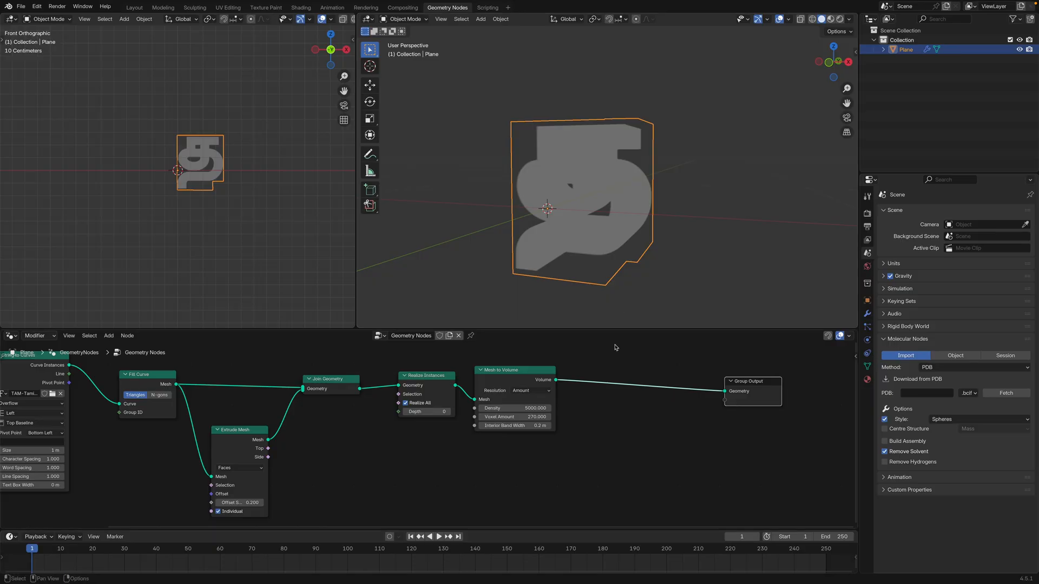
{"action": "key", "text": "shift+a"}
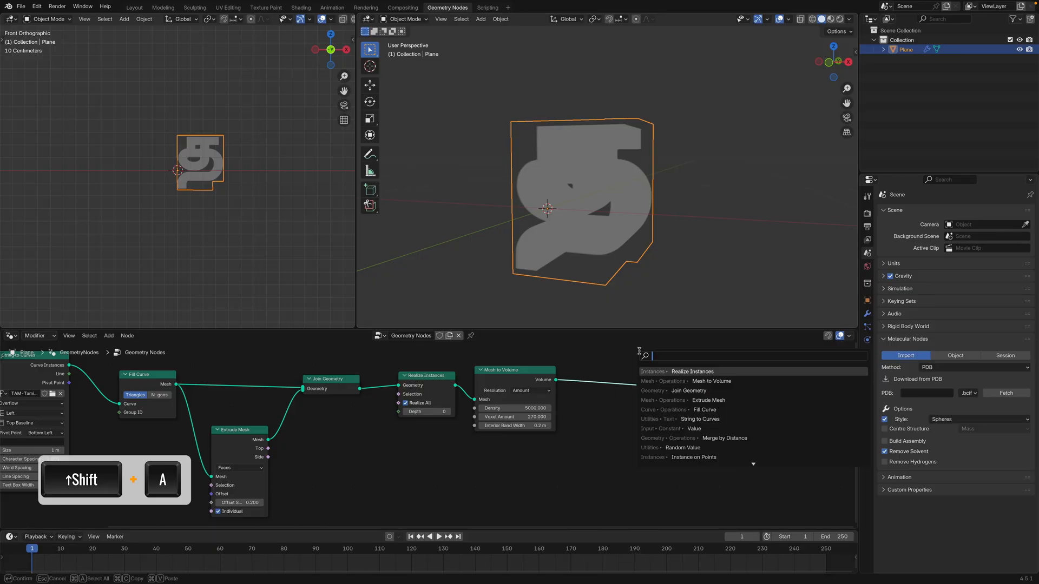
{"action": "type", "text": "distr"}
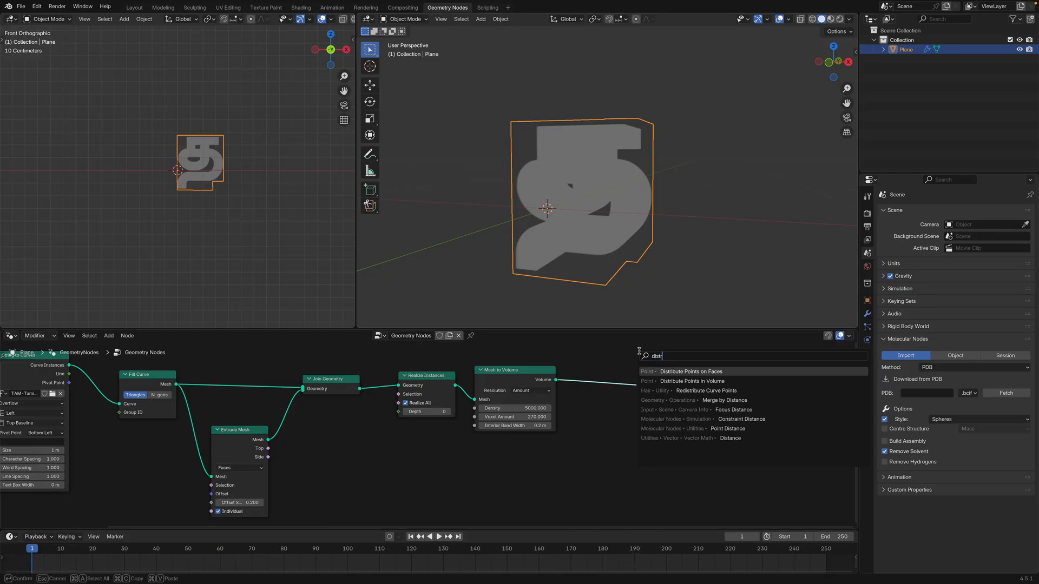
{"action": "left_click", "coordinate": [700, 381]}
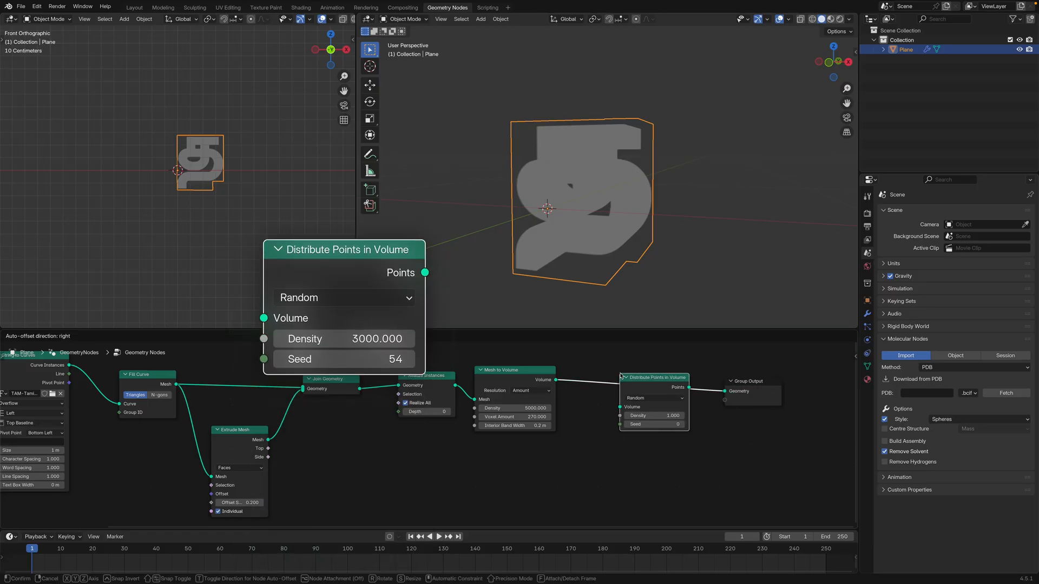
{"action": "left_click", "coordinate": [652, 381]}
{"action": "middle_click_drag", "start_coordinate": [573, 154], "coordinate": [603, 150]}
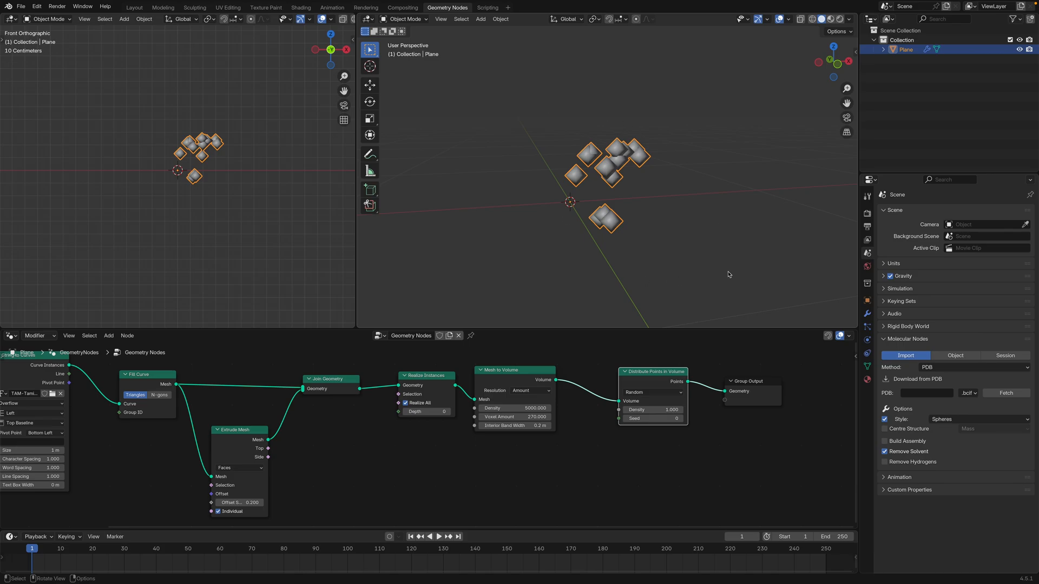
{"action": "middle_click_drag", "start_coordinate": [631, 221], "coordinate": [593, 215]}
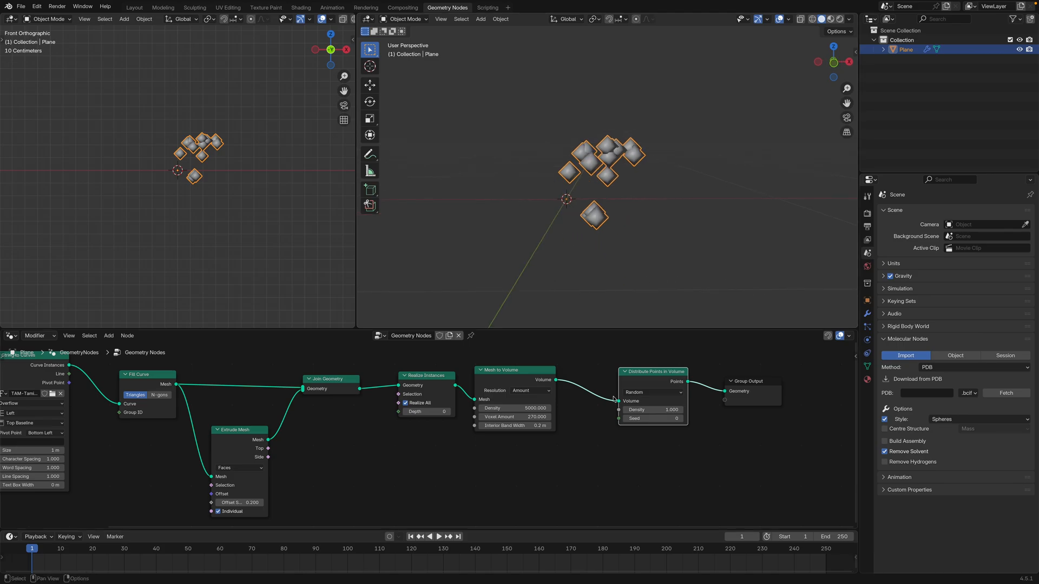
Try densities of 5000 and 2000 in the Distribute Points in Volume node and compare the point clouds
{"action": "left_click", "coordinate": [647, 410]}
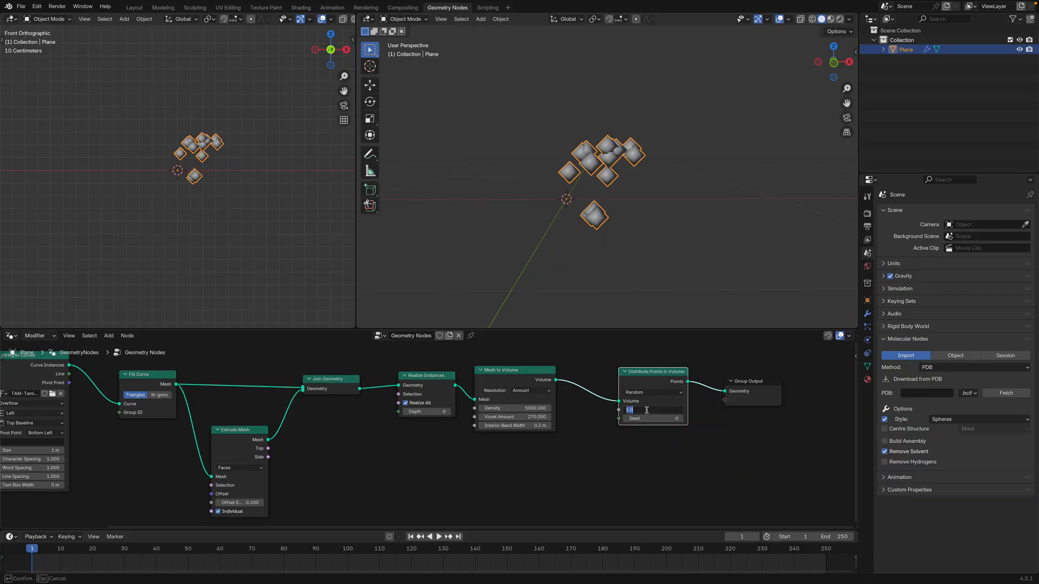
{"action": "key", "text": "Return"}
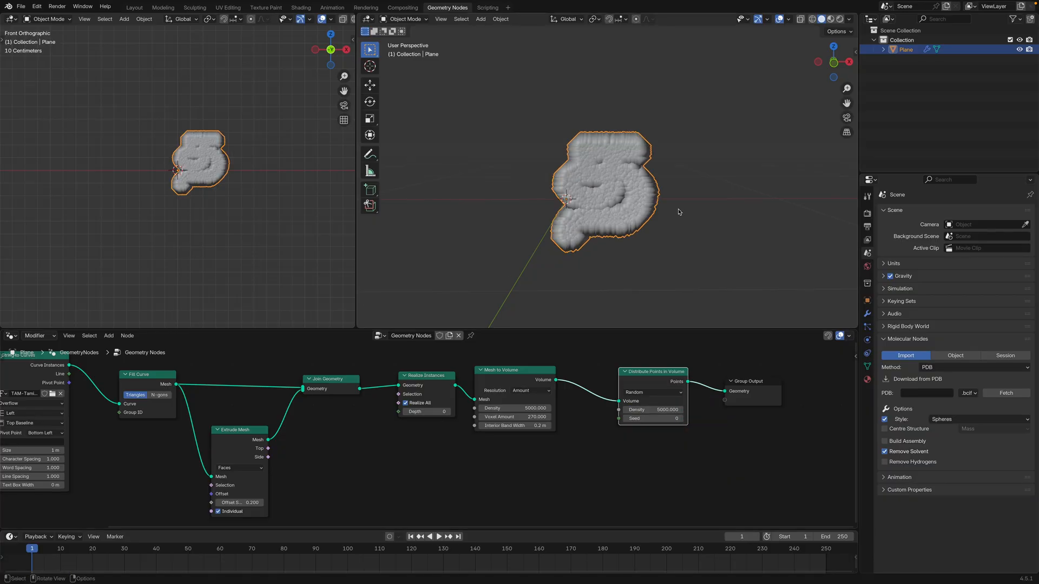
{"action": "middle_click_drag", "start_coordinate": [677, 213], "coordinate": [611, 227]}
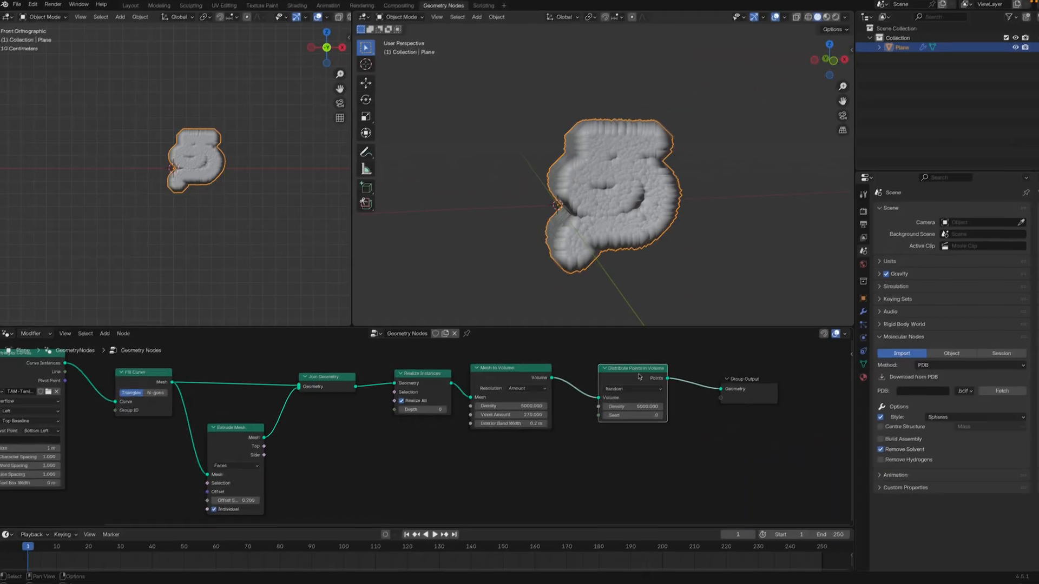
{"action": "left_click", "coordinate": [650, 409]}
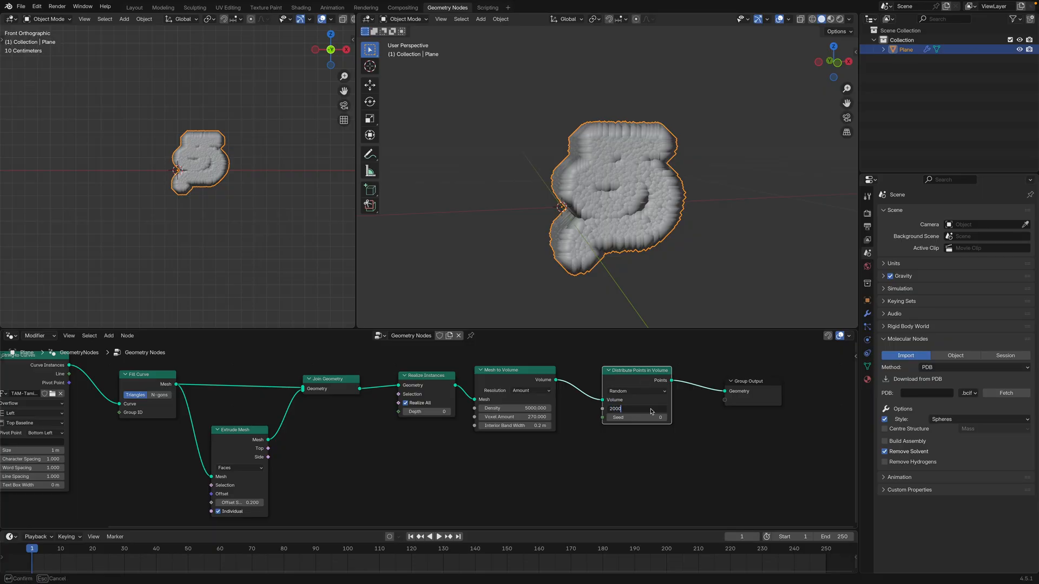
{"action": "key", "text": "Return"}
Set the Distribute Points in Volume density to 500 and inspect the point cloud
{"action": "left_click", "coordinate": [624, 407]}
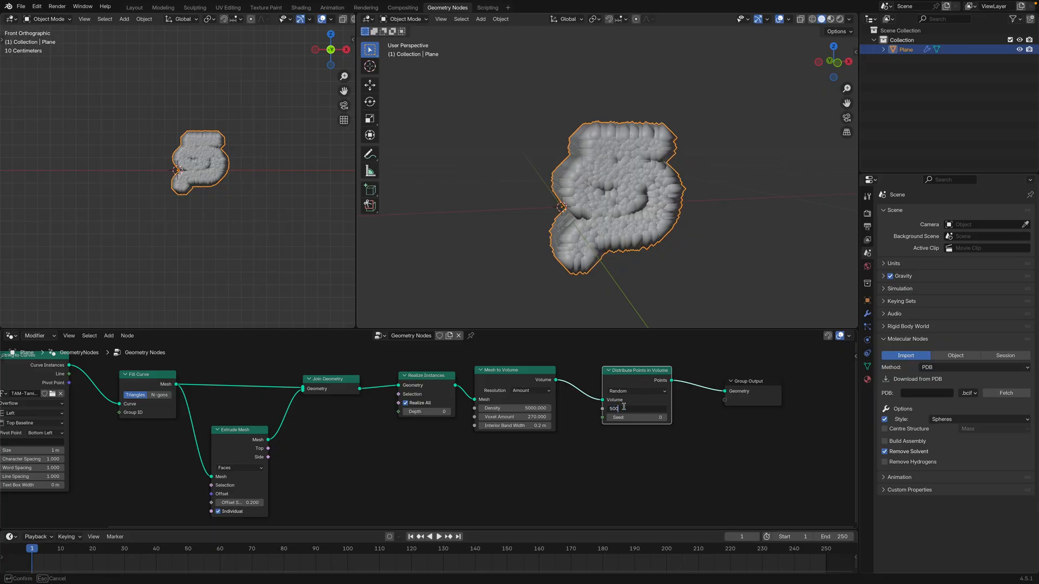
{"action": "key", "text": "Return"}
{"action": "middle_click_drag", "start_coordinate": [683, 235], "coordinate": [642, 219]}
{"action": "scroll", "coordinate": [643, 224], "scroll_direction": "up", "scroll_amount": 2}
{"action": "scroll", "coordinate": [642, 224], "scroll_direction": "down", "scroll_amount": 2}
{"action": "scroll", "coordinate": [616, 233], "scroll_direction": "down", "scroll_amount": 2}
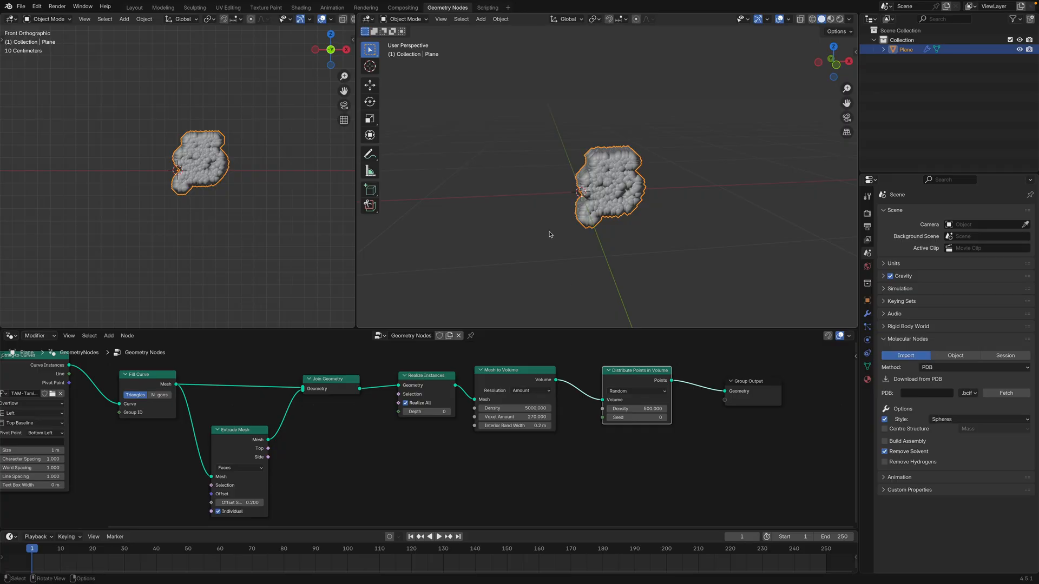
Insert an Instance on Points node between Distribute Points in Volume and Group Output
{"action": "scroll", "coordinate": [557, 373], "scroll_direction": "down", "scroll_amount": 2}
{"action": "key", "text": "shift+a"}
{"action": "type", "text": "in"}
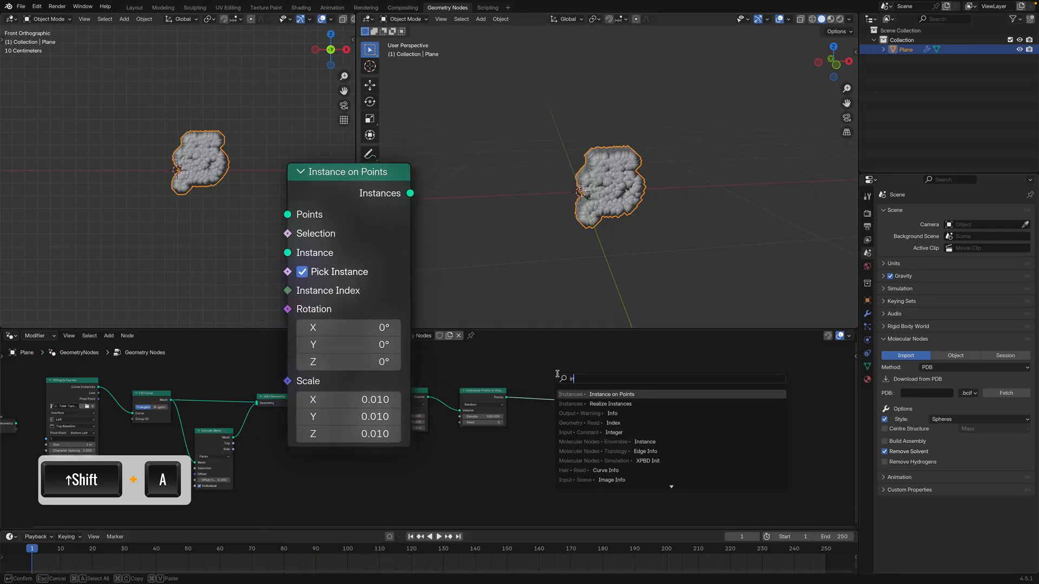
{"action": "left_click", "coordinate": [617, 395]}
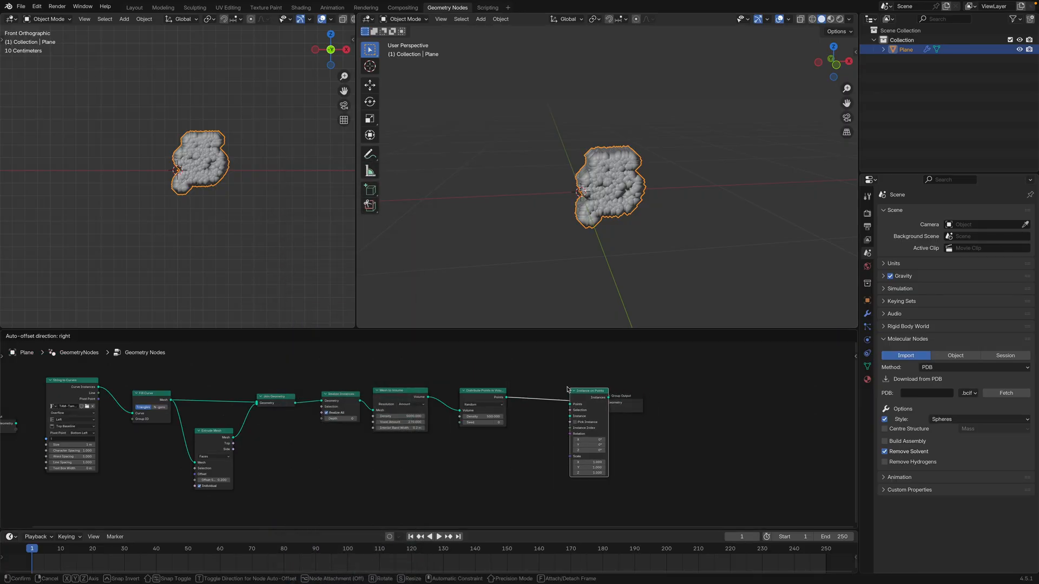
{"action": "left_click", "coordinate": [557, 386]}
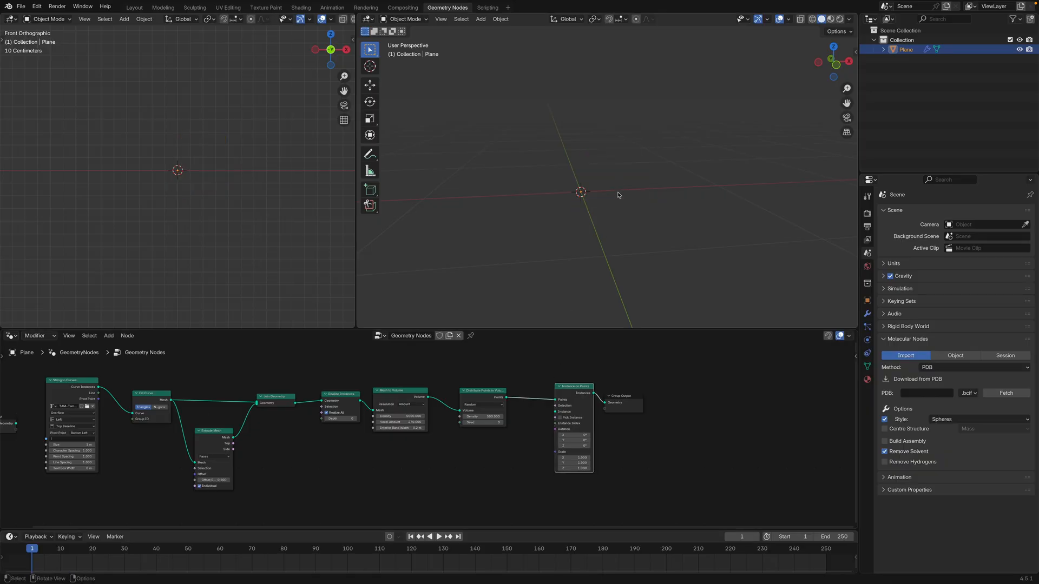
Add a UV sphere and move it away from the origin in the negative X direction
{"action": "middle_click_drag", "start_coordinate": [618, 195], "coordinate": [588, 217]}
{"action": "middle_click_drag", "start_coordinate": [588, 179], "coordinate": [517, 202]}
{"action": "key", "text": "shift+a"}
{"action": "mouse_move", "coordinate": [514, 211]}
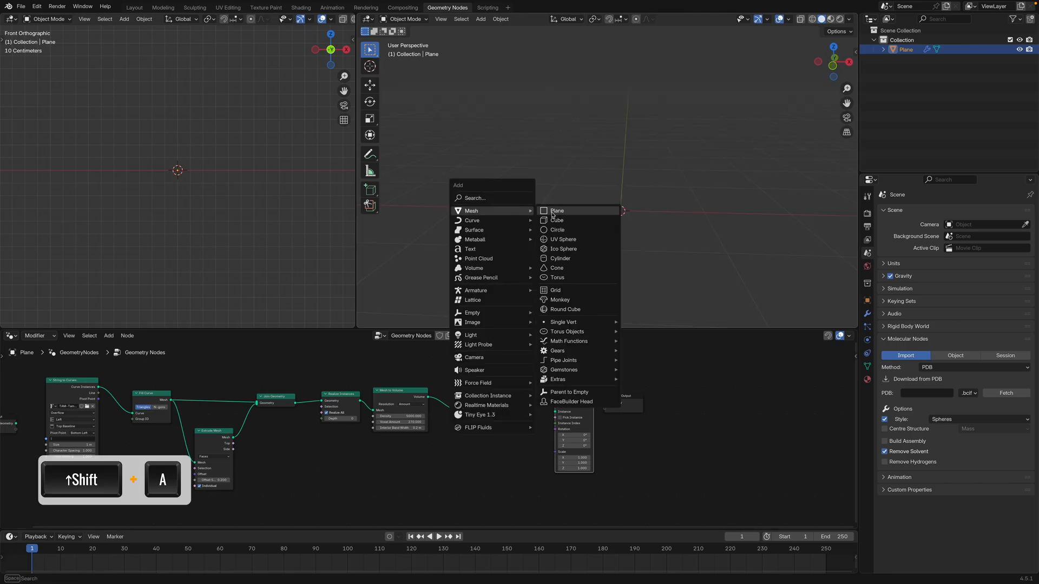
{"action": "left_click", "coordinate": [569, 242]}
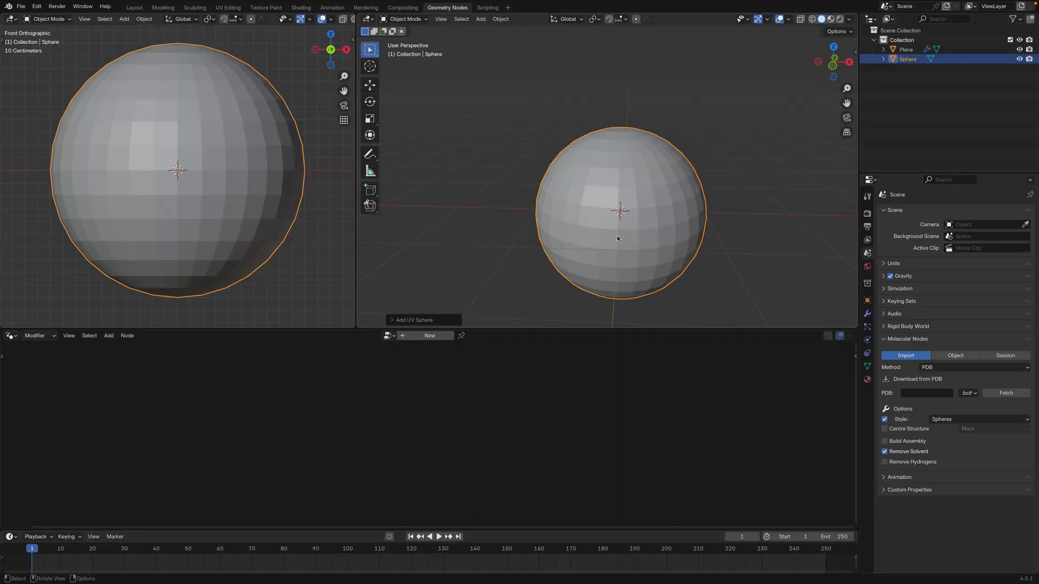
{"action": "key", "text": "g"}
{"action": "key", "text": "x"}
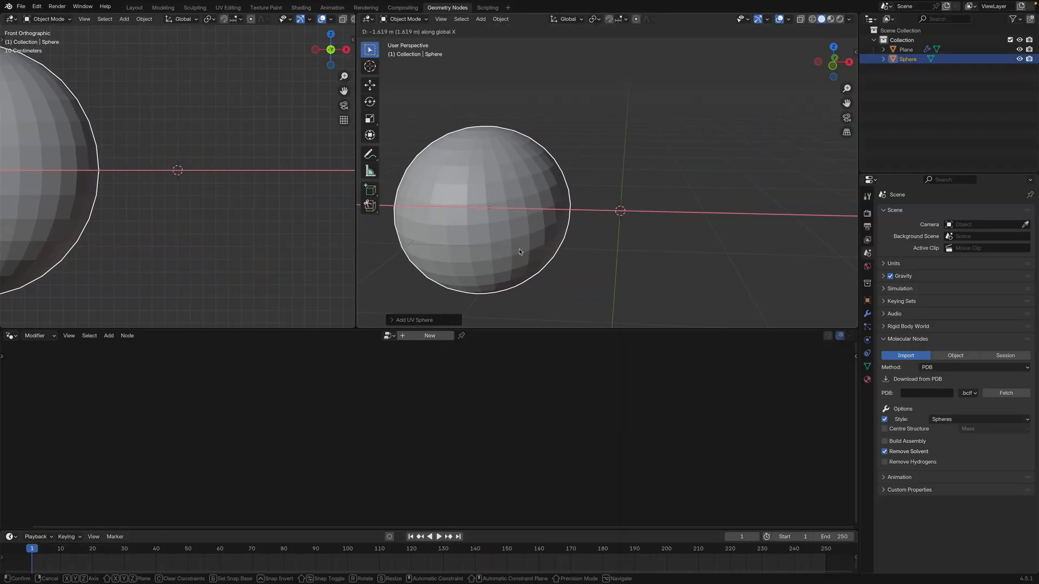
{"action": "left_click", "coordinate": [549, 242]}
Shade the sphere smooth and scale it down along Z into a small flattened ellipsoid
{"action": "scroll", "coordinate": [549, 242], "scroll_direction": "down", "scroll_amount": 2}
{"action": "right_click", "coordinate": [541, 191]}
{"action": "left_click", "coordinate": [533, 190]}
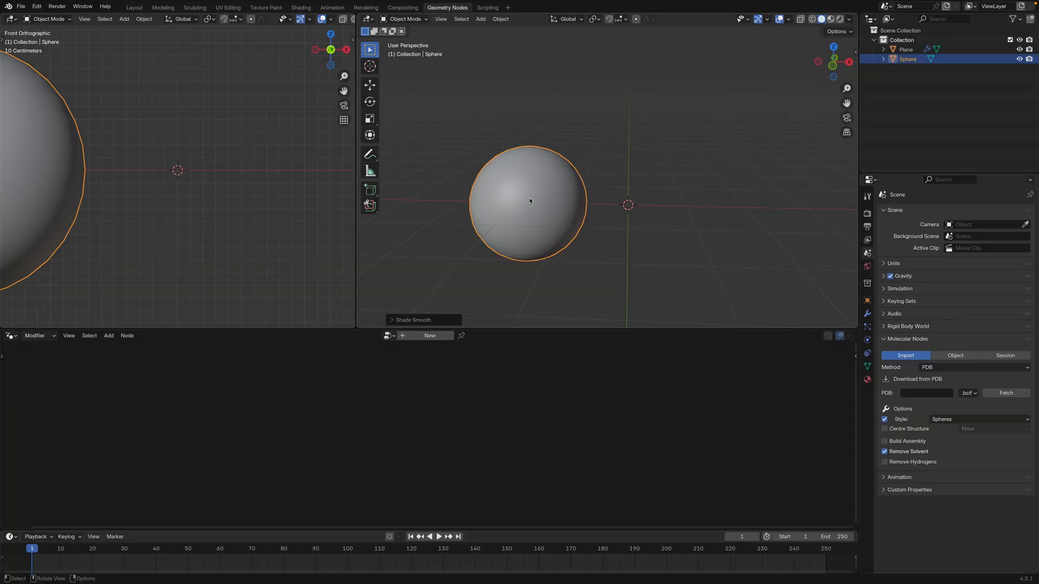
{"action": "key", "text": "s"}
{"action": "key", "text": "z"}
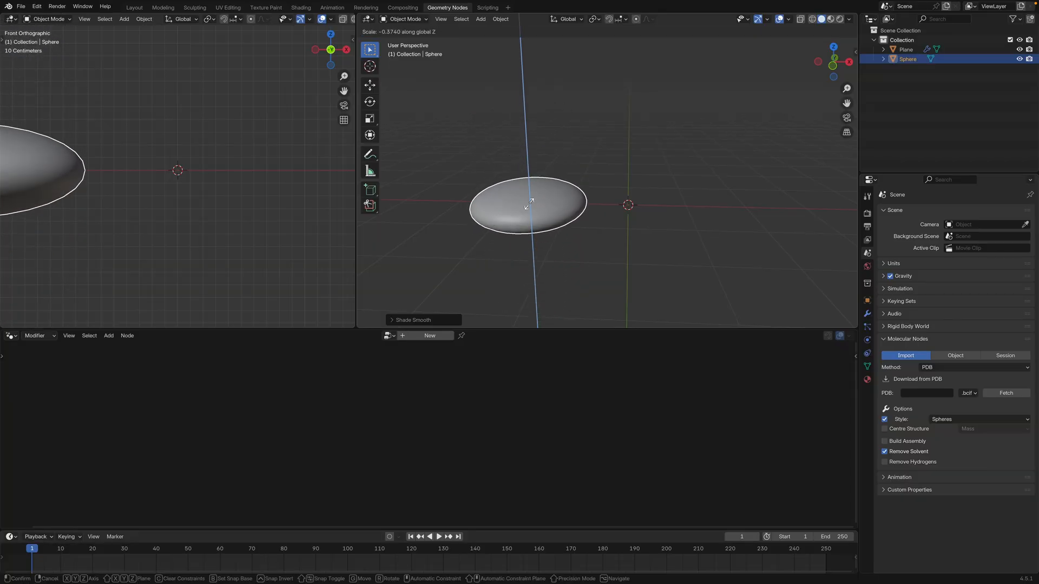
{"action": "left_click", "coordinate": [541, 168]}
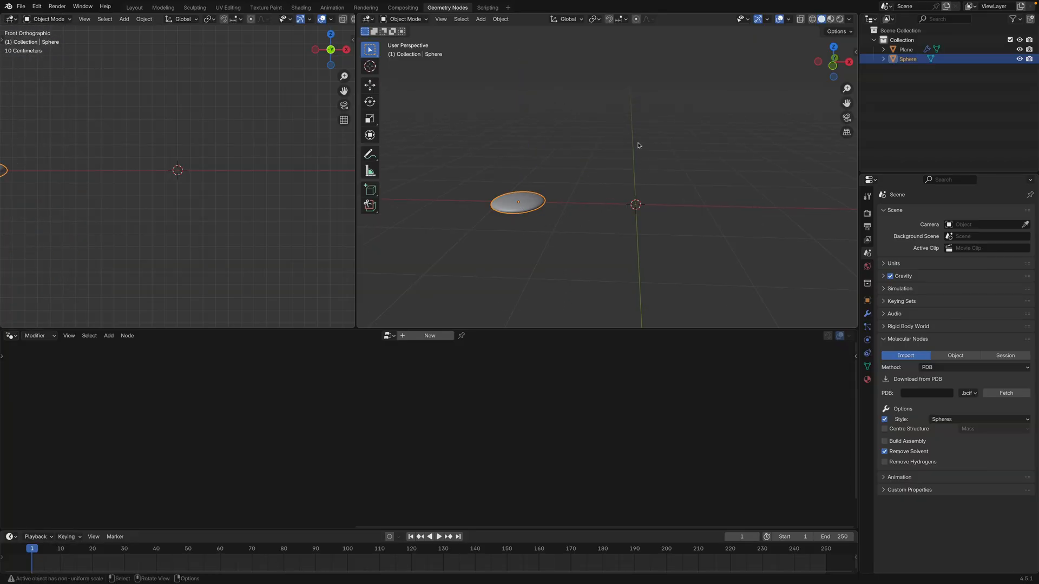
{"action": "left_click_drag", "start_coordinate": [639, 215], "coordinate": [684, 239]}
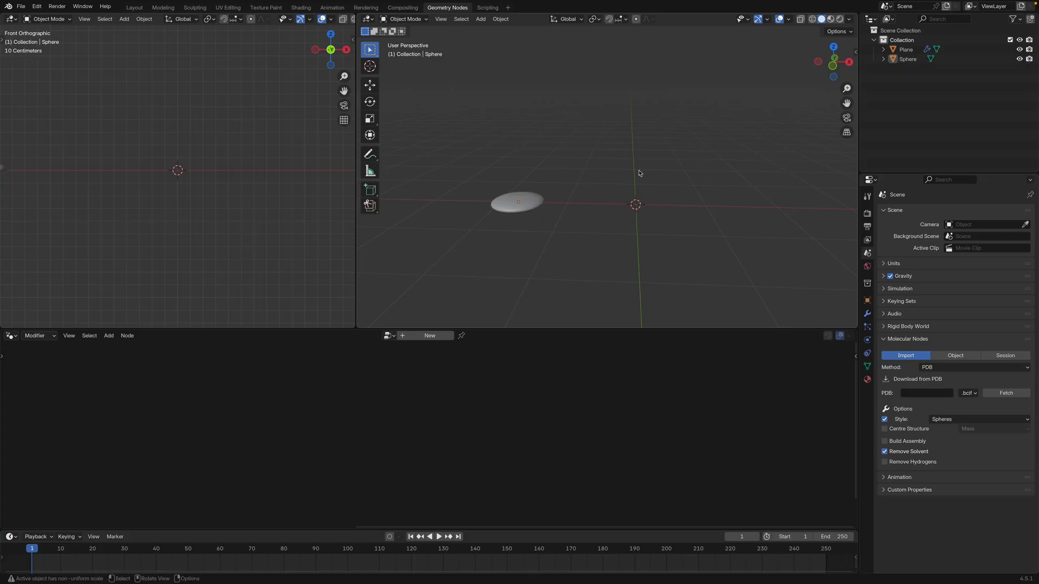
{"action": "left_click_drag", "start_coordinate": [635, 172], "coordinate": [577, 226]}
Bring Sphere into the Plane object's node tree as an Object Info node and connect its Geometry to Instance on Points' Instance input
{"action": "left_click", "coordinate": [908, 50]}
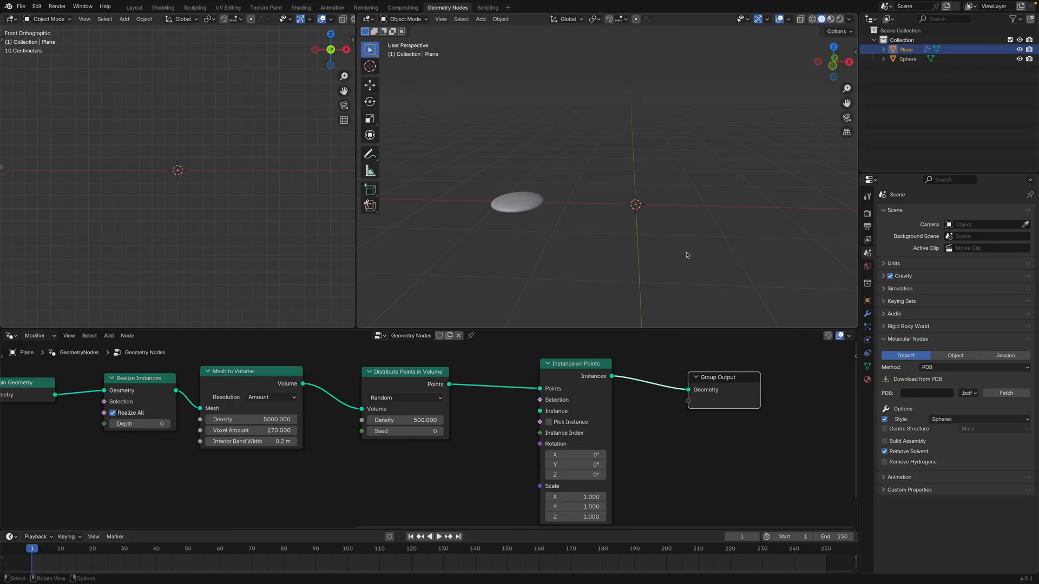
{"action": "scroll", "coordinate": [505, 390], "scroll_direction": "down", "scroll_amount": 4}
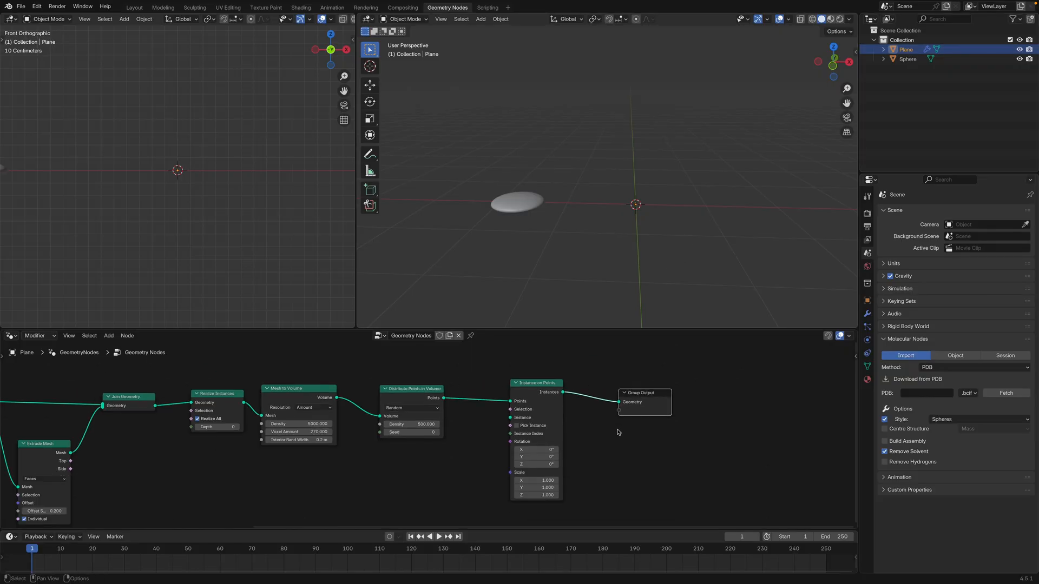
{"action": "middle_click_drag", "start_coordinate": [486, 443], "coordinate": [535, 431]}
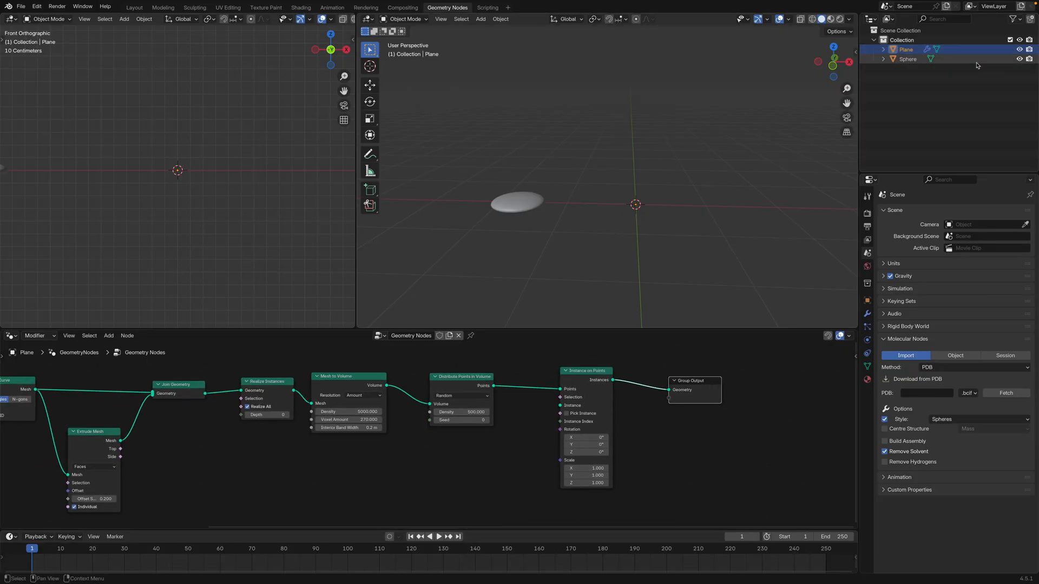
{"action": "left_click_drag", "start_coordinate": [914, 62], "coordinate": [475, 474]}
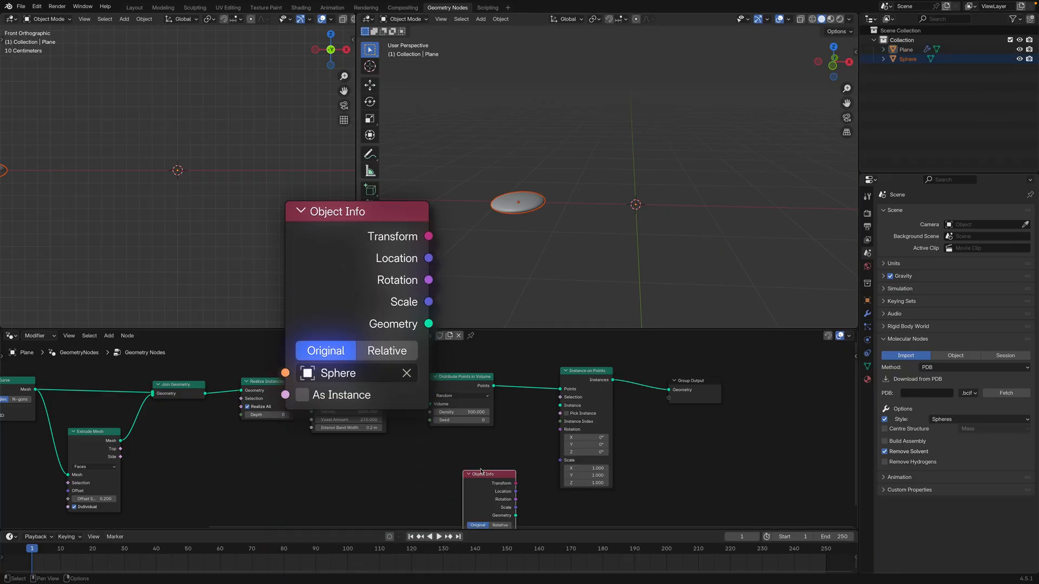
{"action": "middle_click_drag", "start_coordinate": [525, 452], "coordinate": [556, 420]}
{"action": "left_click_drag", "start_coordinate": [520, 453], "coordinate": [589, 373]}
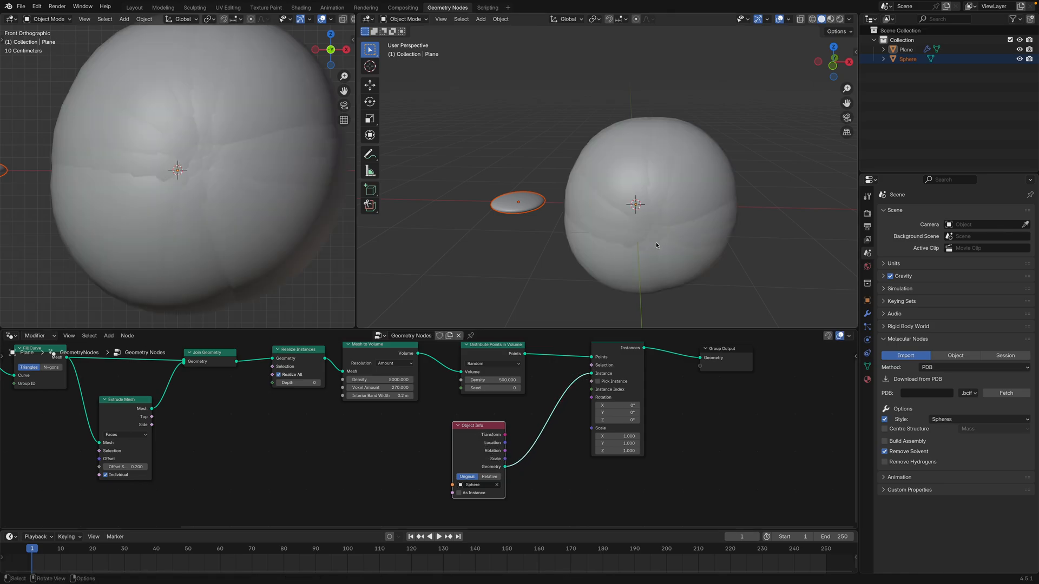
Try smaller instance scales in the Instance on Points node and set X, Y and Z to 0.010
{"action": "middle_click_drag", "start_coordinate": [654, 243], "coordinate": [686, 258]}
{"action": "scroll", "coordinate": [660, 251], "scroll_direction": "down", "scroll_amount": 4}
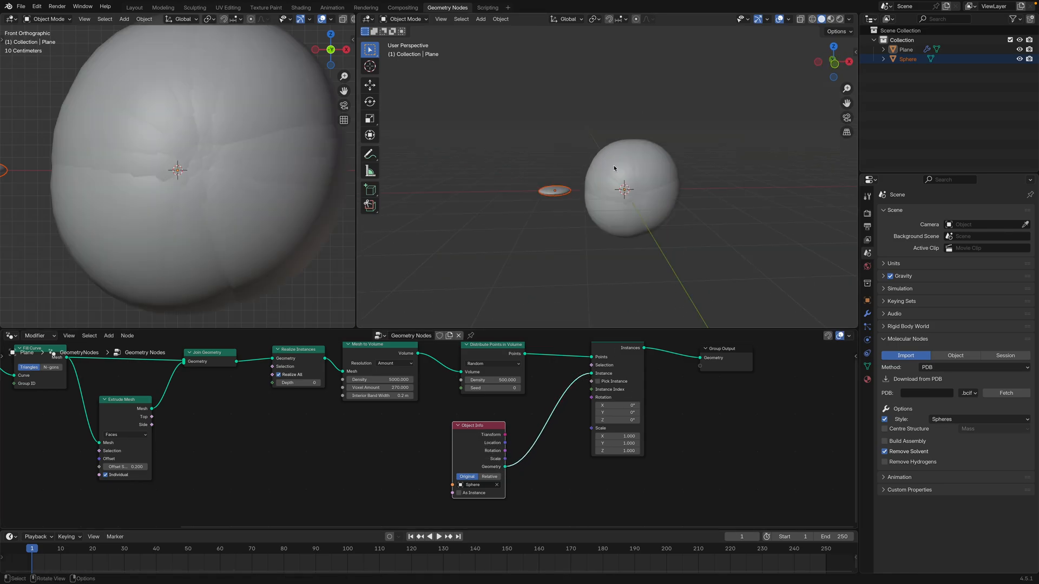
{"action": "left_click", "coordinate": [622, 436]}
{"action": "key", "text": "Return"}
{"action": "scroll", "coordinate": [668, 210], "scroll_direction": "up", "scroll_amount": 1}
{"action": "scroll", "coordinate": [618, 192], "scroll_direction": "up", "scroll_amount": 5}
{"action": "middle_click_drag", "start_coordinate": [668, 210], "coordinate": [617, 216]}
{"action": "scroll", "coordinate": [618, 192], "scroll_direction": "up", "scroll_amount": 2}
{"action": "scroll", "coordinate": [574, 203], "scroll_direction": "down", "scroll_amount": 4}
{"action": "scroll", "coordinate": [640, 208], "scroll_direction": "up", "scroll_amount": 4}
{"action": "left_click_drag", "start_coordinate": [635, 436], "coordinate": [628, 440]}
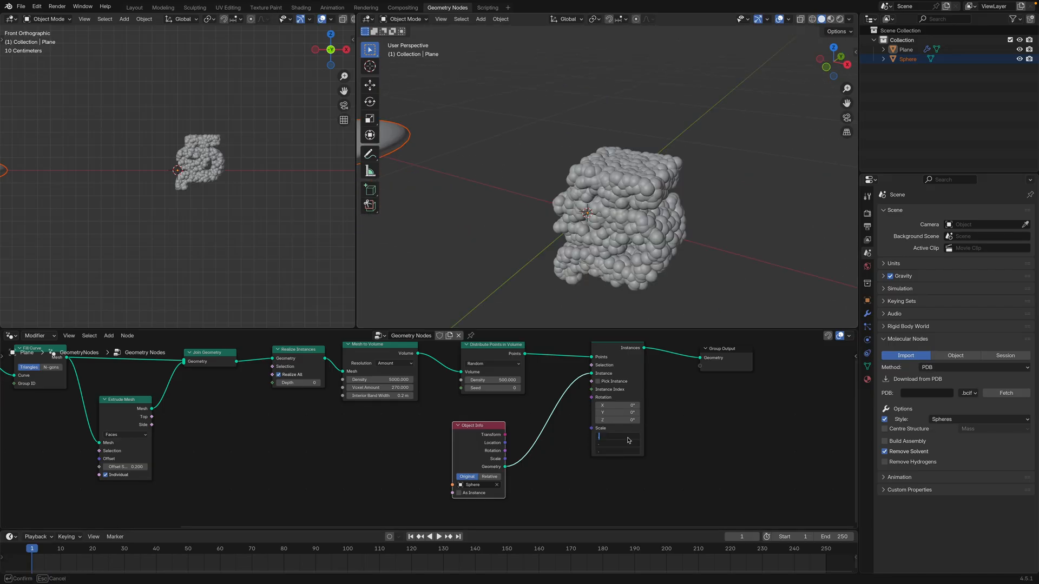
{"action": "key", "text": "Return"}
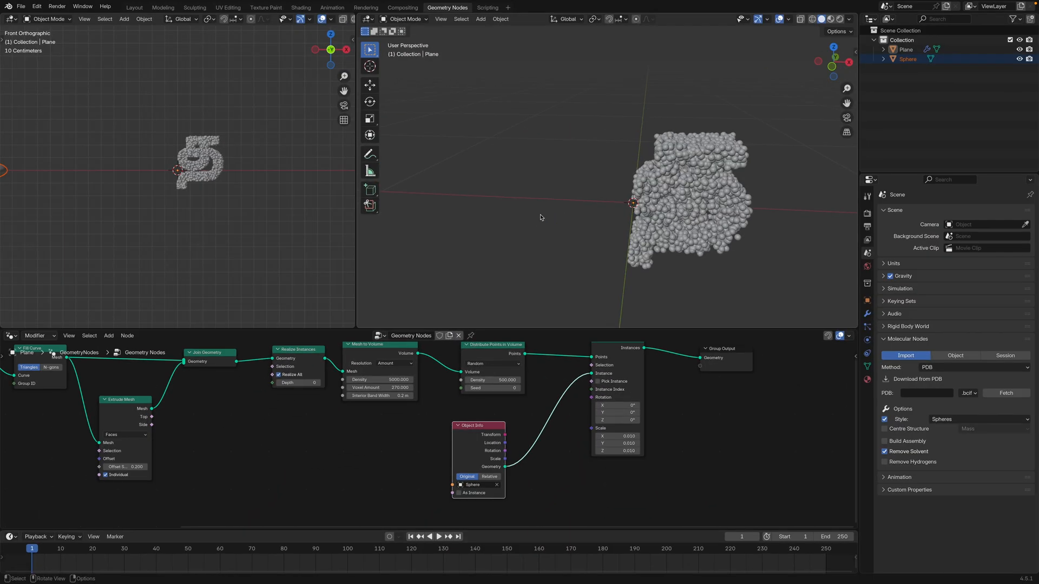
Apply the flattened sphere's scale and inspect the instances in the letter up close
{"action": "middle_click_drag", "start_coordinate": [614, 219], "coordinate": [644, 217], "text": "shift"}
{"action": "middle_click_drag", "start_coordinate": [445, 153], "coordinate": [473, 163], "text": "shift"}
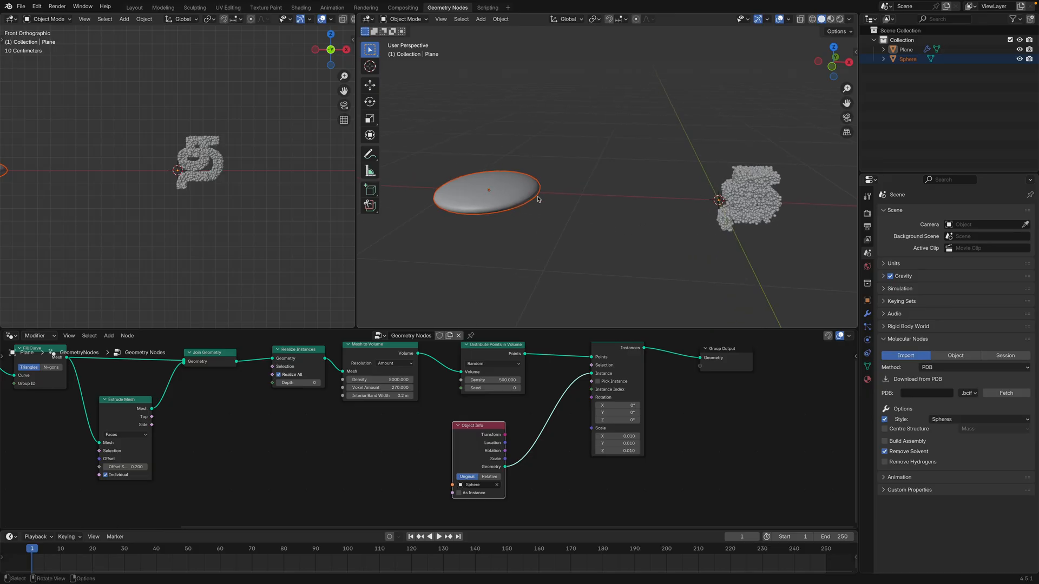
{"action": "middle_click_drag", "start_coordinate": [682, 224], "coordinate": [639, 242]}
{"action": "middle_click_drag", "start_coordinate": [551, 236], "coordinate": [596, 237], "text": "shift"}
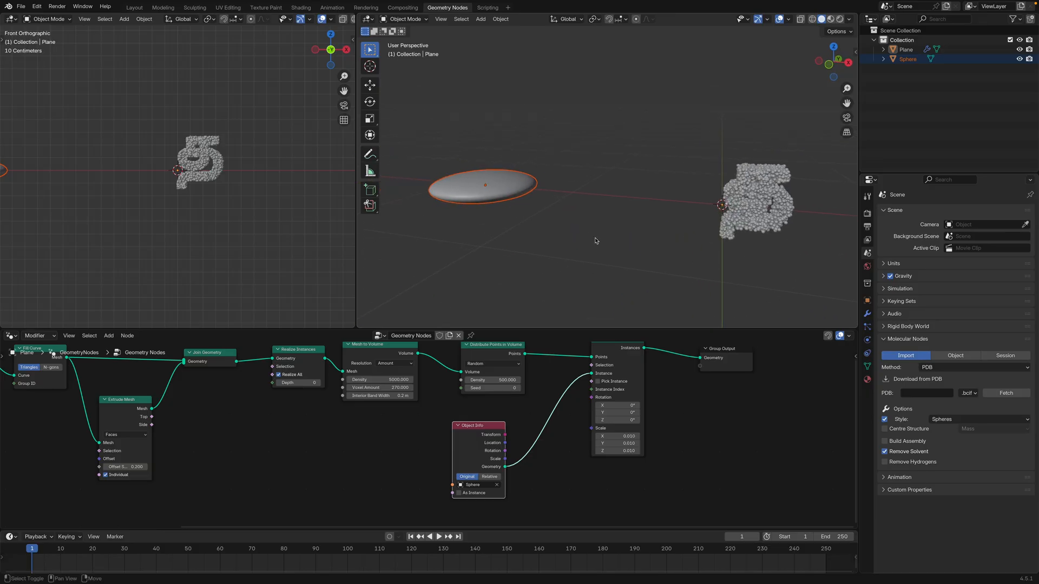
{"action": "middle_click_drag", "start_coordinate": [526, 192], "coordinate": [581, 205], "text": "shift"}
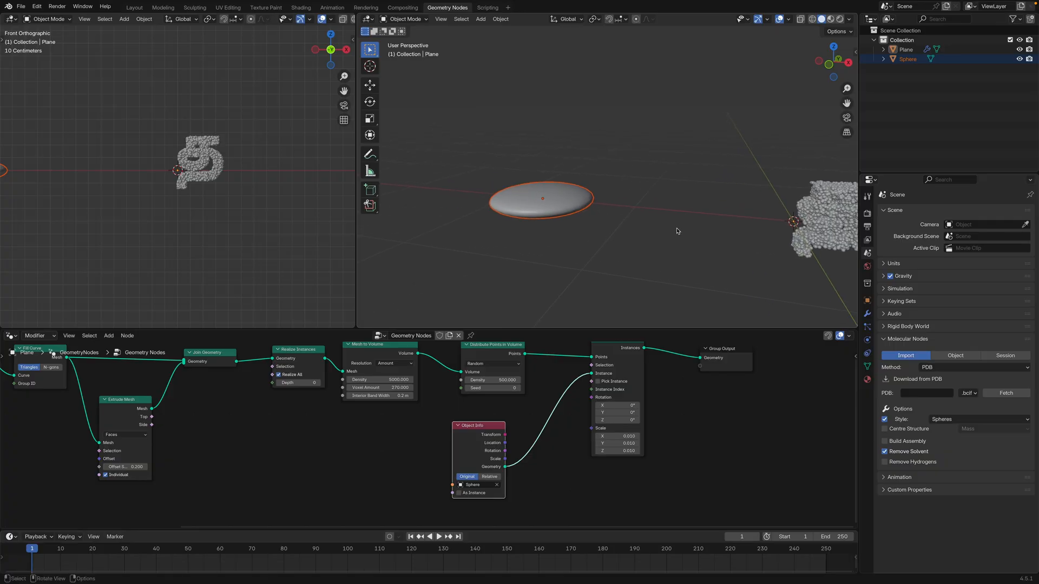
{"action": "middle_click_drag", "start_coordinate": [678, 231], "coordinate": [632, 221], "text": "shift"}
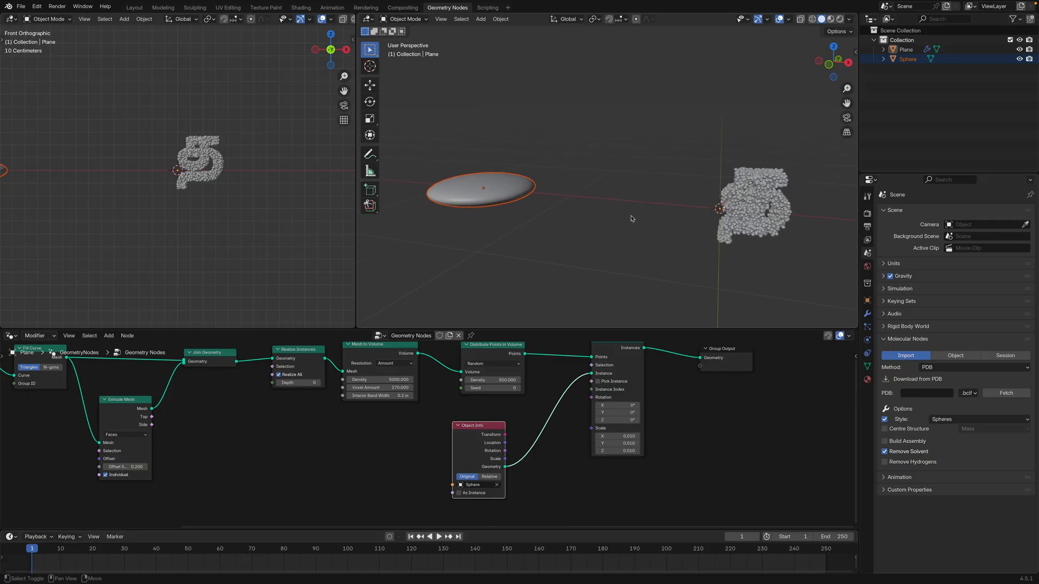
{"action": "left_click", "coordinate": [498, 192]}
{"action": "key", "text": "ctrl+a"}
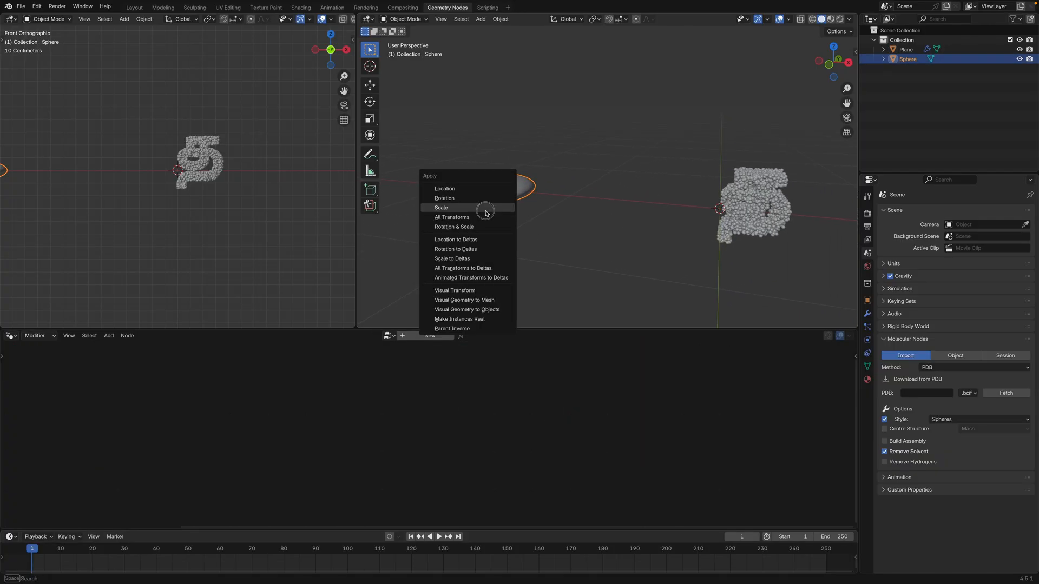
{"action": "left_click", "coordinate": [485, 209]}
{"action": "middle_click_drag", "start_coordinate": [569, 221], "coordinate": [574, 219]}
{"action": "scroll", "coordinate": [574, 219], "scroll_direction": "up", "scroll_amount": 3}
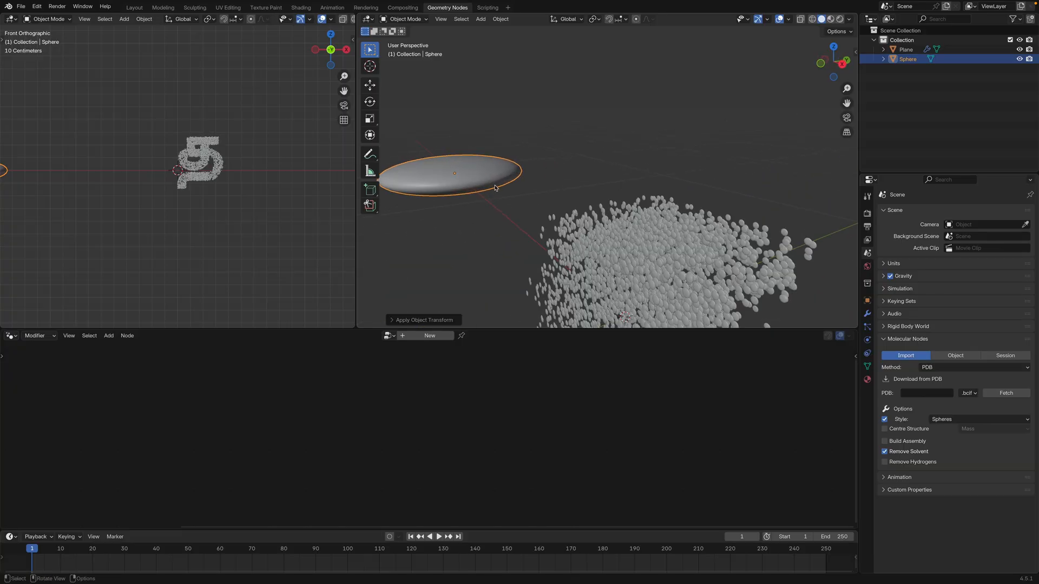
{"action": "middle_click_drag", "start_coordinate": [631, 245], "coordinate": [713, 180]}
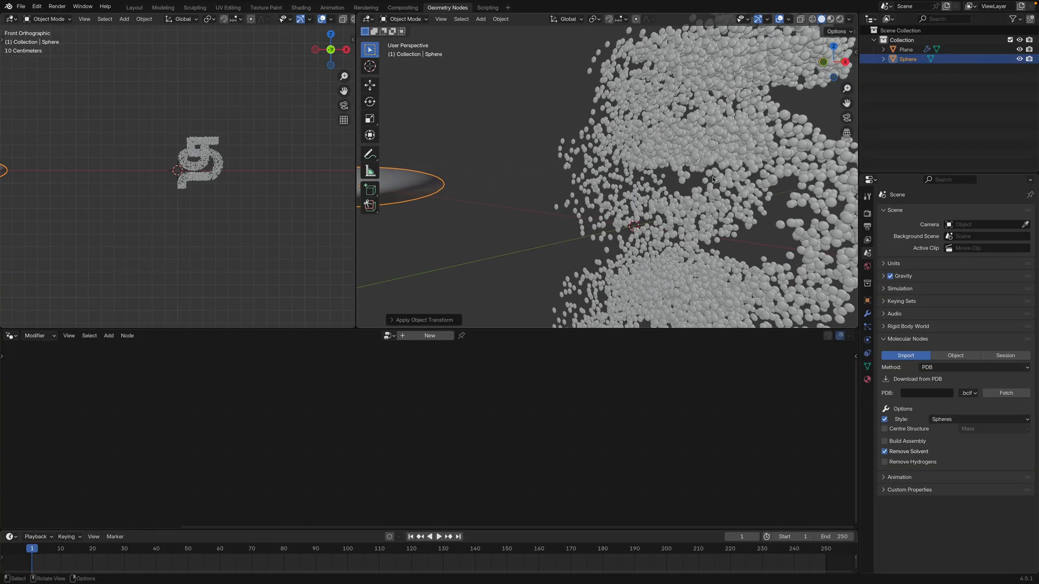
Select the letter object, add a Random Value node and connect its Value to the Rotation input of Instance on Points
{"action": "scroll", "coordinate": [683, 191], "scroll_direction": "down", "scroll_amount": 5}
{"action": "left_click", "coordinate": [603, 211]}
{"action": "scroll", "coordinate": [602, 213], "scroll_direction": "up", "scroll_amount": 3}
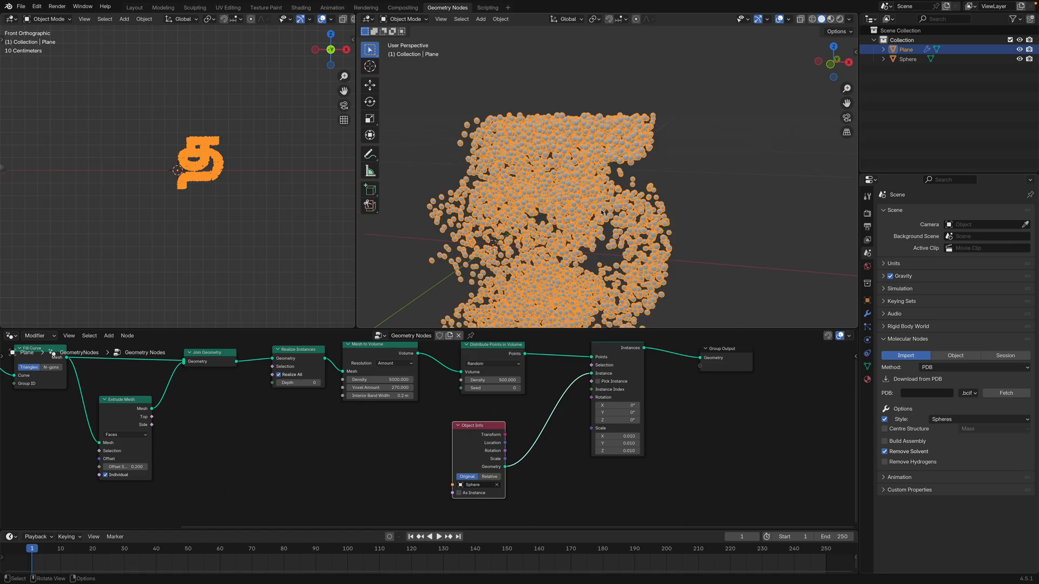
{"action": "scroll", "coordinate": [592, 215], "scroll_direction": "down", "scroll_amount": 3}
{"action": "middle_click_drag", "start_coordinate": [591, 215], "coordinate": [577, 199]}
{"action": "scroll", "coordinate": [577, 199], "scroll_direction": "up", "scroll_amount": 3}
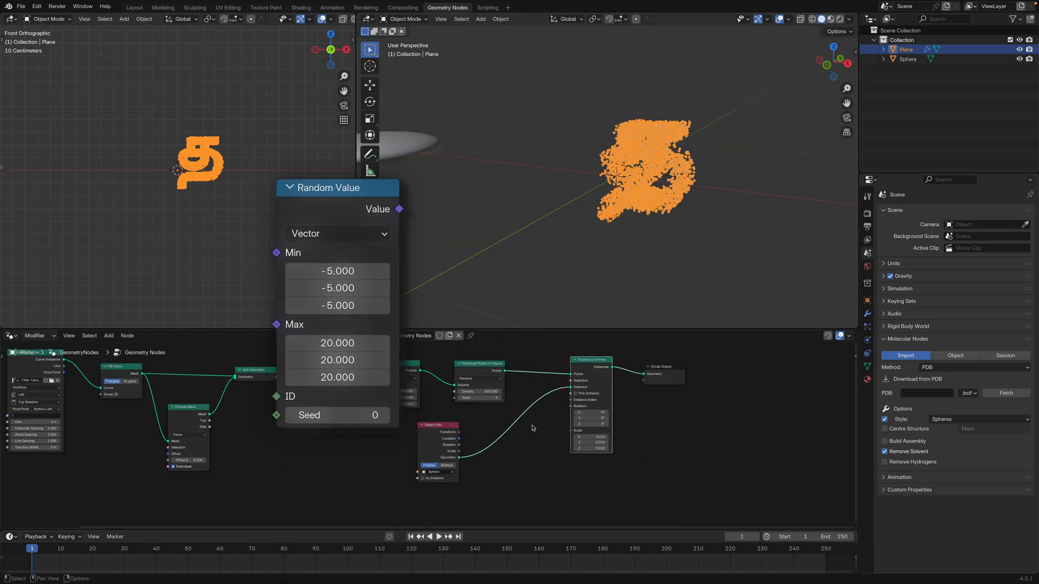
{"action": "key", "text": "shift+a"}
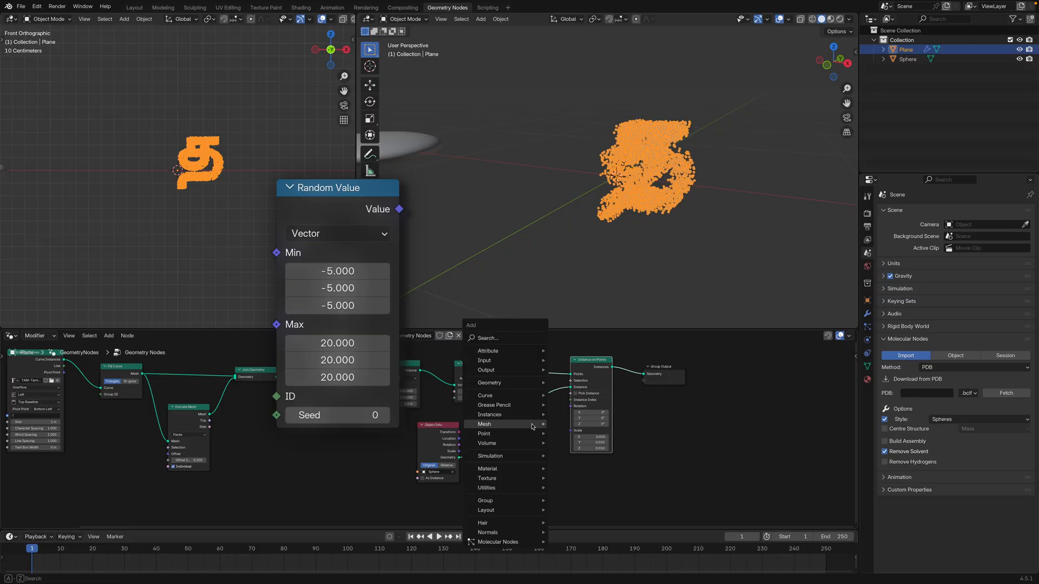
{"action": "type", "text": "rando"}
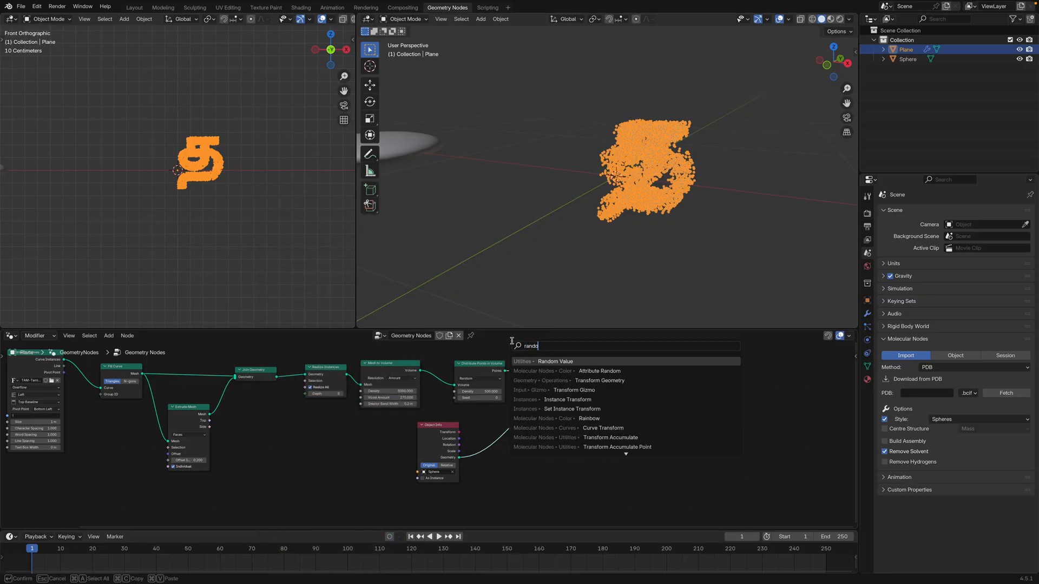
{"action": "left_click", "coordinate": [576, 366]}
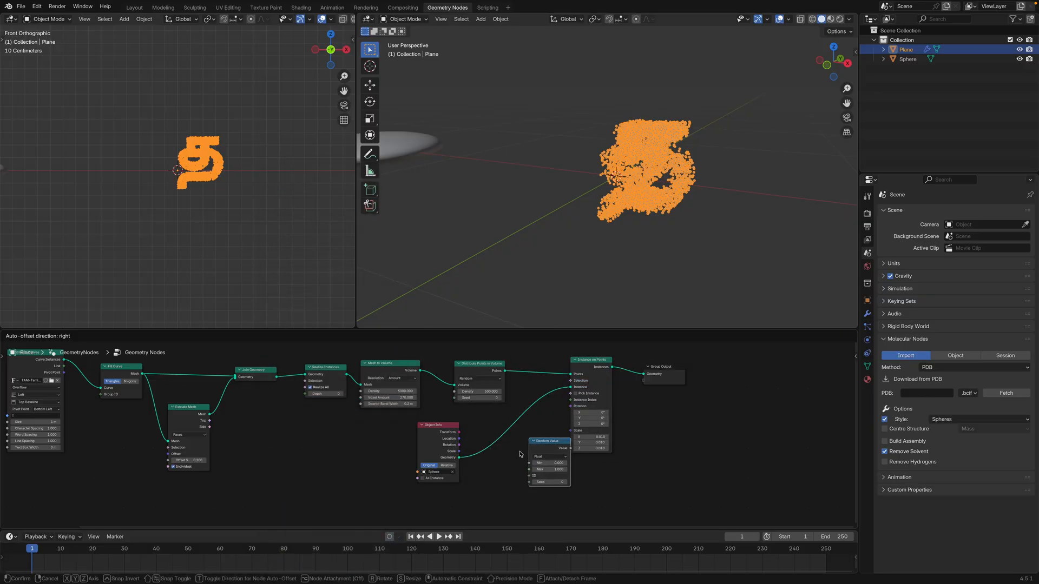
{"action": "left_click", "coordinate": [533, 475]}
{"action": "left_click_drag", "start_coordinate": [534, 475], "coordinate": [572, 410]}
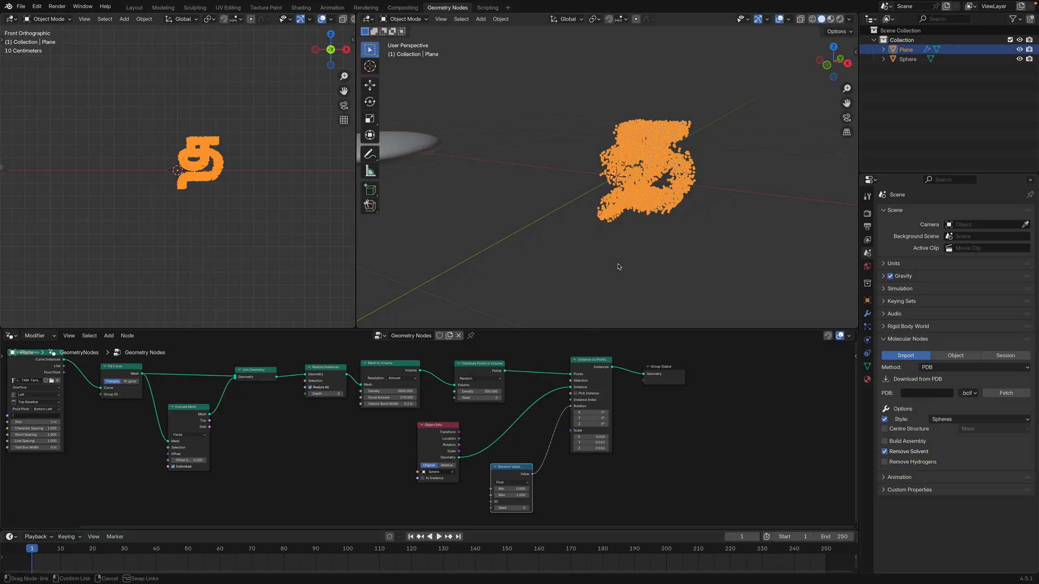
Deselect the letter and examine the rotation of its instances up close
{"action": "scroll", "coordinate": [644, 193], "scroll_direction": "up", "scroll_amount": 10}
{"action": "middle_click_drag", "start_coordinate": [663, 191], "coordinate": [645, 191]}
{"action": "scroll", "coordinate": [646, 191], "scroll_direction": "down", "scroll_amount": 8}
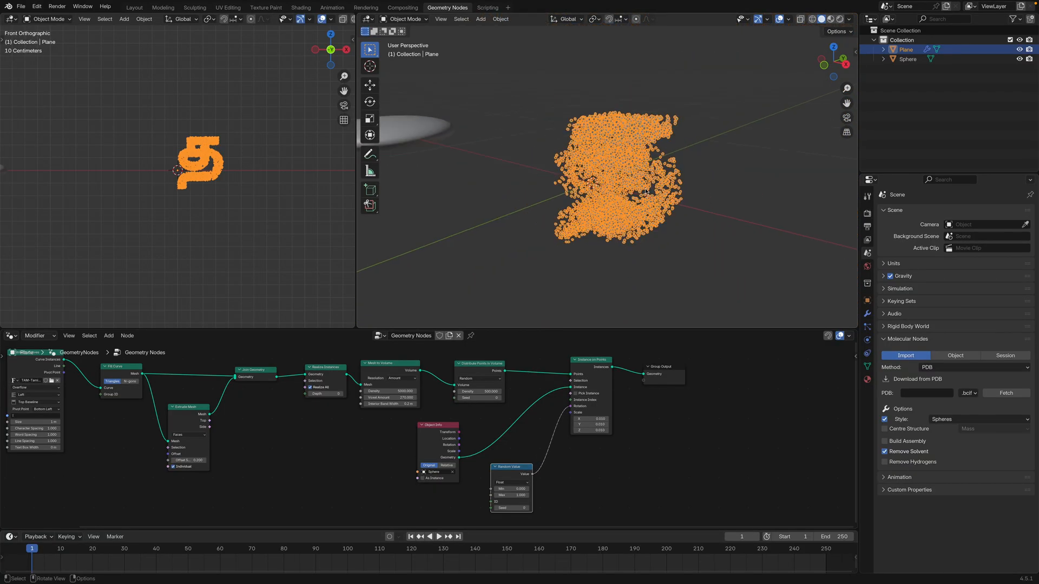
{"action": "left_click", "coordinate": [711, 147]}
{"action": "scroll", "coordinate": [691, 160], "scroll_direction": "up", "scroll_amount": 6}
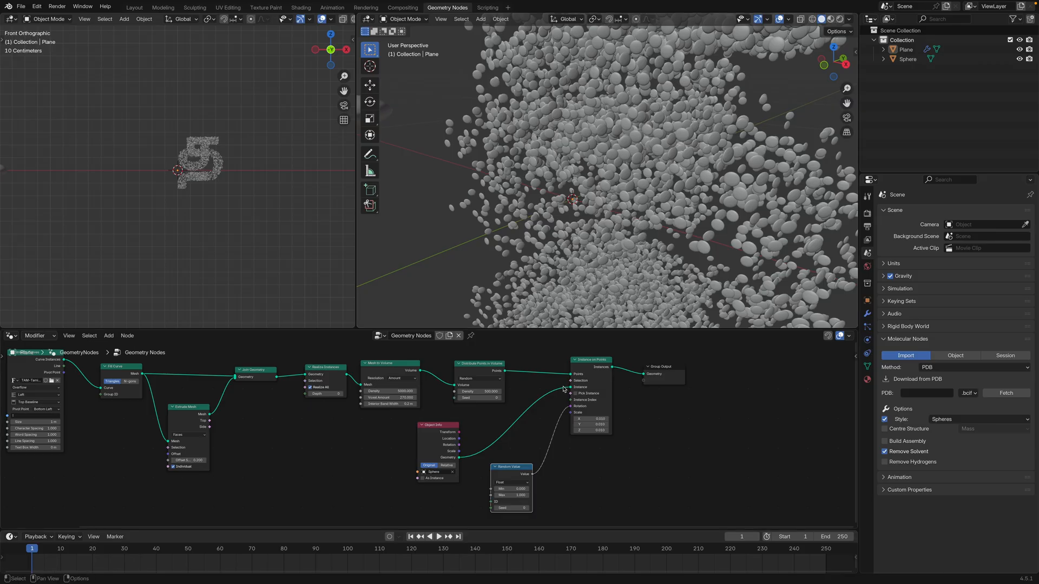
Disconnect Random Value from the Rotation input, reconnect it, and compare how the instances are oriented
{"action": "left_click_drag", "start_coordinate": [571, 406], "coordinate": [553, 415]}
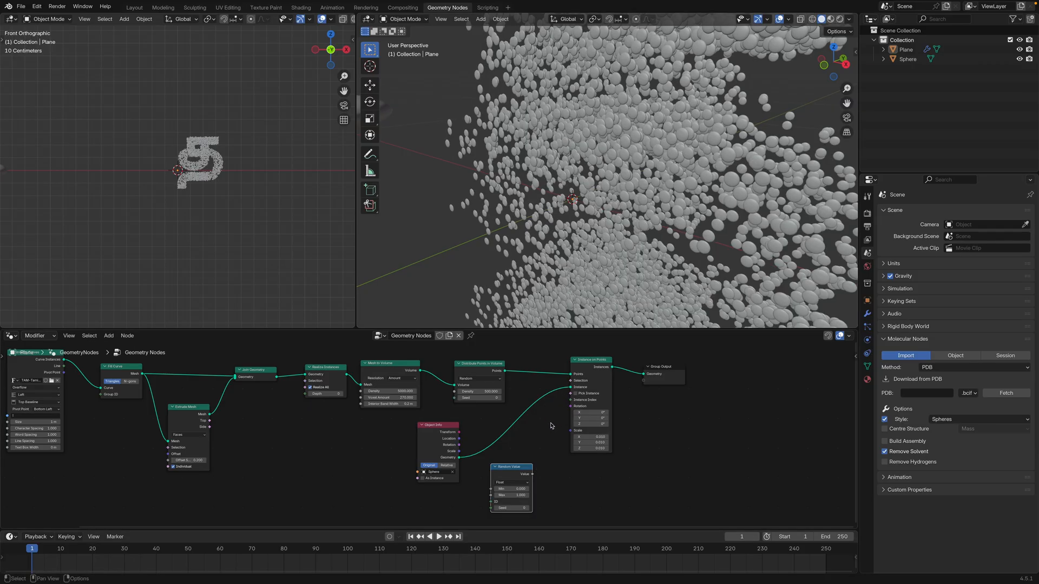
{"action": "left_click_drag", "start_coordinate": [533, 474], "coordinate": [568, 410]}
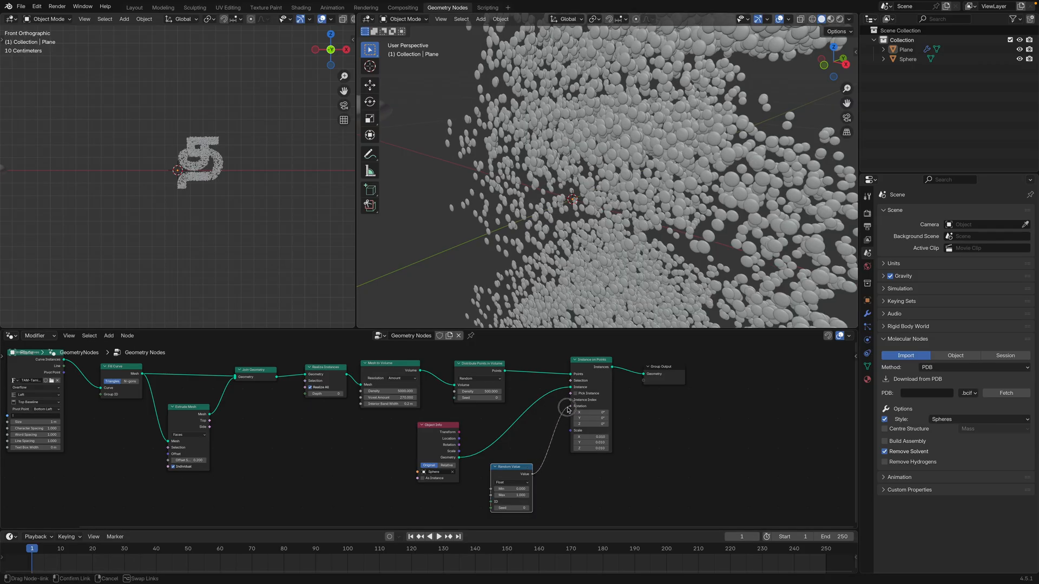
{"action": "scroll", "coordinate": [677, 243], "scroll_direction": "down", "scroll_amount": 7}
{"action": "mouse_move", "coordinate": [677, 243]}
{"action": "middle_mouse_down"}
{"action": "mouse_move", "coordinate": [618, 246]}
{"action": "mouse_move", "coordinate": [682, 246]}
{"action": "middle_mouse_up"}
{"action": "scroll", "coordinate": [694, 241], "scroll_direction": "up", "scroll_amount": 4}
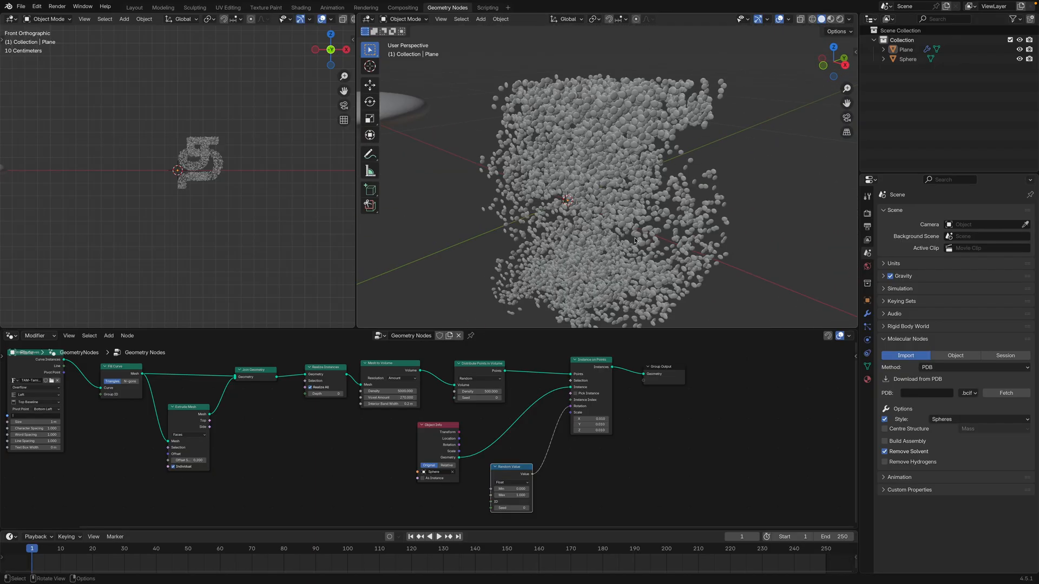
{"action": "middle_click_drag", "start_coordinate": [524, 450], "coordinate": [524, 430]}
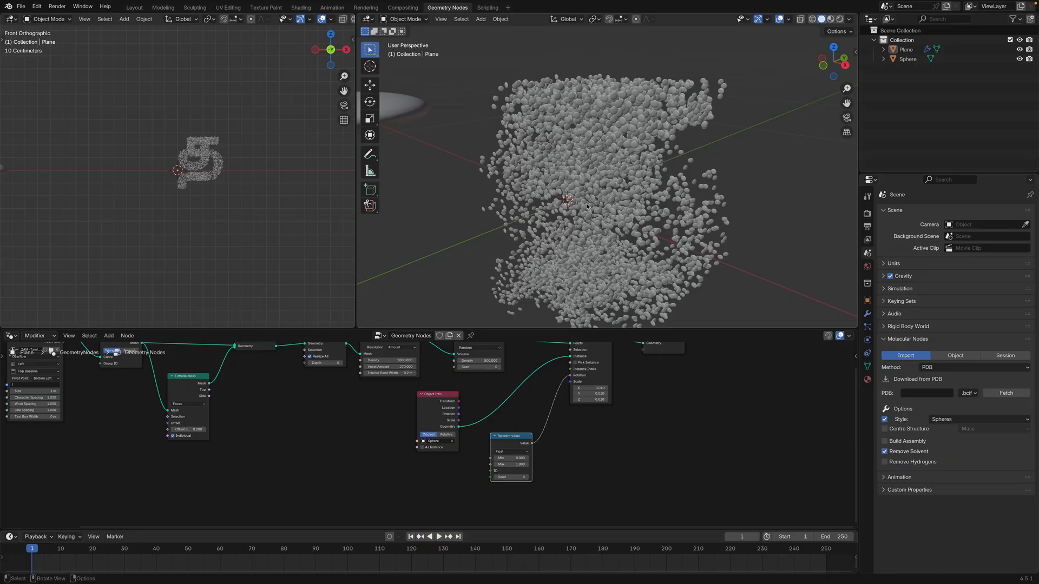
Change the Random Value node's data type to Vector and reconnect its Value to the Rotation input of Instance on Points
{"action": "mouse_move", "coordinate": [509, 458]}
{"action": "left_mouse_down"}
{"action": "mouse_move", "coordinate": [552, 457]}
{"action": "mouse_move", "coordinate": [511, 465]}
{"action": "mouse_move", "coordinate": [541, 464]}
{"action": "mouse_move", "coordinate": [509, 462]}
{"action": "mouse_move", "coordinate": [512, 443]}
{"action": "left_mouse_up"}
{"action": "left_click", "coordinate": [514, 444]}
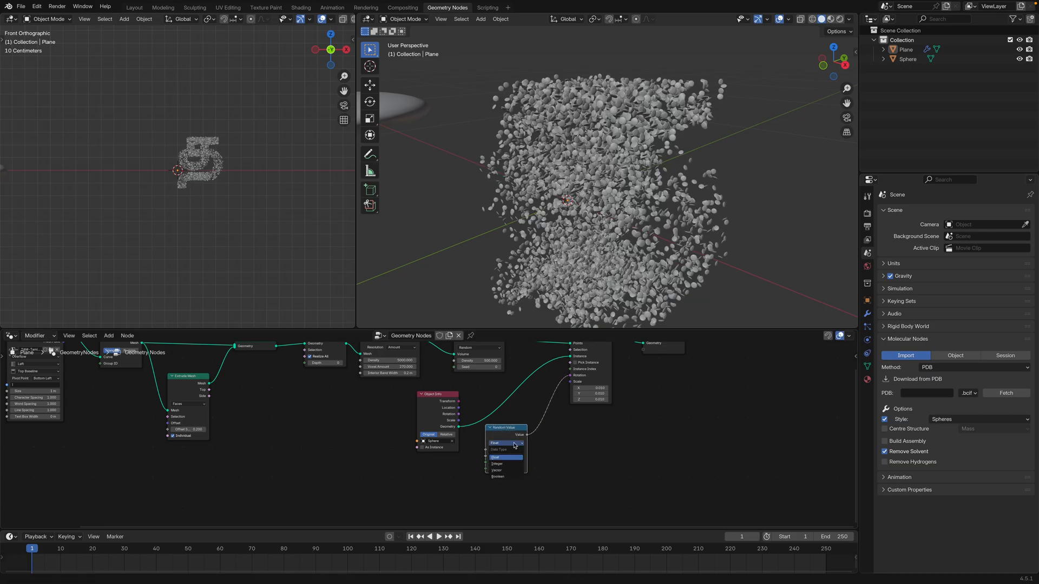
{"action": "left_click", "coordinate": [505, 470]}
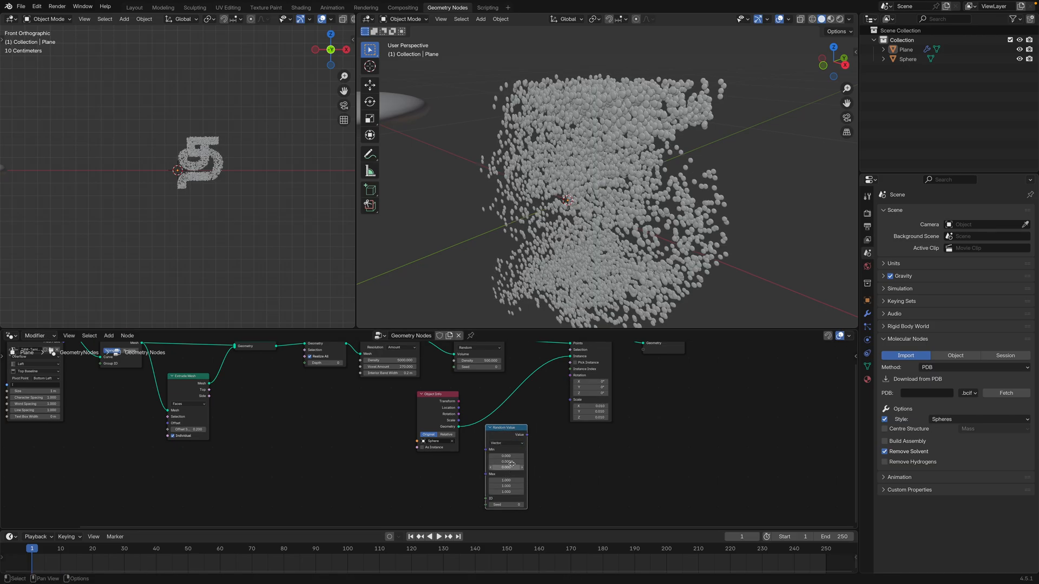
{"action": "mouse_move", "coordinate": [528, 437]}
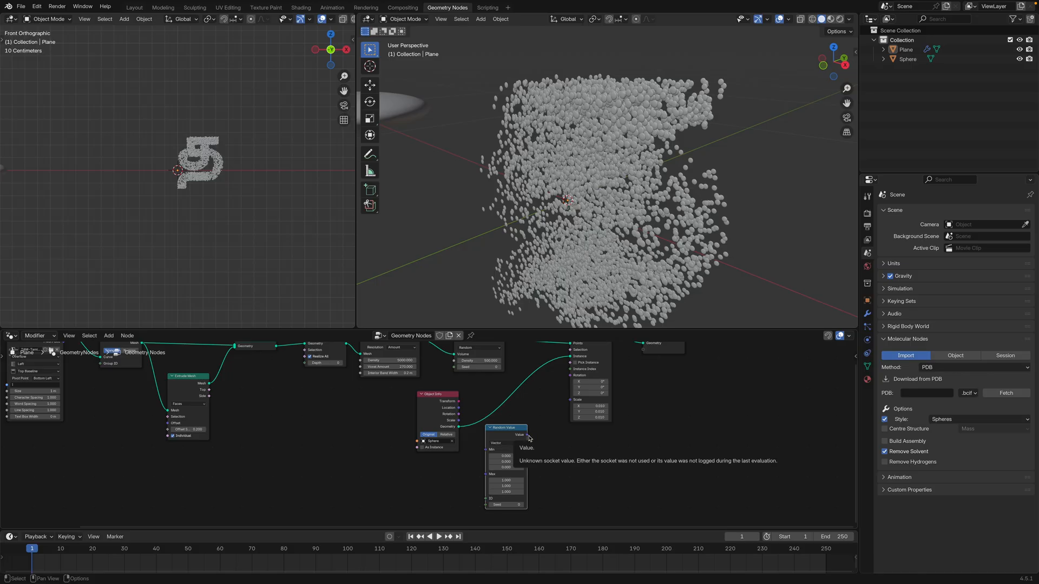
{"action": "left_click_drag", "start_coordinate": [528, 436], "coordinate": [570, 375]}
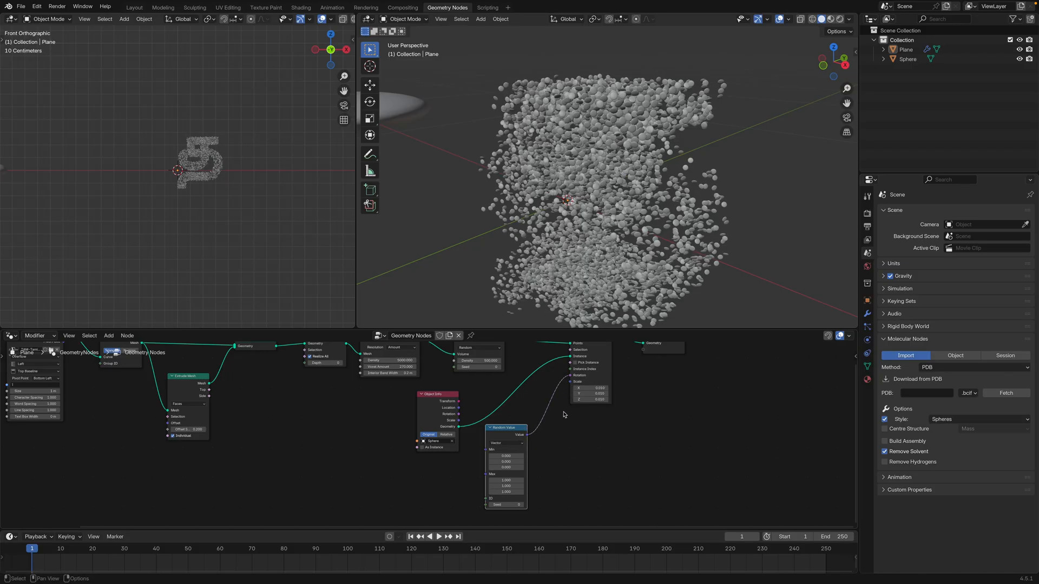
Set the Random Value vector's three Min components to -5 and its three Max components to 20
{"action": "scroll", "coordinate": [530, 454], "scroll_direction": "down", "scroll_amount": 2}
{"action": "left_click", "coordinate": [524, 437]}
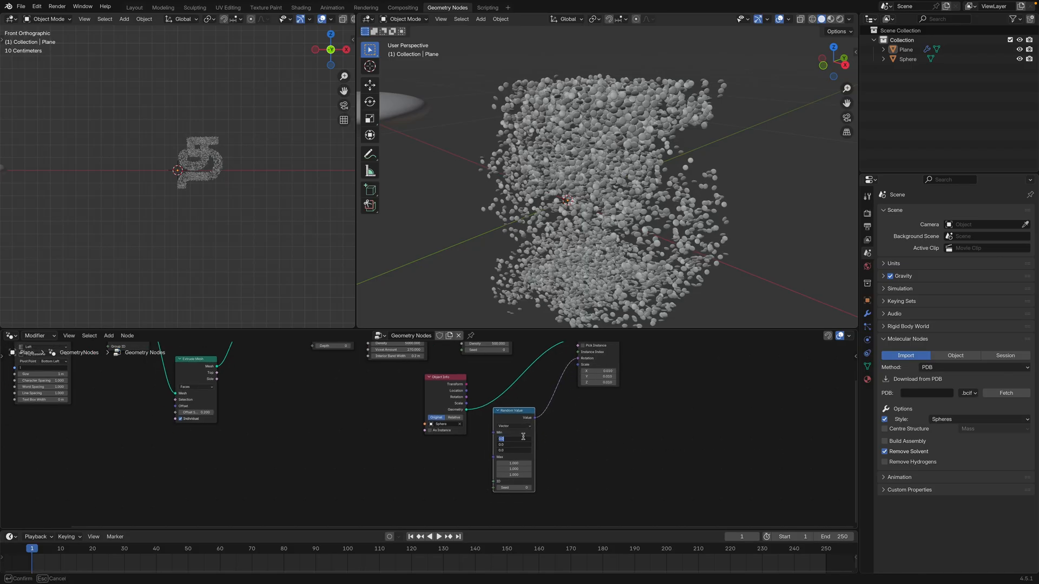
{"action": "type", "text": "-5"}
{"action": "key", "text": "Return"}
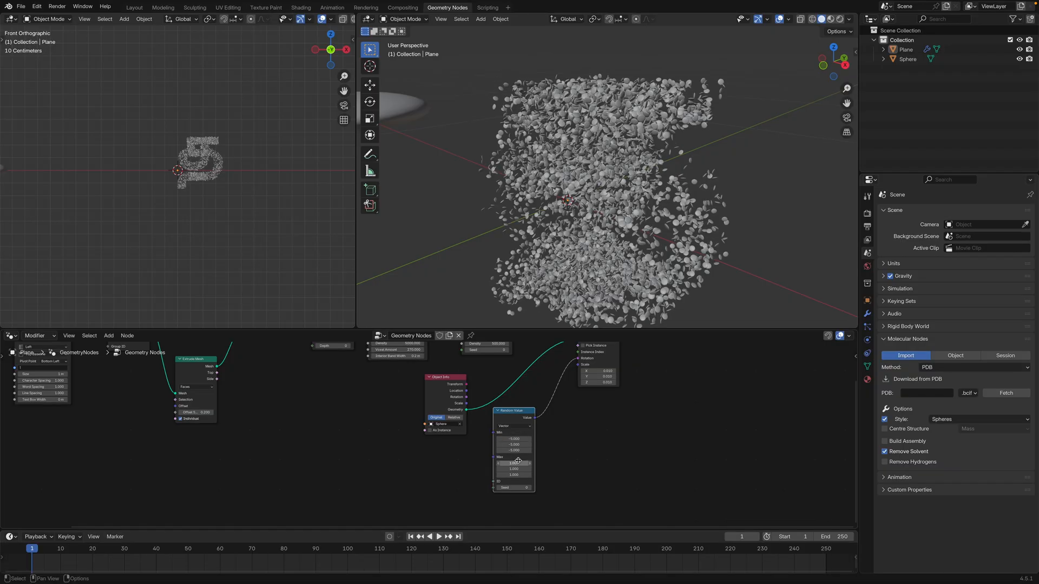
{"action": "left_click_drag", "start_coordinate": [518, 463], "coordinate": [518, 475]}
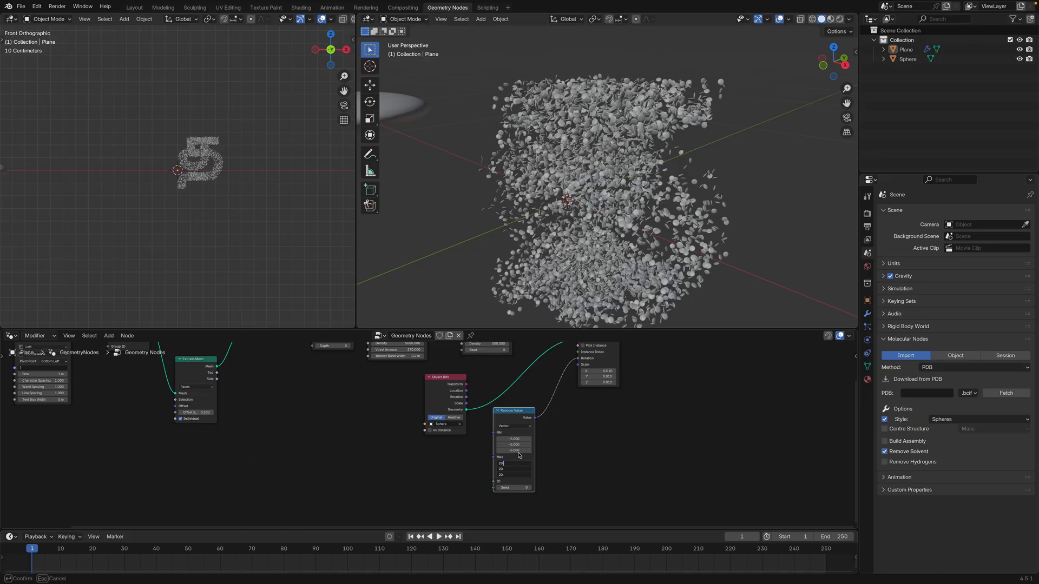
{"action": "type", "text": "20"}
{"action": "key", "text": "Return"}
Examine how the flattened spheres are rotated within the letter, from a distance and up close
{"action": "middle_click_drag", "start_coordinate": [617, 241], "coordinate": [585, 205]}
{"action": "scroll", "coordinate": [622, 204], "scroll_direction": "down", "scroll_amount": 5}
{"action": "scroll", "coordinate": [595, 373], "scroll_direction": "down", "scroll_amount": 4}
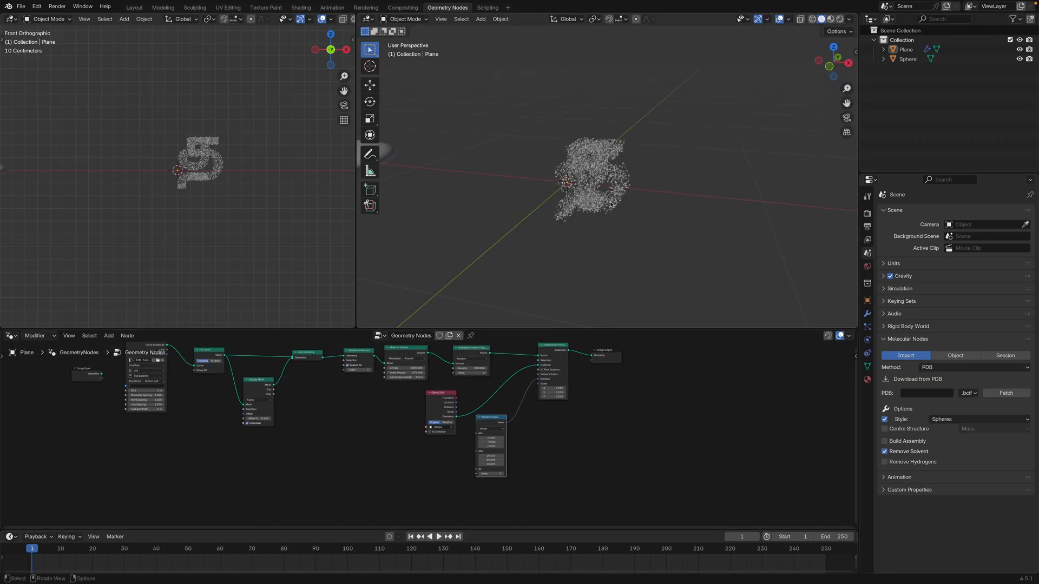
{"action": "scroll", "coordinate": [611, 205], "scroll_direction": "up", "scroll_amount": 10}
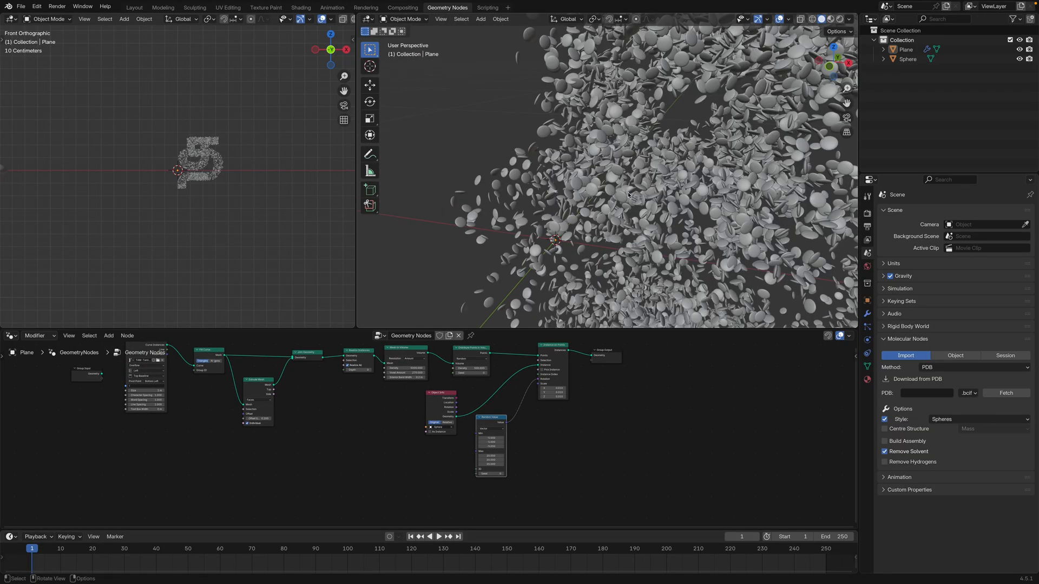
{"action": "scroll", "coordinate": [611, 198], "scroll_direction": "up", "scroll_amount": 5}
{"action": "scroll", "coordinate": [626, 162], "scroll_direction": "down", "scroll_amount": 3}
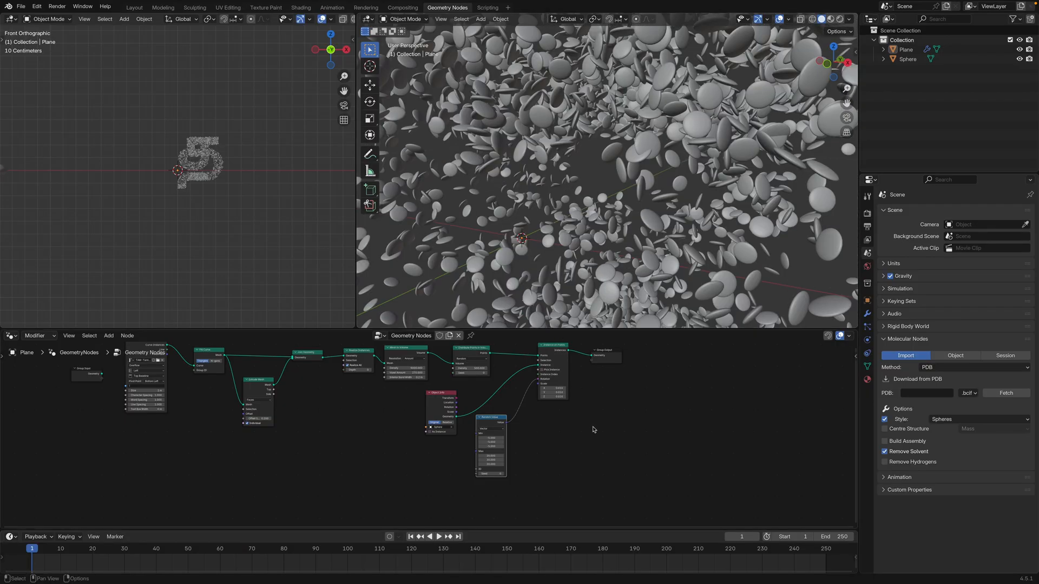
Spread out the Random Value, Object Info, Instance on Points and Group Output nodes to make room after Distribute Points in Volume
{"action": "scroll", "coordinate": [589, 426], "scroll_direction": "down", "scroll_amount": 2}
{"action": "left_click_drag", "start_coordinate": [483, 428], "coordinate": [487, 453]}
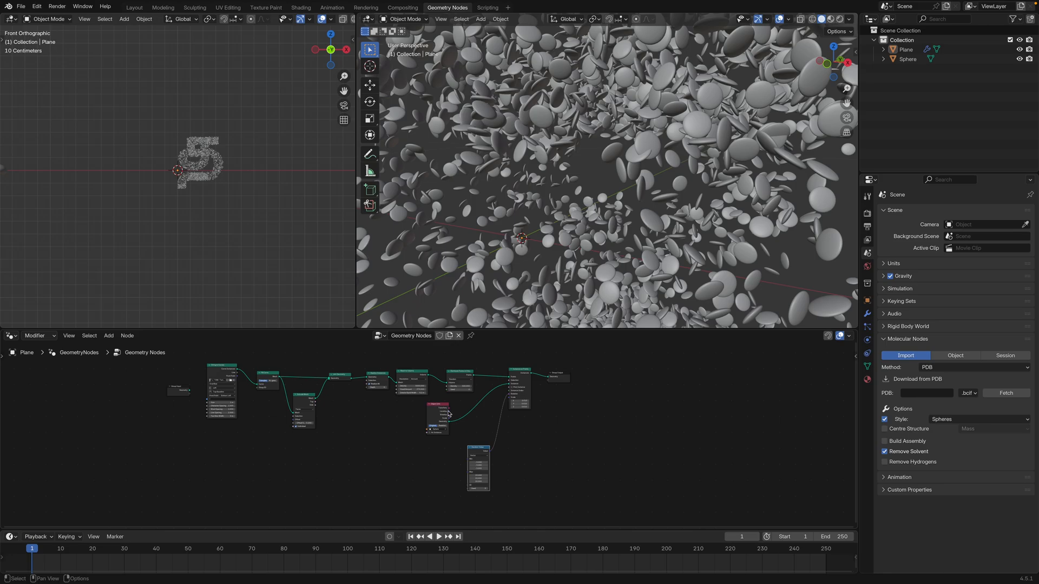
{"action": "left_click_drag", "start_coordinate": [447, 410], "coordinate": [421, 427]}
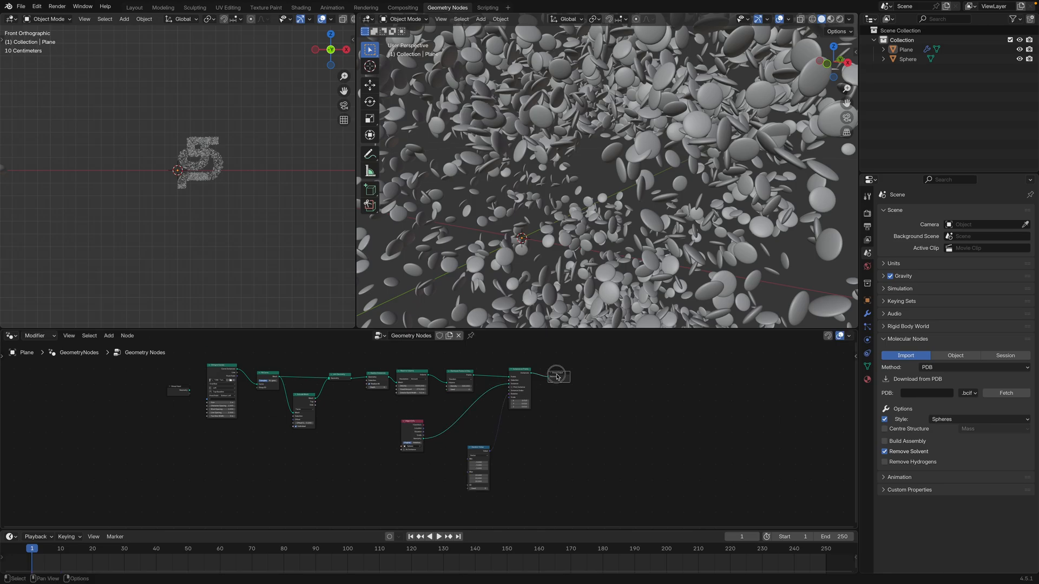
{"action": "left_click_drag", "start_coordinate": [554, 378], "coordinate": [600, 382]}
{"action": "left_click_drag", "start_coordinate": [520, 371], "coordinate": [540, 371]}
{"action": "left_click_drag", "start_coordinate": [457, 376], "coordinate": [452, 376]}
{"action": "scroll", "coordinate": [547, 260], "scroll_direction": "down", "scroll_amount": 5}
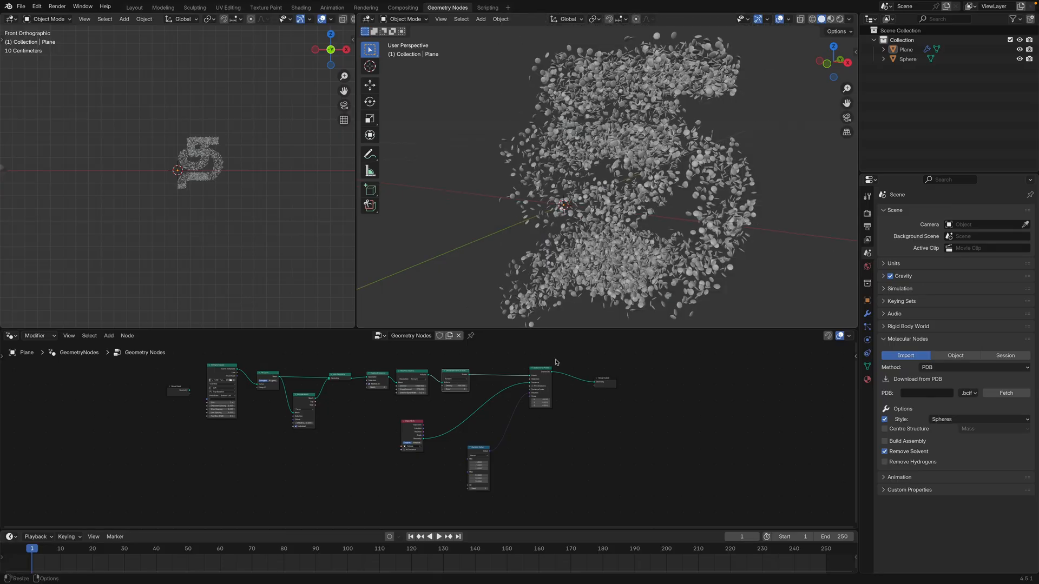
{"action": "left_click_drag", "start_coordinate": [502, 383], "coordinate": [517, 383]}
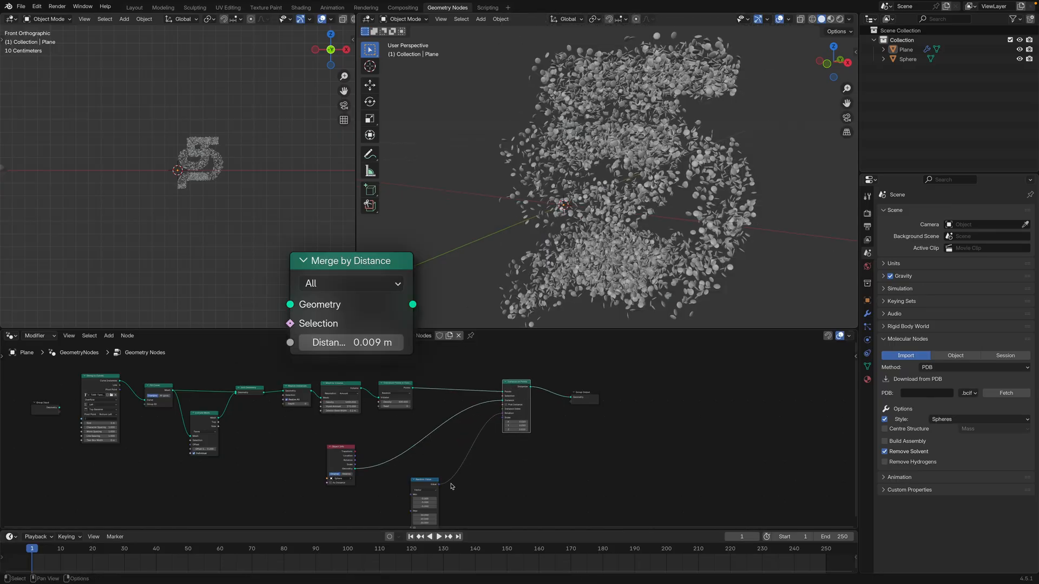
{"action": "left_click_drag", "start_coordinate": [427, 481], "coordinate": [467, 482]}
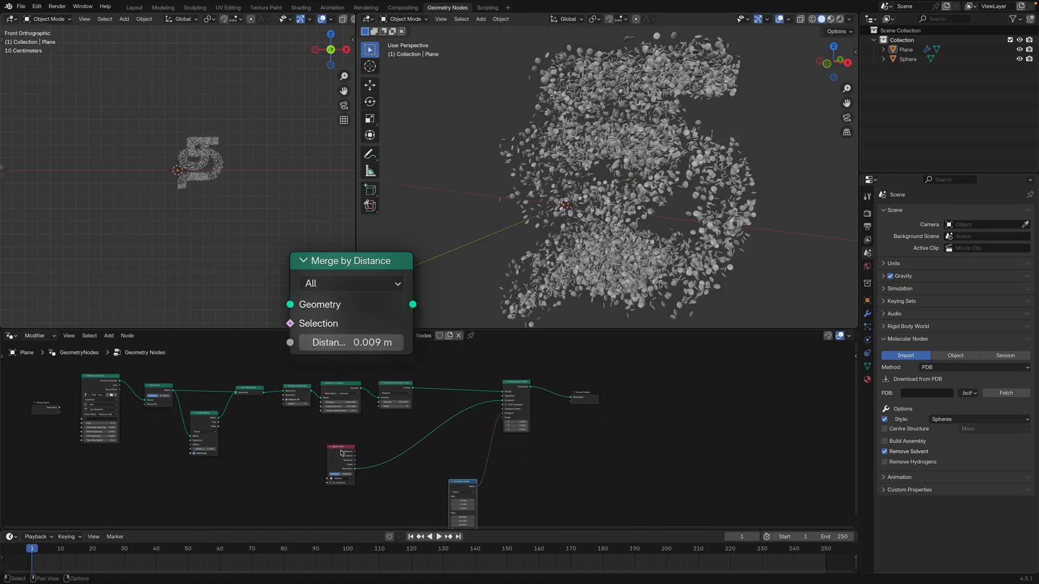
{"action": "left_click_drag", "start_coordinate": [341, 453], "coordinate": [360, 464]}
{"action": "left_click_drag", "start_coordinate": [517, 382], "coordinate": [526, 378]}
{"action": "left_click_drag", "start_coordinate": [584, 394], "coordinate": [626, 394]}
{"action": "left_click_drag", "start_coordinate": [533, 381], "coordinate": [574, 381]}
Insert a Merge by Distance node on the link between Distribute Points in Volume and Instance on Points
{"action": "scroll", "coordinate": [475, 401], "scroll_direction": "up", "scroll_amount": 3}
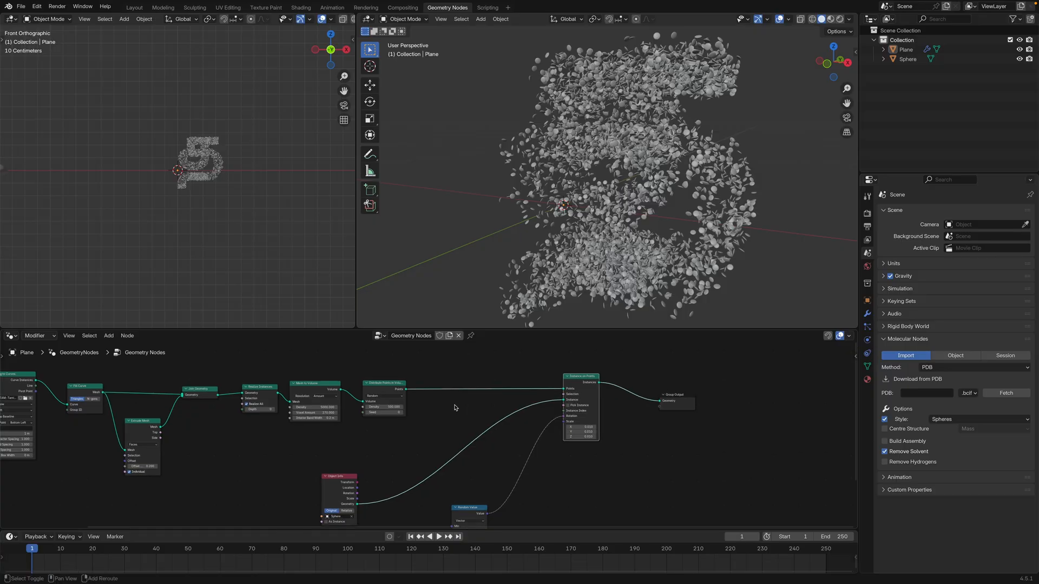
{"action": "key", "text": "shift+a"}
{"action": "type", "text": "m"}
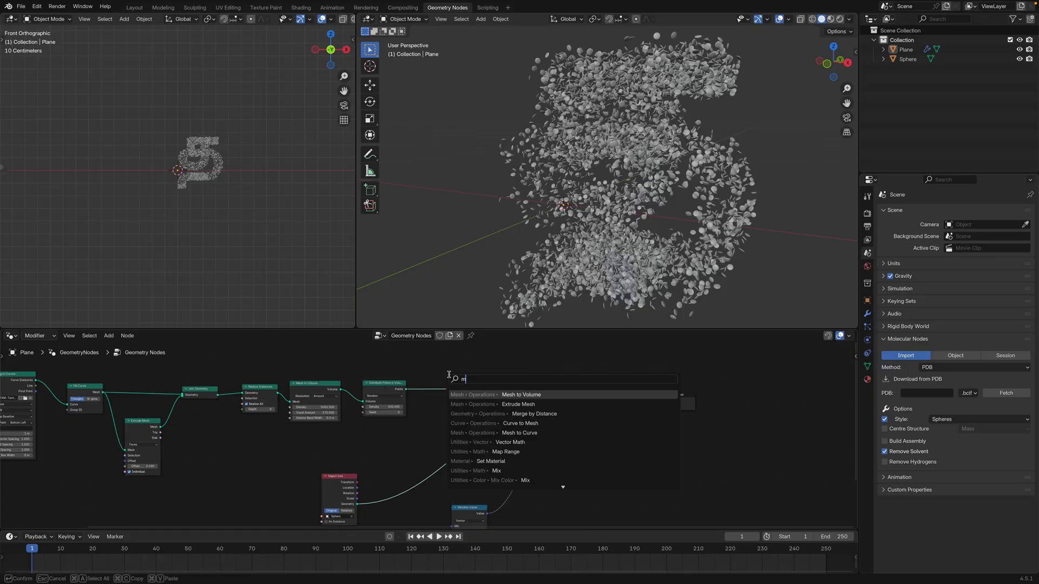
{"action": "type", "text": "erge"}
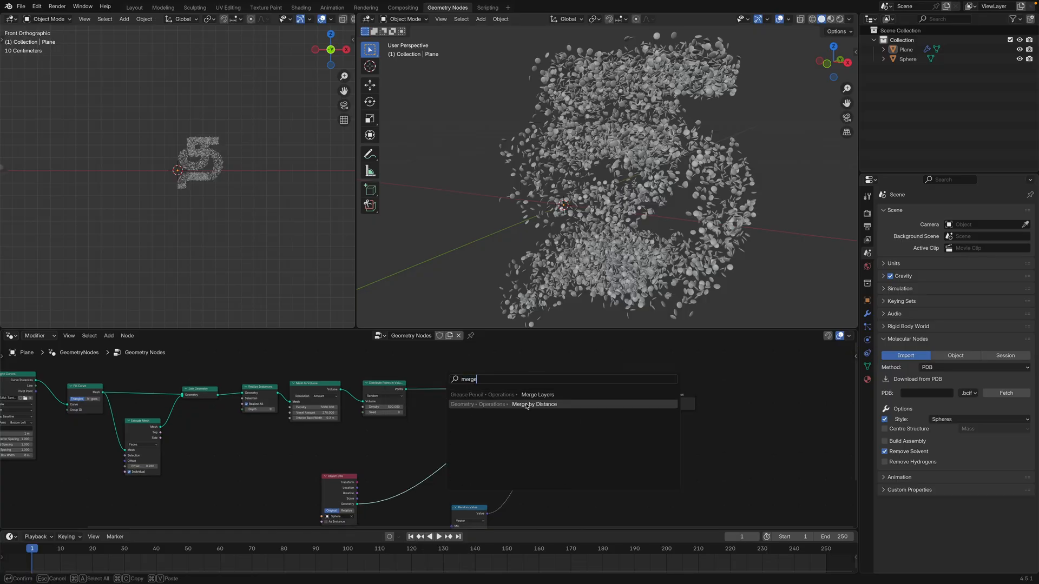
{"action": "left_click", "coordinate": [527, 404]}
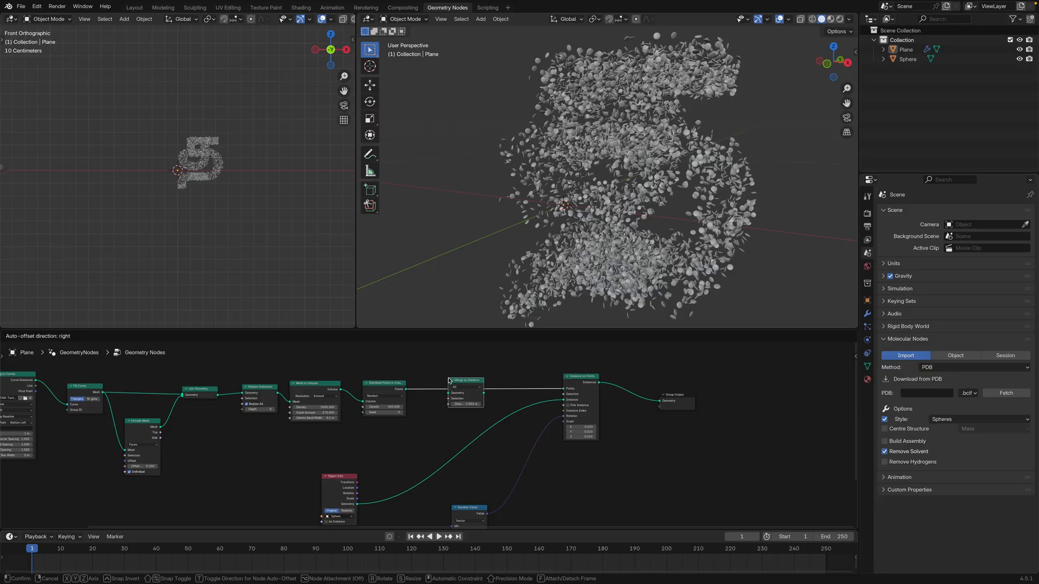
{"action": "left_click", "coordinate": [448, 381]}
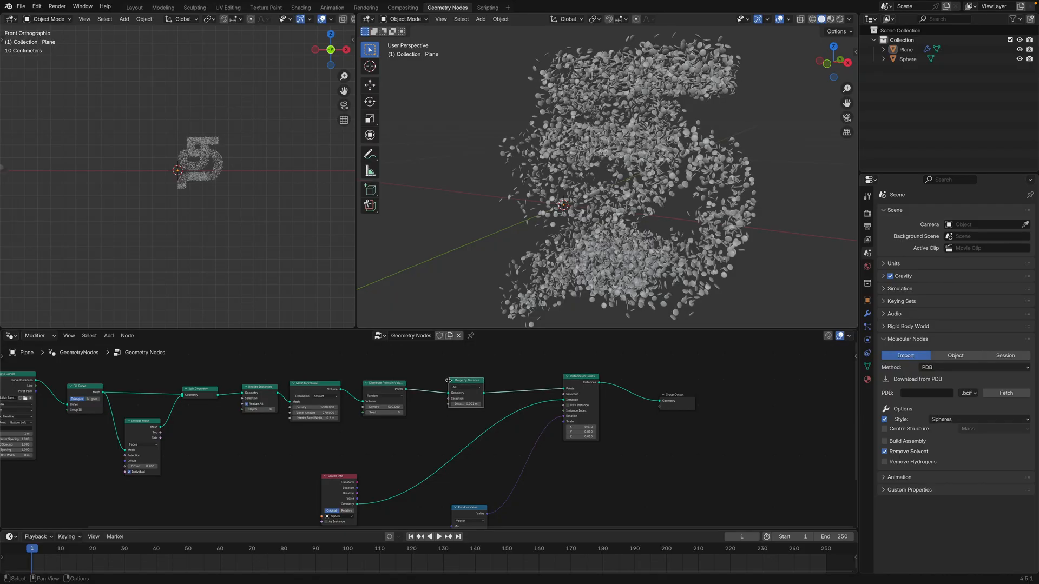
Examine the spacing and overlaps of the merged instances in the letter from several angles
{"action": "scroll", "coordinate": [558, 231], "scroll_direction": "up", "scroll_amount": 5}
{"action": "scroll", "coordinate": [558, 232], "scroll_direction": "up", "scroll_amount": 2}
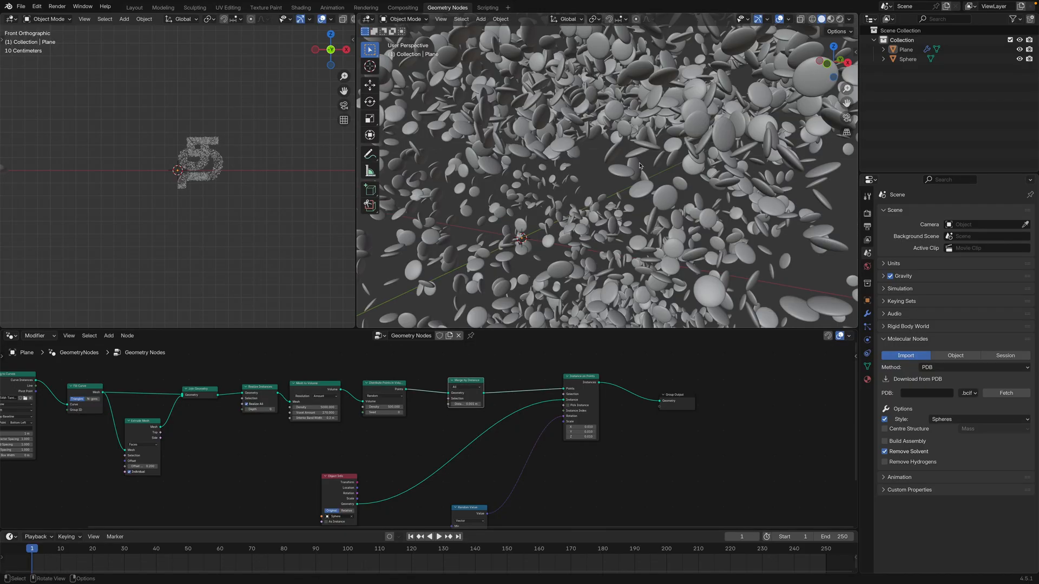
{"action": "middle_click_drag", "start_coordinate": [558, 199], "coordinate": [500, 235]}
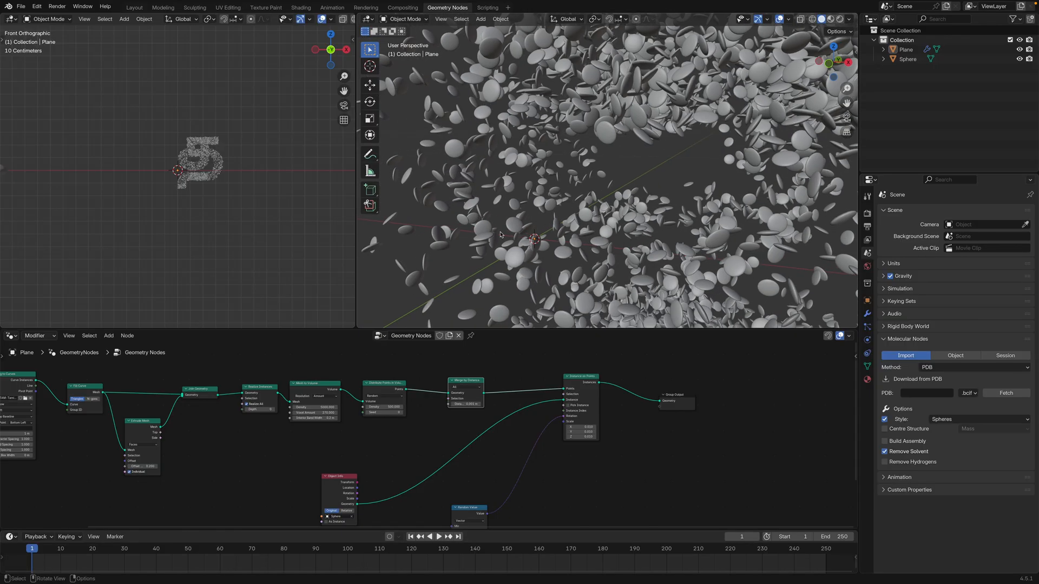
{"action": "middle_click_drag", "start_coordinate": [621, 143], "coordinate": [593, 152]}
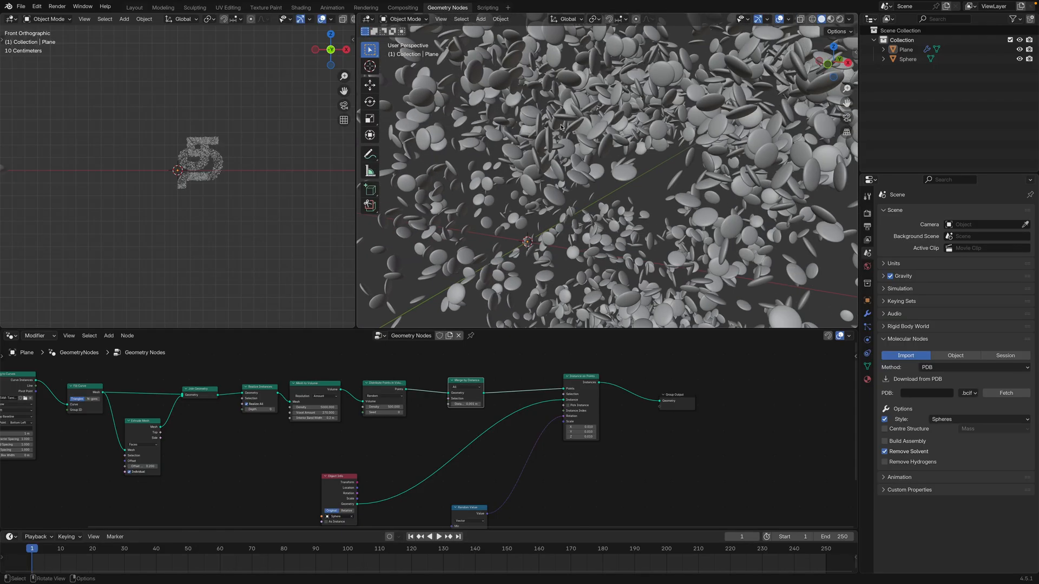
{"action": "scroll", "coordinate": [655, 170], "scroll_direction": "down", "scroll_amount": 4}
{"action": "middle_click_drag", "start_coordinate": [656, 171], "coordinate": [601, 192], "text": "shift"}
{"action": "scroll", "coordinate": [638, 190], "scroll_direction": "down", "scroll_amount": 5}
Set the Merge by Distance node's Distance to 0.02 m and inspect the density of instances in the letter
{"action": "scroll", "coordinate": [601, 192], "scroll_direction": "up", "scroll_amount": 3}
{"action": "scroll", "coordinate": [600, 193], "scroll_direction": "up", "scroll_amount": 2}
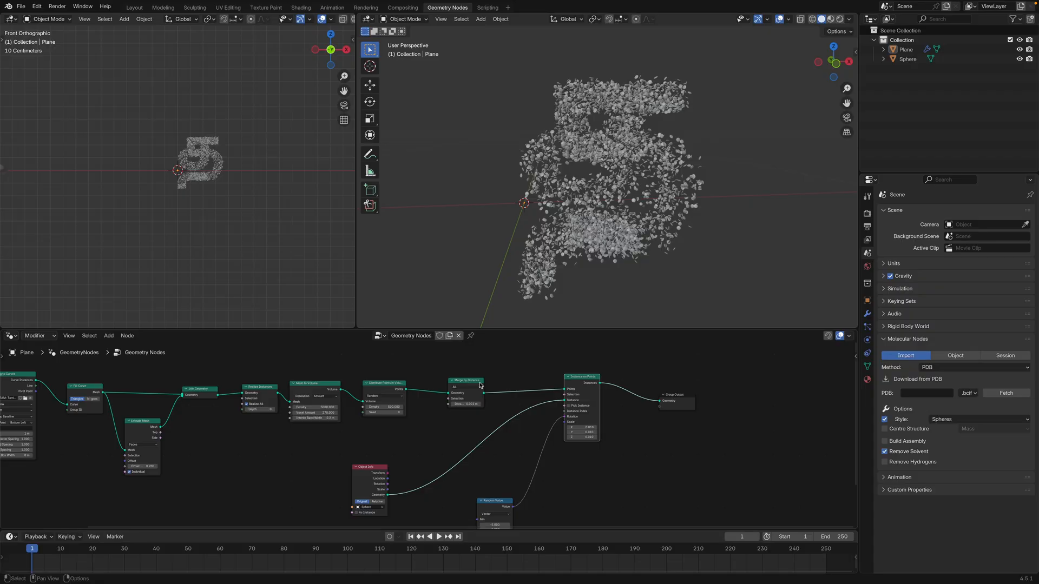
{"action": "scroll", "coordinate": [483, 386], "scroll_direction": "up", "scroll_amount": 3}
{"action": "scroll", "coordinate": [512, 380], "scroll_direction": "up", "scroll_amount": 1}
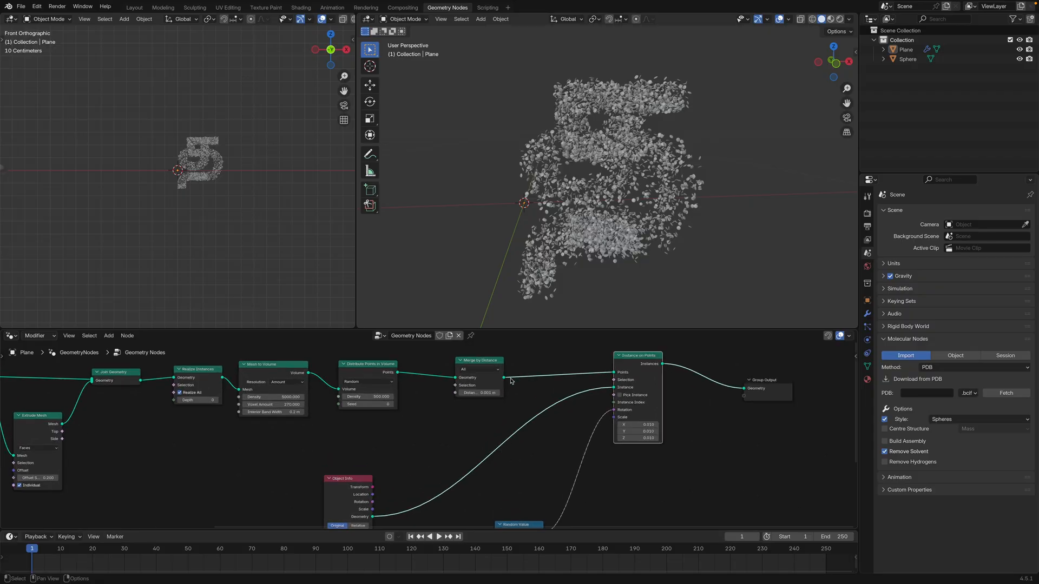
{"action": "left_click", "coordinate": [484, 393]}
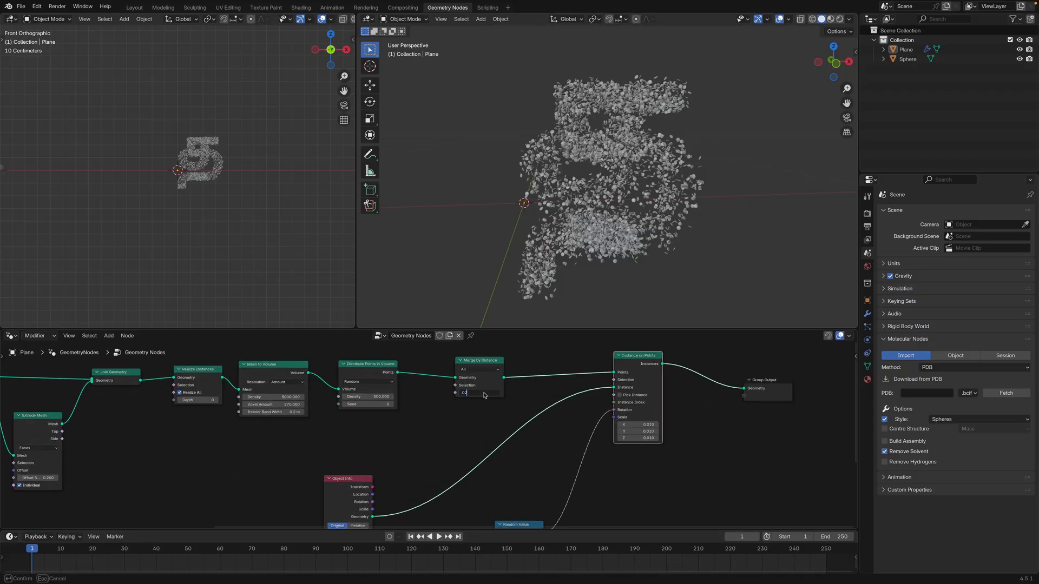
{"action": "type", "text": ".02"}
{"action": "key", "text": "Return"}
{"action": "scroll", "coordinate": [530, 217], "scroll_direction": "up", "scroll_amount": 5}
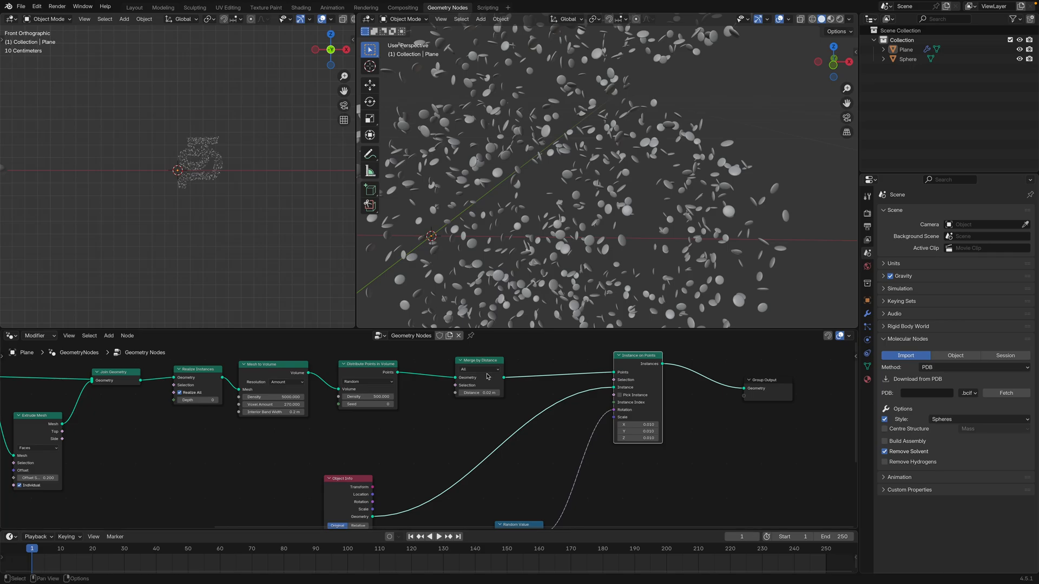
{"action": "scroll", "coordinate": [593, 221], "scroll_direction": "down", "scroll_amount": 4}
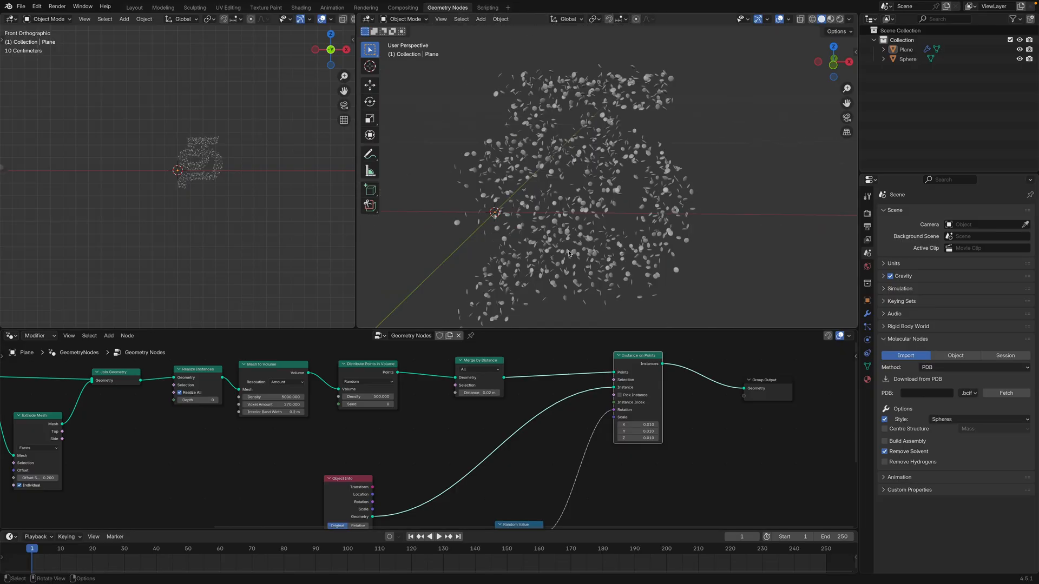
{"action": "scroll", "coordinate": [593, 221], "scroll_direction": "up", "scroll_amount": 6}
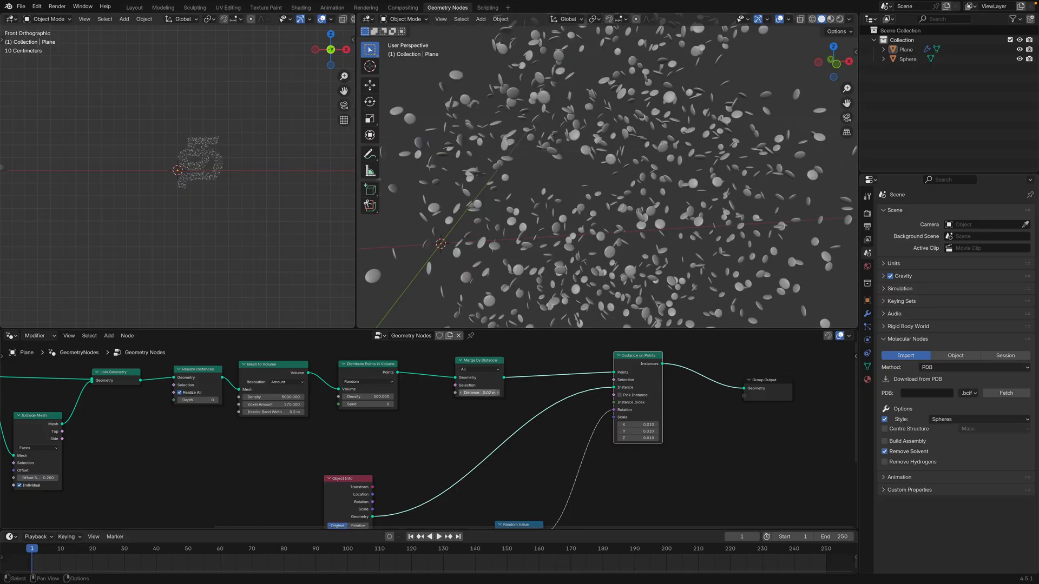
Set the Merge by Distance node's Distance to 0.008 m
{"action": "left_click", "coordinate": [485, 393]}
{"action": "key", "text": "Return"}
{"action": "scroll", "coordinate": [619, 212], "scroll_direction": "down", "scroll_amount": 3}
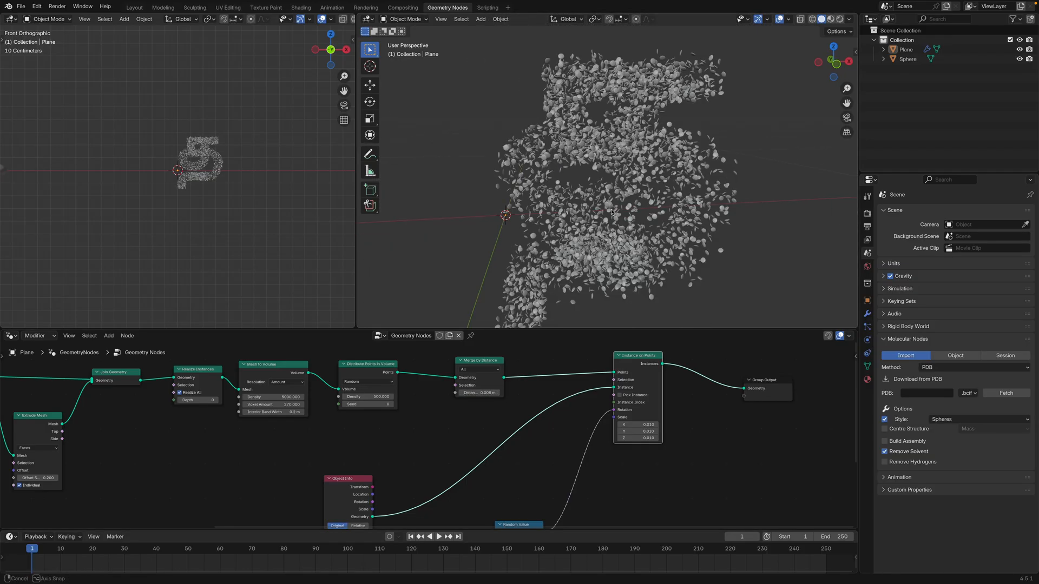
Examine the letter's shape and instance spacing from several angles and distances
{"action": "middle_click_drag", "start_coordinate": [619, 212], "coordinate": [588, 218]}
{"action": "scroll", "coordinate": [588, 217], "scroll_direction": "down", "scroll_amount": 2}
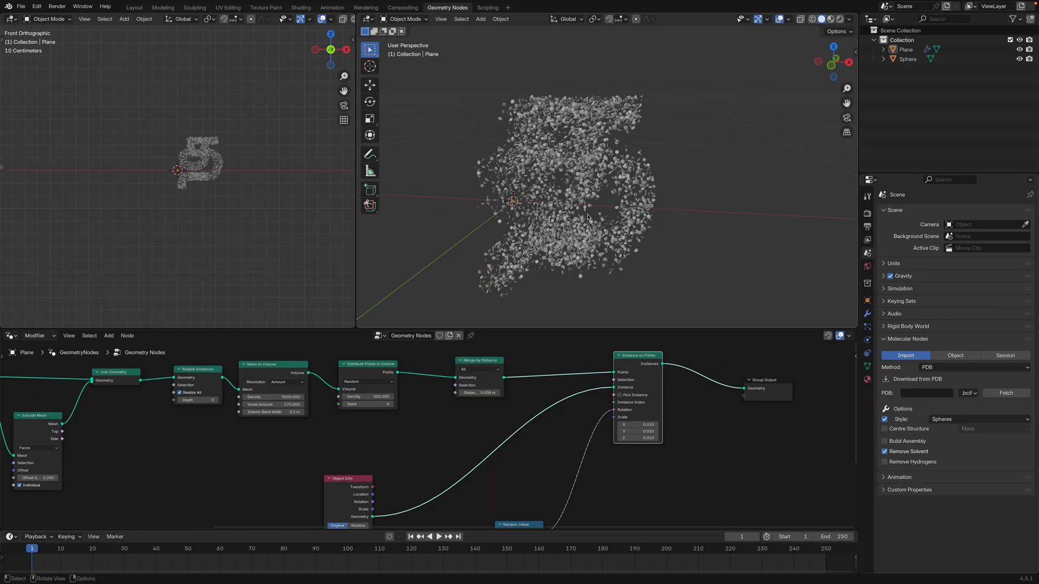
{"action": "scroll", "coordinate": [588, 211], "scroll_direction": "up", "scroll_amount": 5}
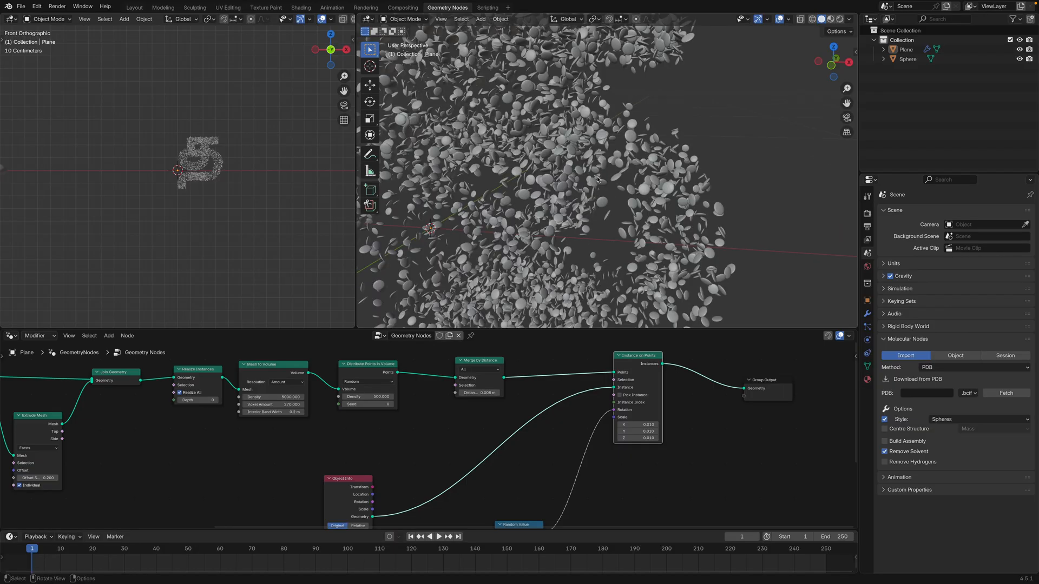
{"action": "scroll", "coordinate": [591, 199], "scroll_direction": "down", "scroll_amount": 3}
{"action": "mouse_move", "coordinate": [592, 199]}
{"action": "middle_mouse_down"}
{"action": "mouse_move", "coordinate": [578, 187]}
{"action": "mouse_move", "coordinate": [630, 195]}
{"action": "mouse_move", "coordinate": [598, 209]}
{"action": "middle_mouse_up"}
{"action": "scroll", "coordinate": [630, 196], "scroll_direction": "down", "scroll_amount": 2}
{"action": "scroll", "coordinate": [606, 200], "scroll_direction": "down", "scroll_amount": 2}
{"action": "scroll", "coordinate": [597, 209], "scroll_direction": "up", "scroll_amount": 2}
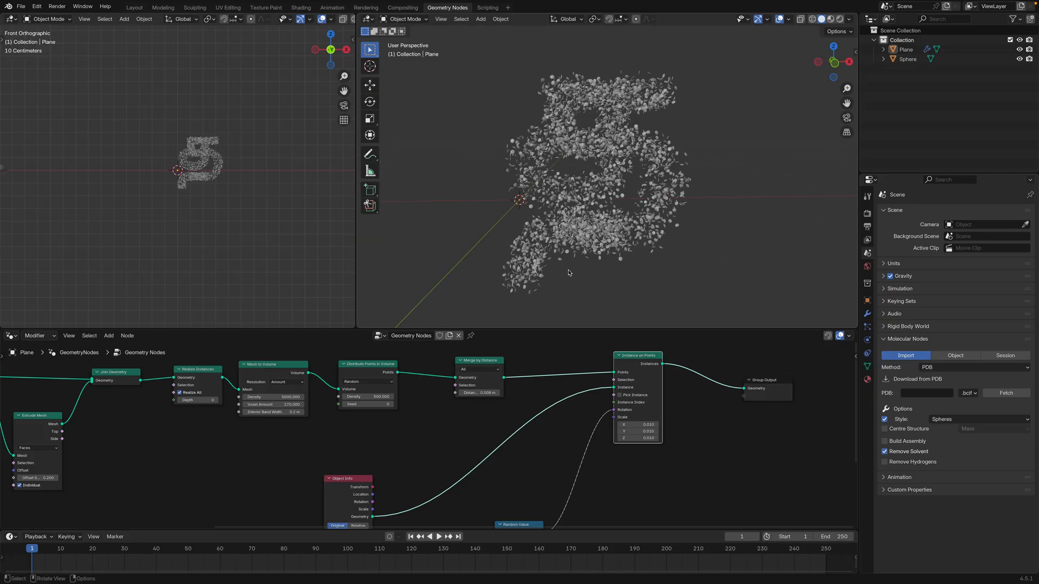
Set the Distribute Points in Volume node's Density to 5000
{"action": "scroll", "coordinate": [486, 433], "scroll_direction": "down", "scroll_amount": 2}
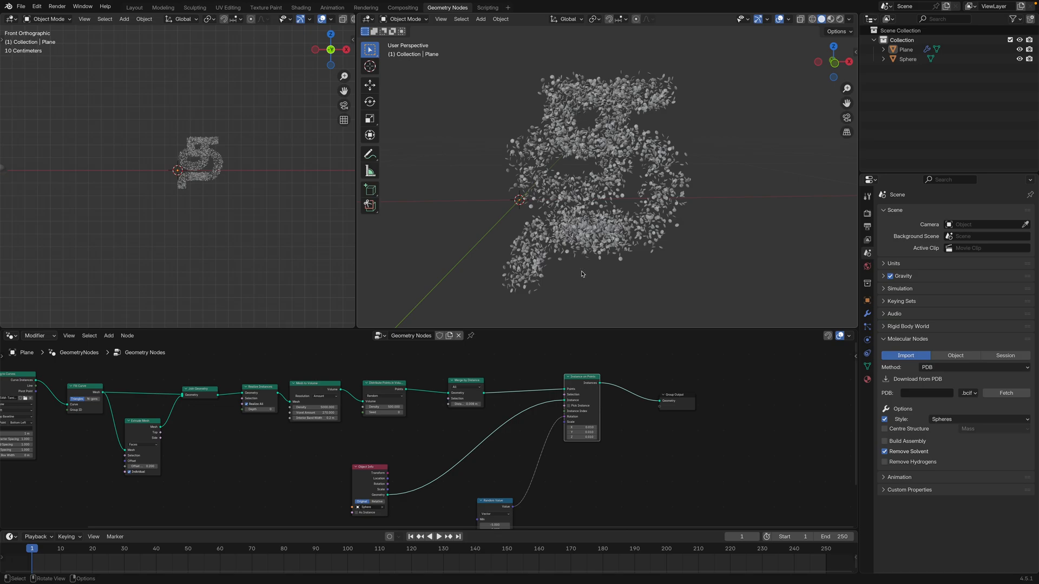
{"action": "left_click", "coordinate": [390, 407]}
{"action": "key", "text": "Return"}
{"action": "scroll", "coordinate": [417, 409], "scroll_direction": "up", "scroll_amount": 7}
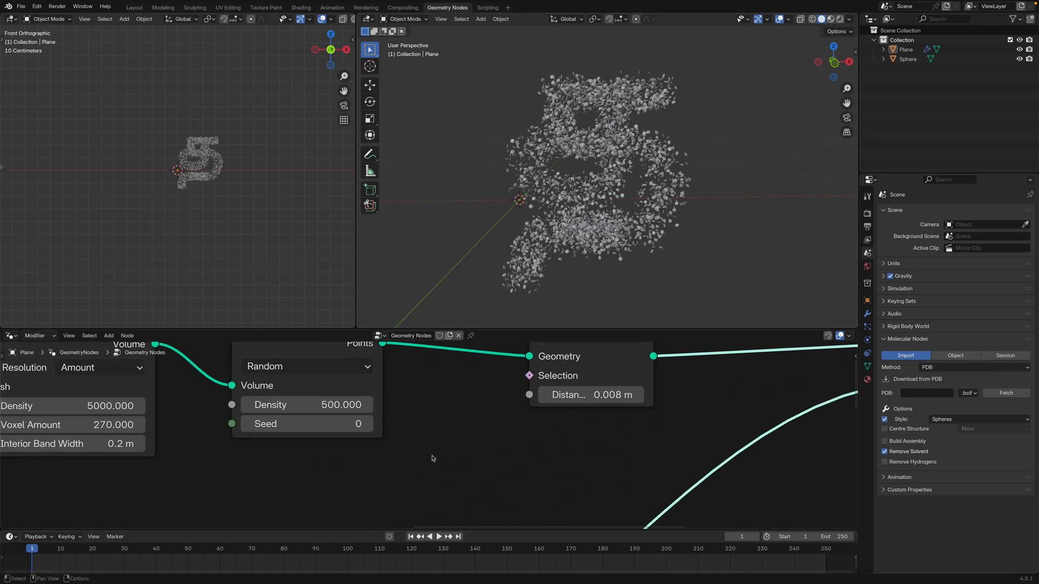
{"action": "scroll", "coordinate": [432, 458], "scroll_direction": "down", "scroll_amount": 4}
{"action": "middle_click_drag", "start_coordinate": [437, 448], "coordinate": [457, 469]}
{"action": "left_click", "coordinate": [366, 439]}
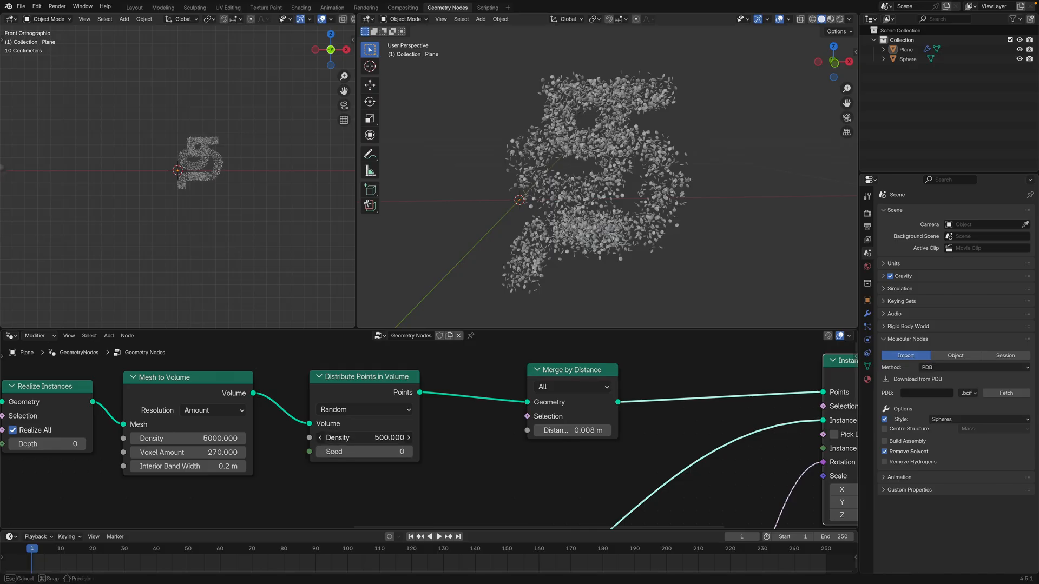
{"action": "type", "text": "5"}
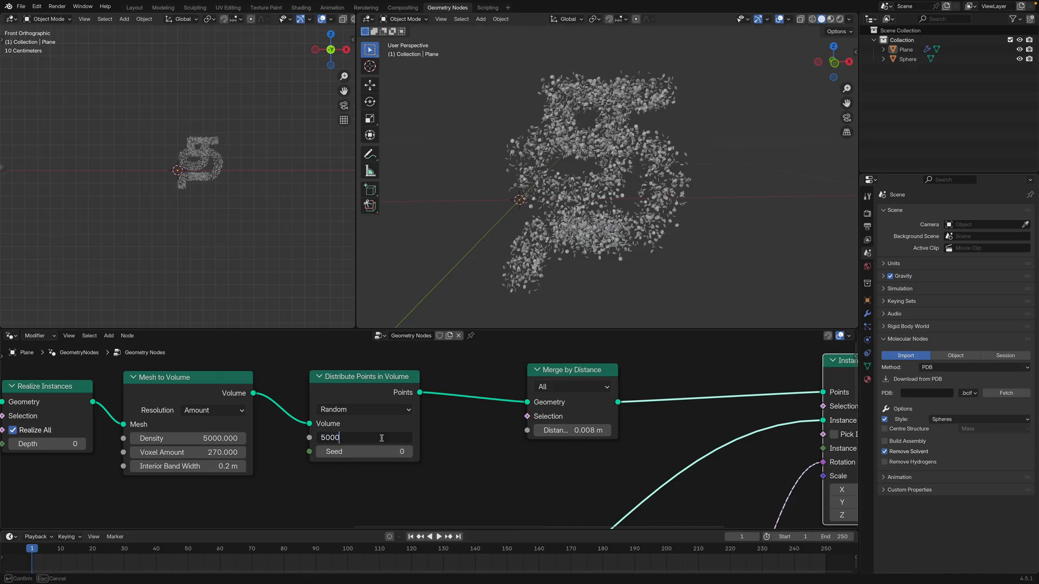
{"action": "type", "text": "000"}
{"action": "key", "text": "Return"}
Examine the denser instances filling the letter from several angles and distances
{"action": "mouse_move", "coordinate": [758, 163]}
{"action": "middle_mouse_down"}
{"action": "mouse_move", "coordinate": [663, 181]}
{"action": "mouse_move", "coordinate": [688, 191]}
{"action": "mouse_move", "coordinate": [663, 203]}
{"action": "mouse_move", "coordinate": [703, 213]}
{"action": "mouse_move", "coordinate": [677, 227]}
{"action": "mouse_move", "coordinate": [610, 232]}
{"action": "middle_mouse_up"}
{"action": "scroll", "coordinate": [627, 175], "scroll_direction": "up", "scroll_amount": 2}
{"action": "scroll", "coordinate": [663, 181], "scroll_direction": "down", "scroll_amount": 5}
{"action": "scroll", "coordinate": [683, 187], "scroll_direction": "up", "scroll_amount": 5}
{"action": "scroll", "coordinate": [674, 198], "scroll_direction": "down", "scroll_amount": 8}
{"action": "scroll", "coordinate": [663, 203], "scroll_direction": "down", "scroll_amount": 3}
{"action": "scroll", "coordinate": [703, 214], "scroll_direction": "up", "scroll_amount": 5}
{"action": "scroll", "coordinate": [703, 215], "scroll_direction": "down", "scroll_amount": 6}
Select the flattened sphere and switch the perspective viewport to Material Preview shading
{"action": "left_click", "coordinate": [396, 179]}
{"action": "key", "text": "z"}
{"action": "left_click", "coordinate": [671, 252]}
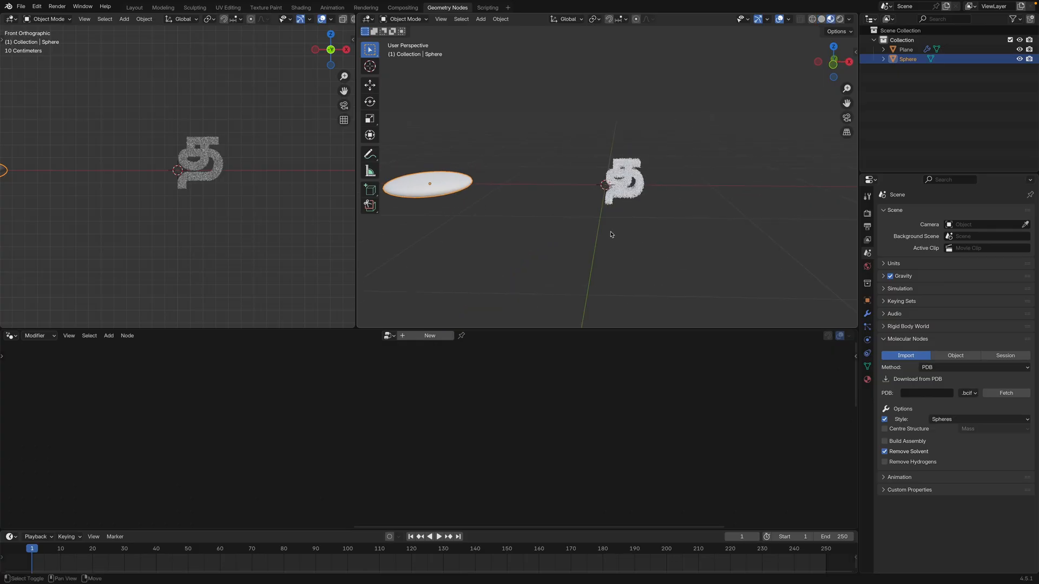
{"action": "middle_click_drag", "start_coordinate": [419, 214], "coordinate": [517, 215]}
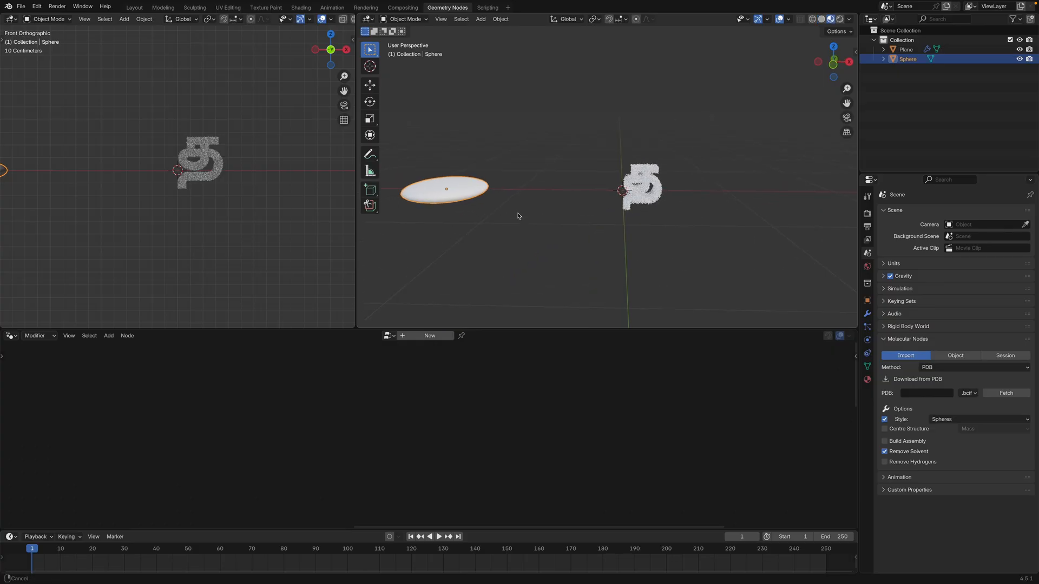
Create a new material on the flattened sphere and set its Base Color to red, about #E72500
{"action": "left_click", "coordinate": [867, 379]}
{"action": "left_click", "coordinate": [956, 252]}
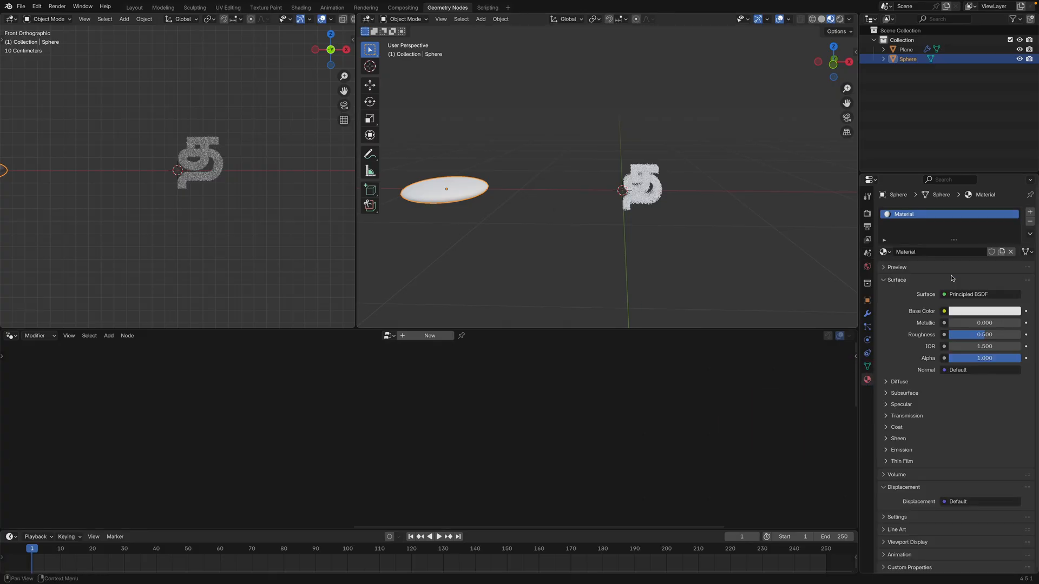
{"action": "left_click", "coordinate": [964, 311]}
{"action": "left_click_drag", "start_coordinate": [967, 193], "coordinate": [965, 231]}
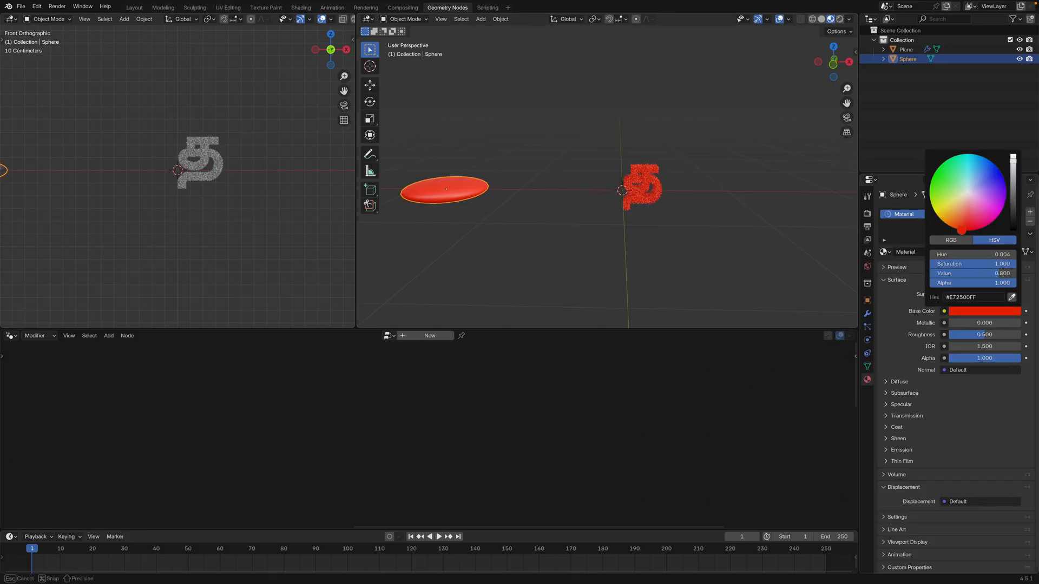
Set the red material's Metallic to 1.000 and Roughness to 0.000, checking the instances in the letter
{"action": "scroll", "coordinate": [796, 203], "scroll_direction": "up", "scroll_amount": 4}
{"action": "middle_click_drag", "start_coordinate": [797, 204], "coordinate": [739, 228], "text": "shift"}
{"action": "scroll", "coordinate": [707, 219], "scroll_direction": "up", "scroll_amount": 4}
{"action": "scroll", "coordinate": [740, 229], "scroll_direction": "up", "scroll_amount": 2}
{"action": "left_click_drag", "start_coordinate": [966, 324], "coordinate": [936, 336]}
{"action": "scroll", "coordinate": [664, 235], "scroll_direction": "up", "scroll_amount": 3}
{"action": "middle_click_drag", "start_coordinate": [665, 235], "coordinate": [689, 196]}
{"action": "scroll", "coordinate": [672, 227], "scroll_direction": "down", "scroll_amount": 2}
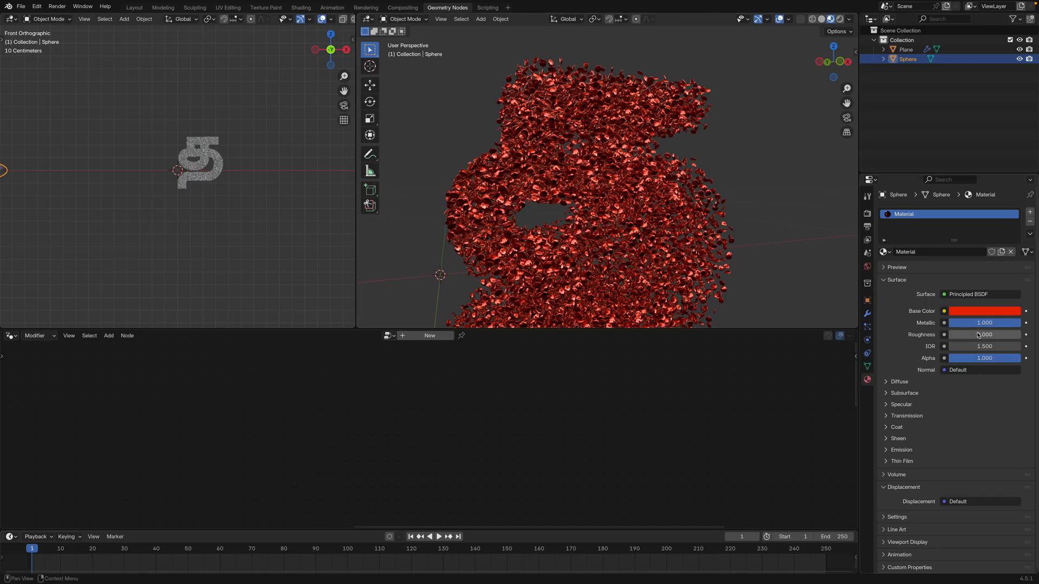
Set the red material's Metallic to 0.000 and check the whole letter's look
{"action": "left_click_drag", "start_coordinate": [952, 323], "coordinate": [933, 323]}
{"action": "scroll", "coordinate": [779, 262], "scroll_direction": "down", "scroll_amount": 3}
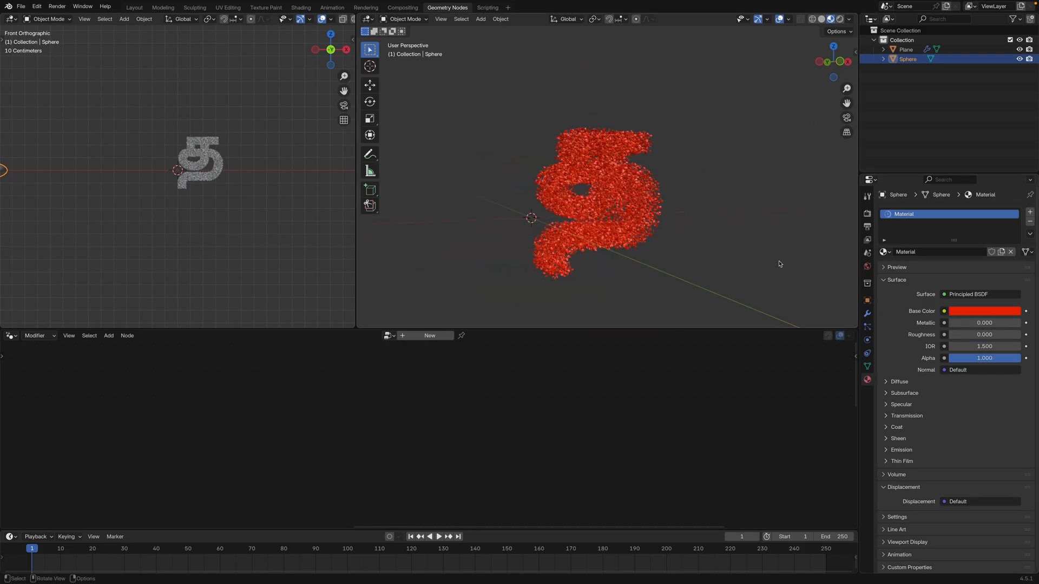
{"action": "middle_click_drag", "start_coordinate": [776, 262], "coordinate": [740, 250]}
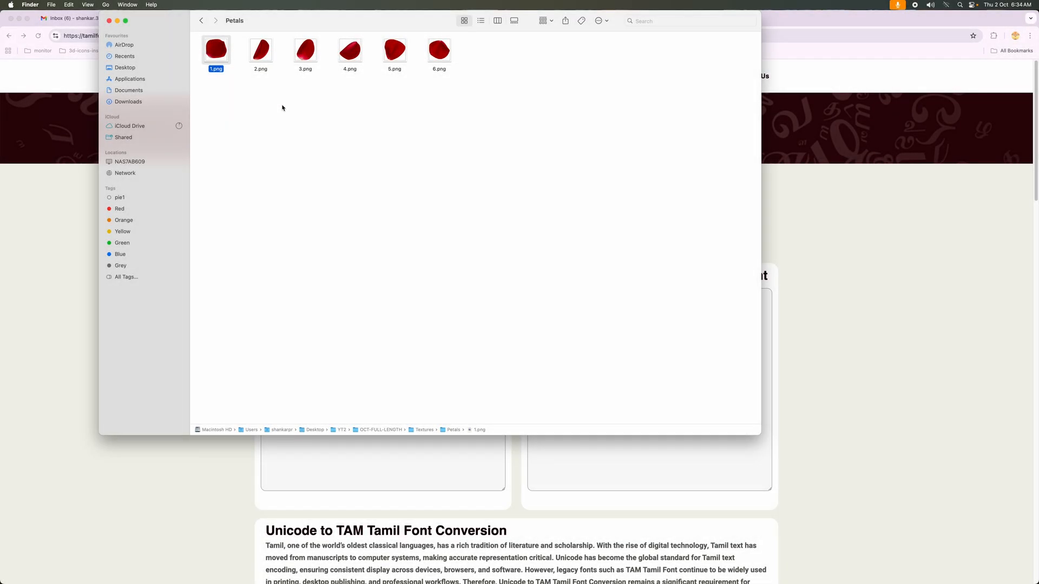
Switch to Finder and preview the petal images in the Petals folder one after another, starting with 1.png
{"action": "key", "text": "super+o"}
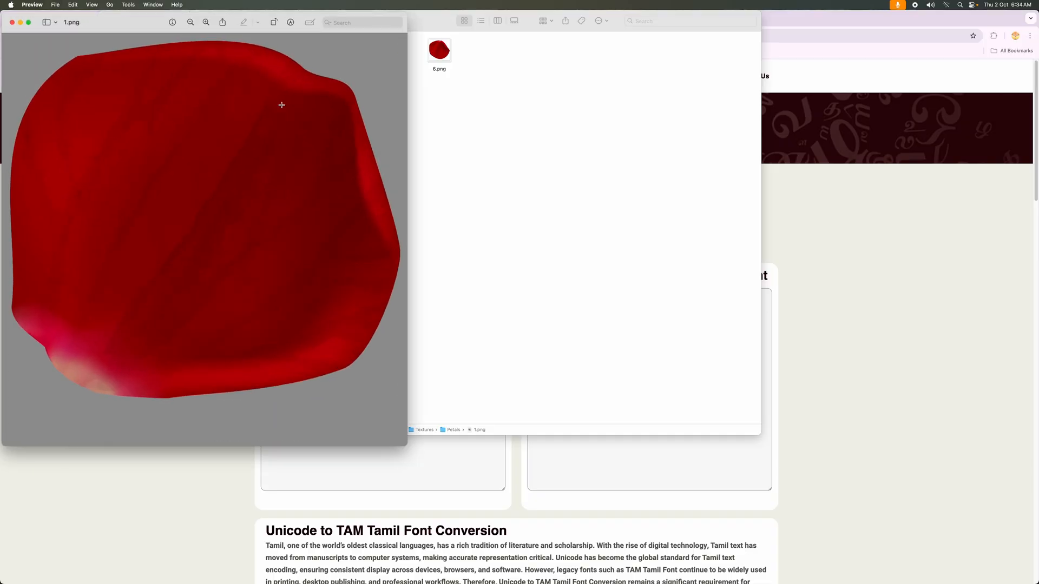
{"action": "key", "text": "super+q"}
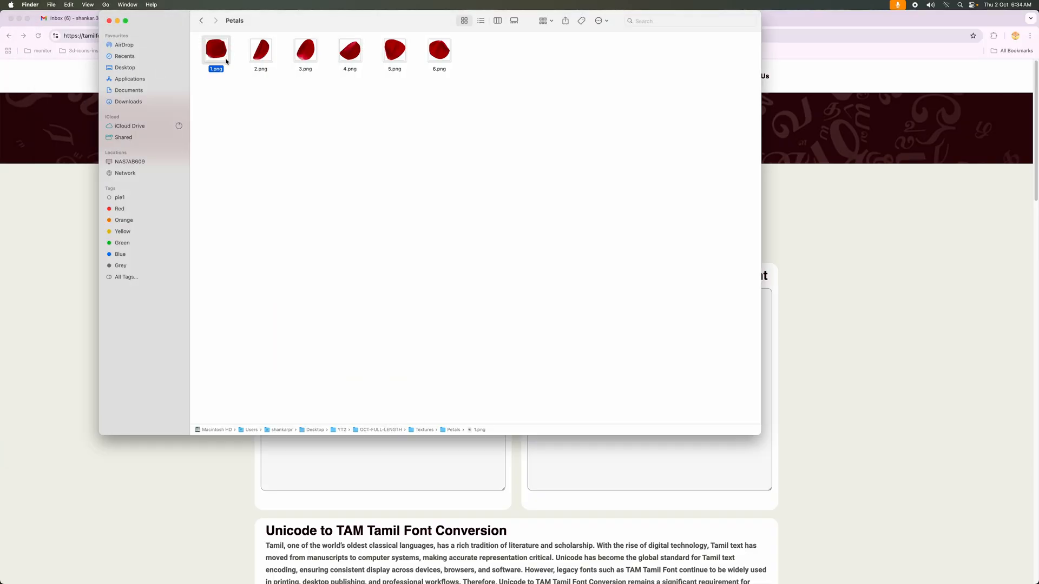
{"action": "key", "text": "space"}
{"action": "key", "text": "Right"}
{"action": "key", "text": "Right"}
{"action": "key", "text": "Right"}
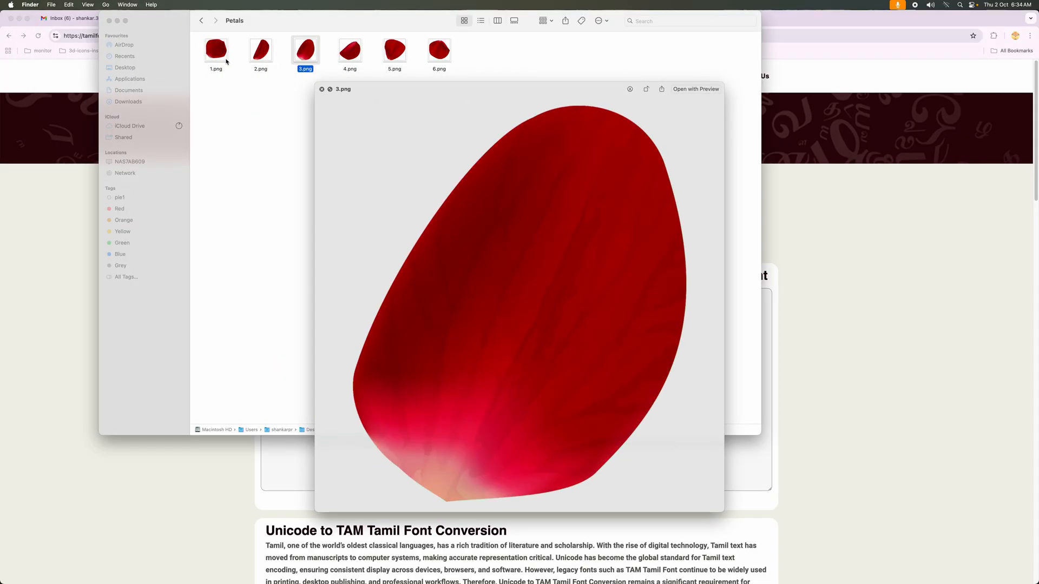
{"action": "key", "text": "Right"}
{"action": "key", "text": "Right"}
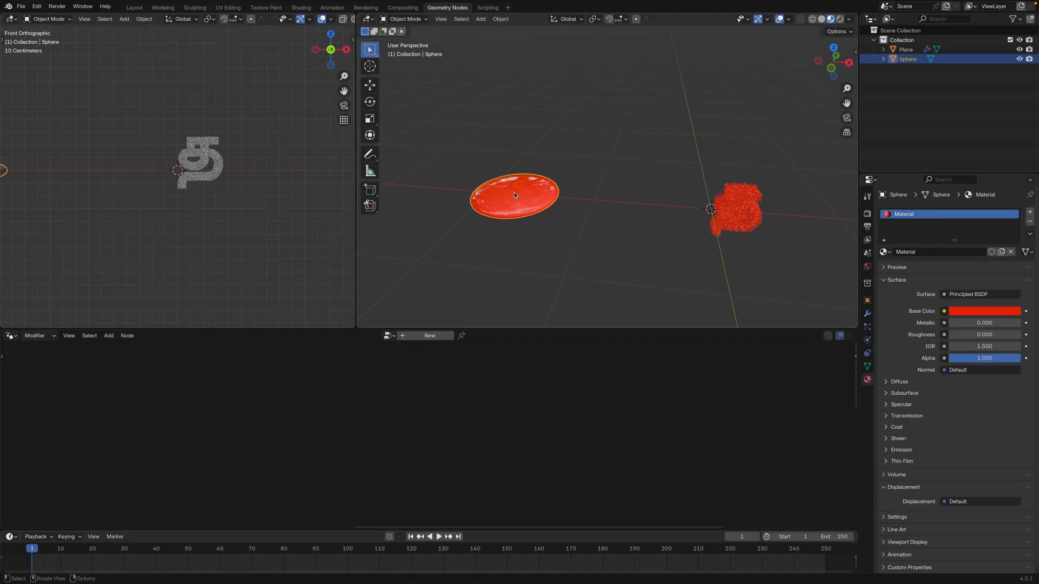
Delete all of the flattened sphere's mesh in Edit Mode and add a plane within the same object
{"action": "key", "text": "Tab"}
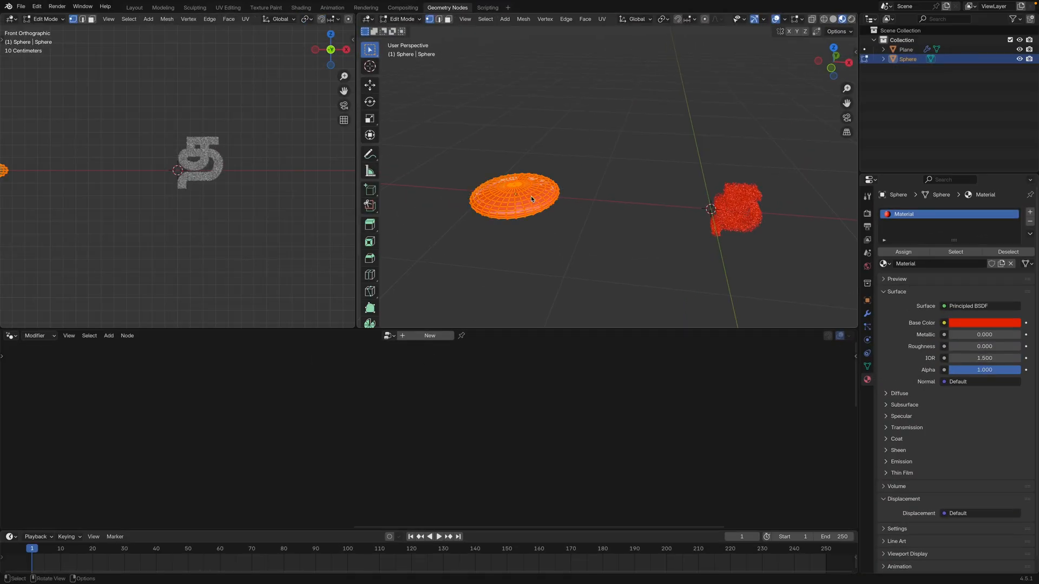
{"action": "key", "text": "x"}
{"action": "left_click", "coordinate": [531, 199]}
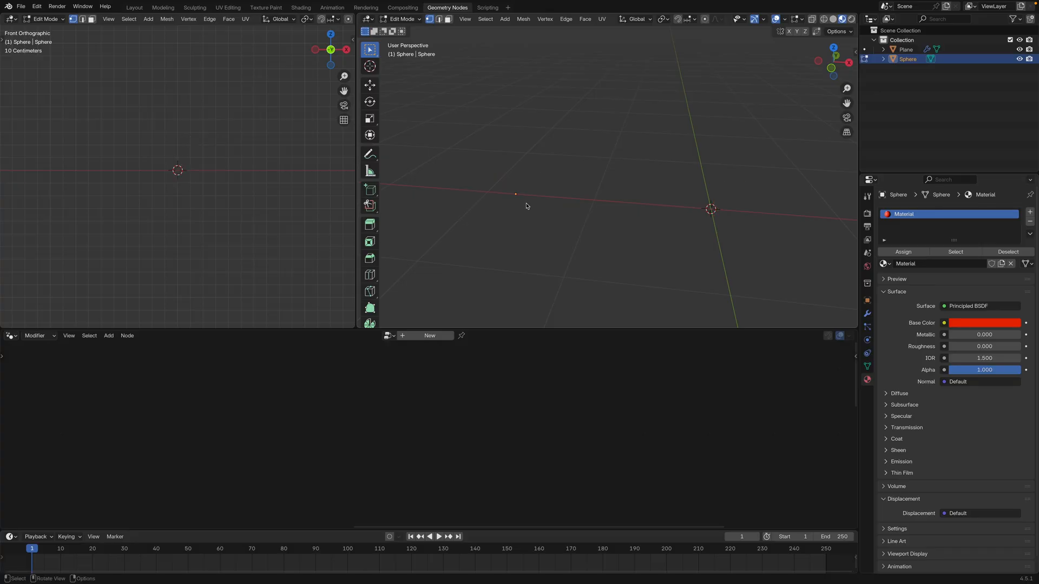
{"action": "middle_click_drag", "start_coordinate": [531, 199], "coordinate": [719, 210]}
{"action": "key", "text": "shift+a"}
{"action": "left_click", "coordinate": [553, 229]}
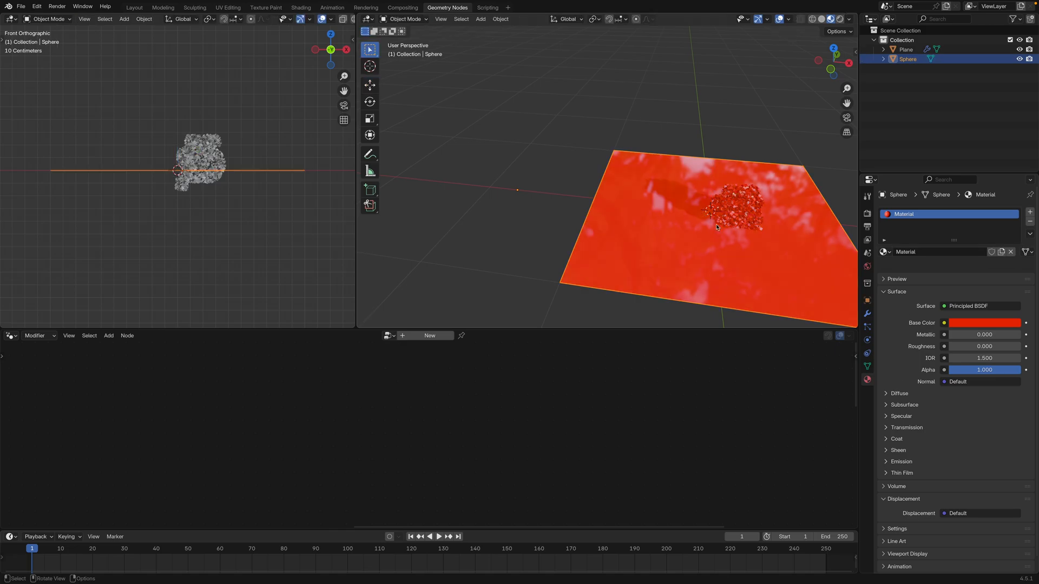
Move the new plane along the X axis clear of the letter and scale its mesh down in Edit Mode
{"action": "key", "text": "Tab"}
{"action": "left_click", "coordinate": [369, 85]}
{"action": "left_click_drag", "start_coordinate": [552, 194], "coordinate": [615, 259]}
{"action": "key", "text": "Tab"}
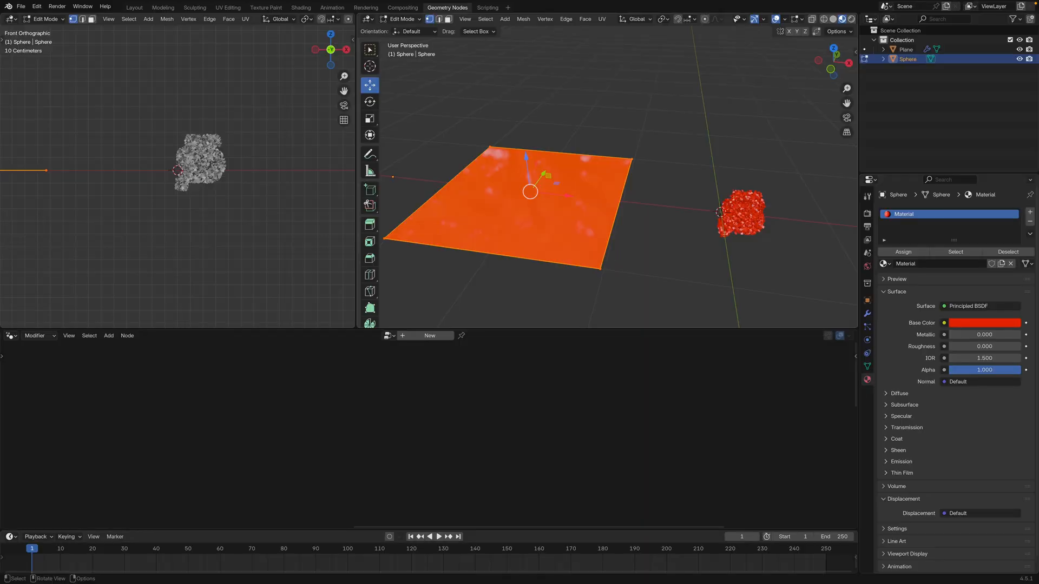
{"action": "key", "text": "s"}
{"action": "left_click", "coordinate": [562, 215]}
{"action": "scroll", "coordinate": [562, 216], "scroll_direction": "up", "scroll_amount": 3}
{"action": "middle_click_drag", "start_coordinate": [638, 229], "coordinate": [635, 231]}
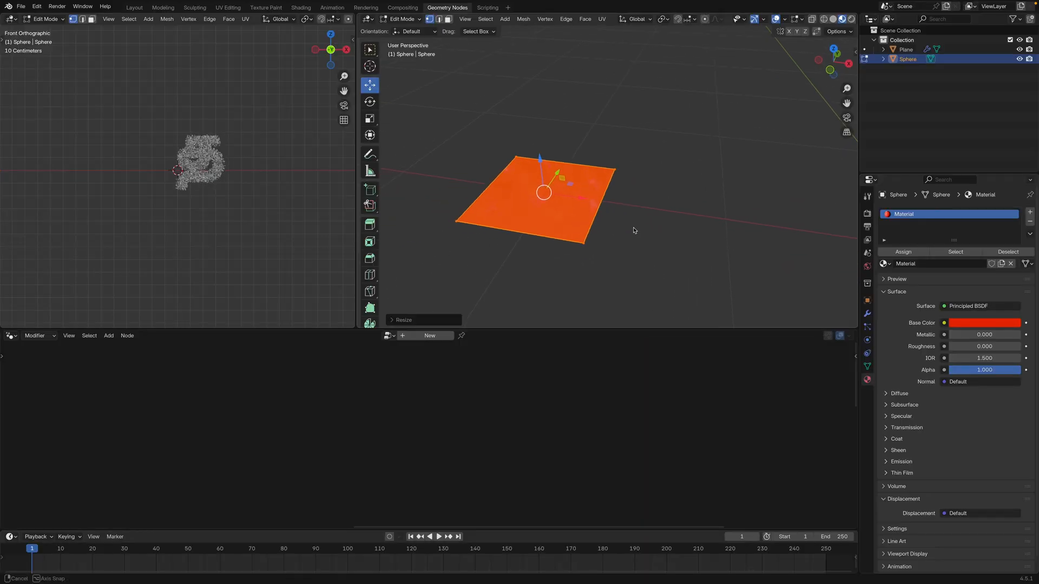
In the Shading workspace, add Texture Coordinate, Mapping and Image Texture nodes feeding the Principled BSDF's Base Color
{"action": "left_click", "coordinate": [301, 7]}
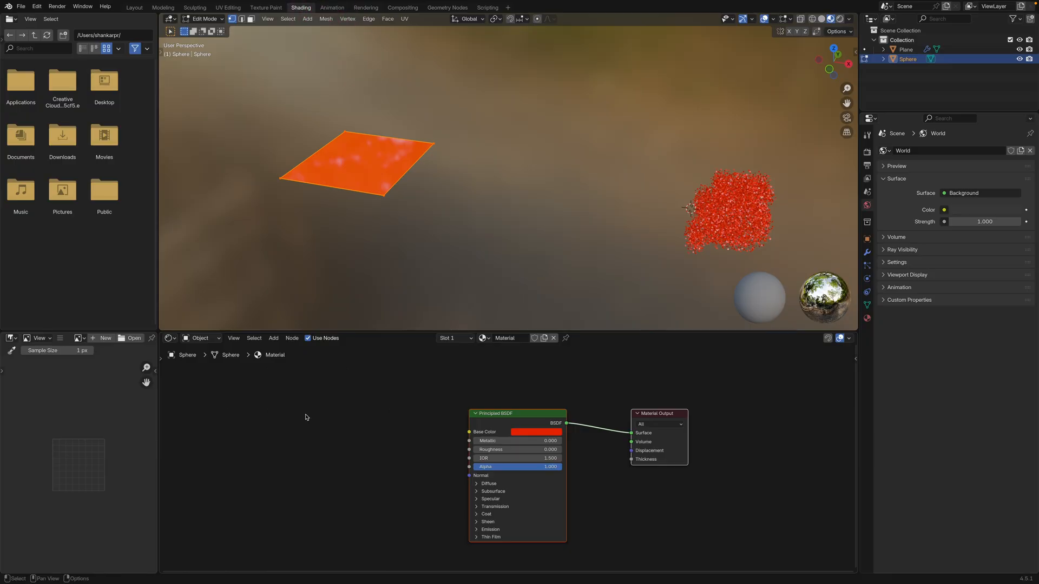
{"action": "left_click", "coordinate": [485, 387]}
{"action": "left_click", "coordinate": [496, 422]}
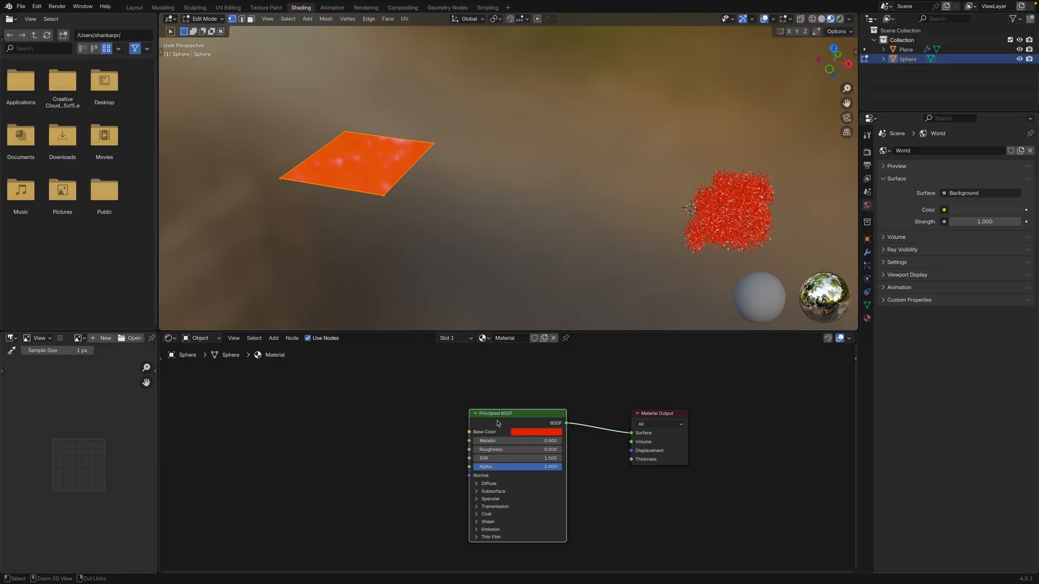
{"action": "key", "text": "ctrl+t"}
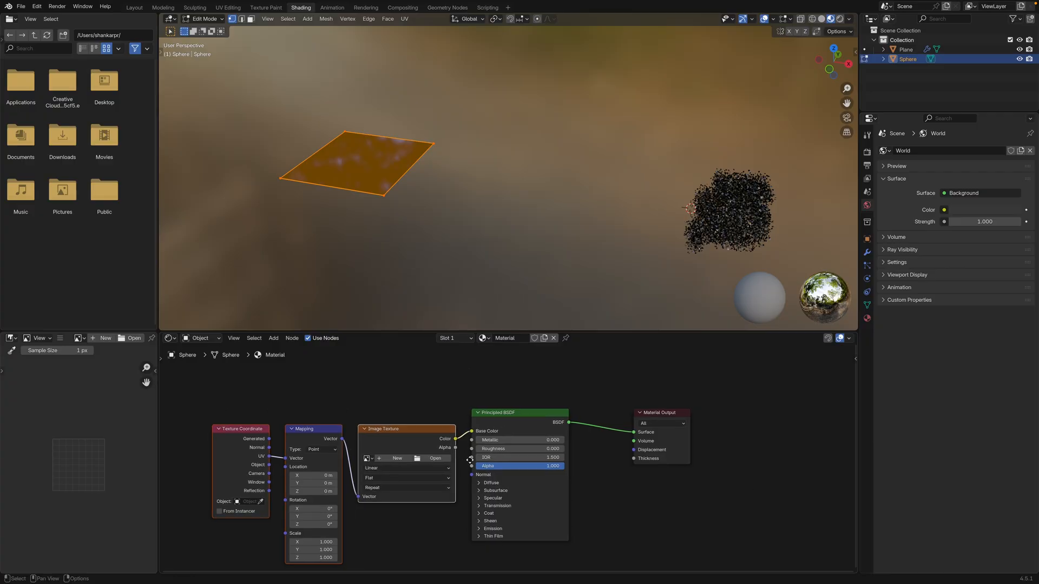
{"action": "middle_click_drag", "start_coordinate": [448, 472], "coordinate": [477, 443]}
Load 1.png from the Petals folder into the Image Texture node
{"action": "left_click", "coordinate": [464, 431]}
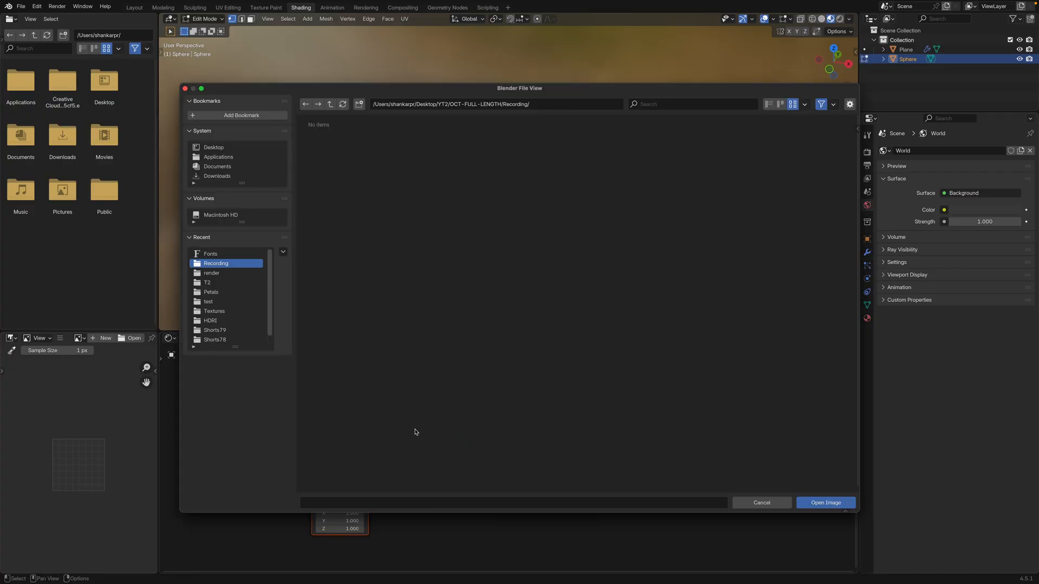
{"action": "left_click", "coordinate": [218, 293]}
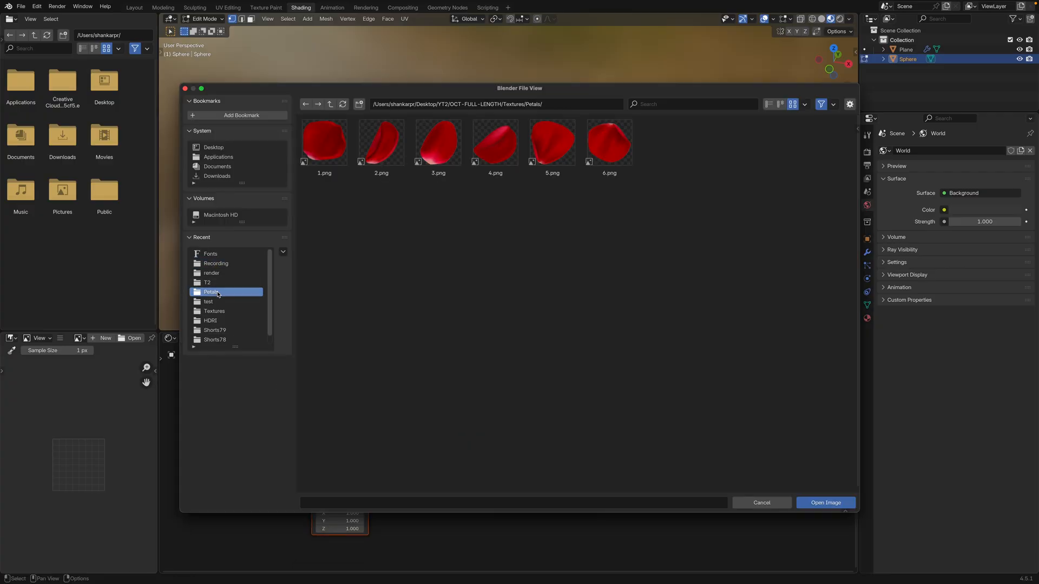
{"action": "left_click", "coordinate": [329, 158]}
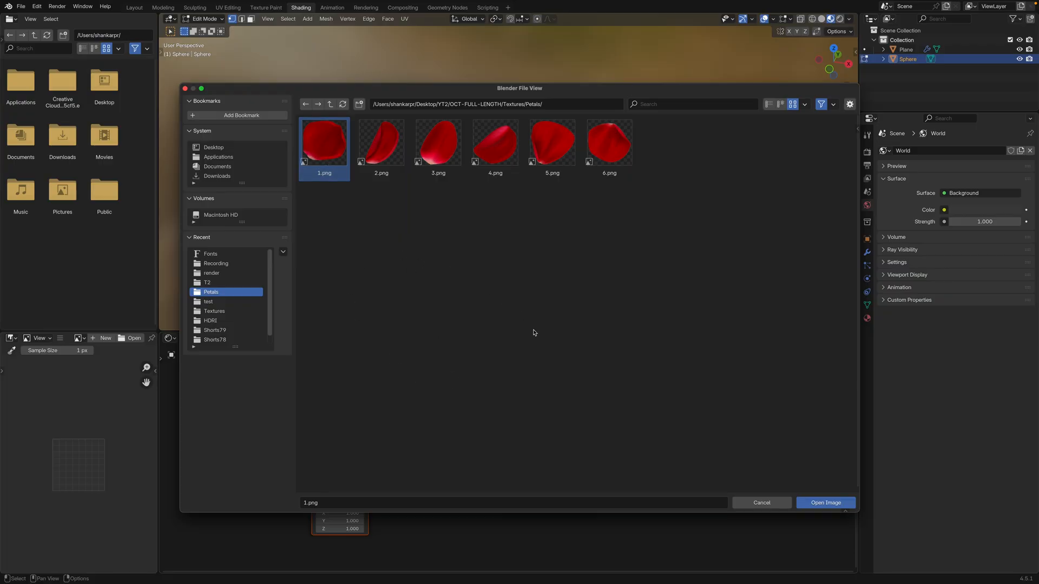
{"action": "left_click", "coordinate": [821, 505]}
Shift the texture nodes away from the Principled BSDF and connect the image's Alpha output to its Alpha input
{"action": "middle_click_drag", "start_coordinate": [540, 238], "coordinate": [584, 235]}
{"action": "scroll", "coordinate": [623, 225], "scroll_direction": "up", "scroll_amount": 4}
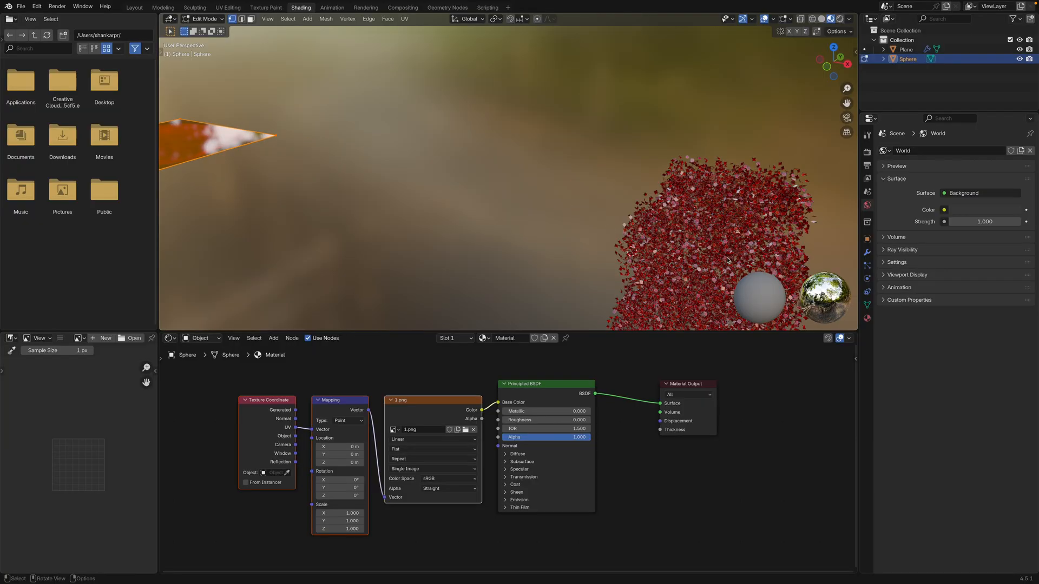
{"action": "scroll", "coordinate": [728, 260], "scroll_direction": "down", "scroll_amount": 3}
{"action": "middle_click_drag", "start_coordinate": [476, 222], "coordinate": [648, 240]}
{"action": "middle_click_drag", "start_coordinate": [476, 250], "coordinate": [550, 262], "text": "shift"}
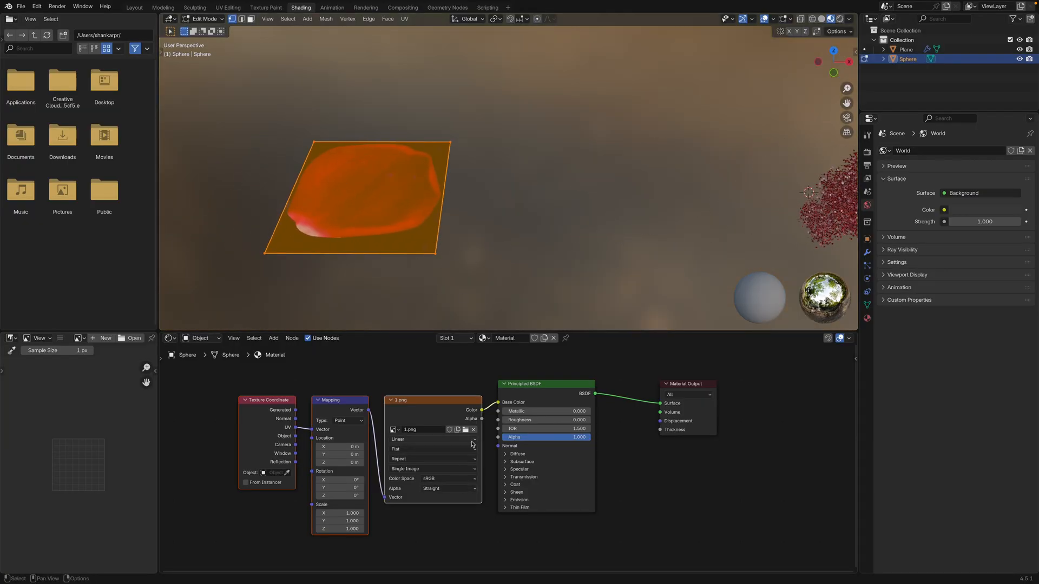
{"action": "left_click_drag", "start_coordinate": [464, 416], "coordinate": [432, 413]}
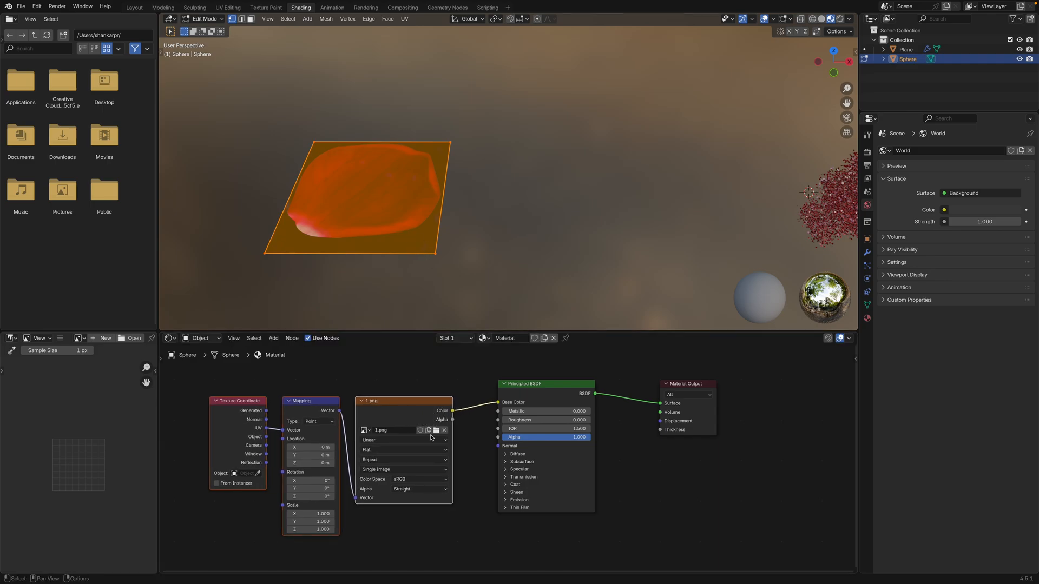
{"action": "left_click_drag", "start_coordinate": [453, 420], "coordinate": [498, 437]}
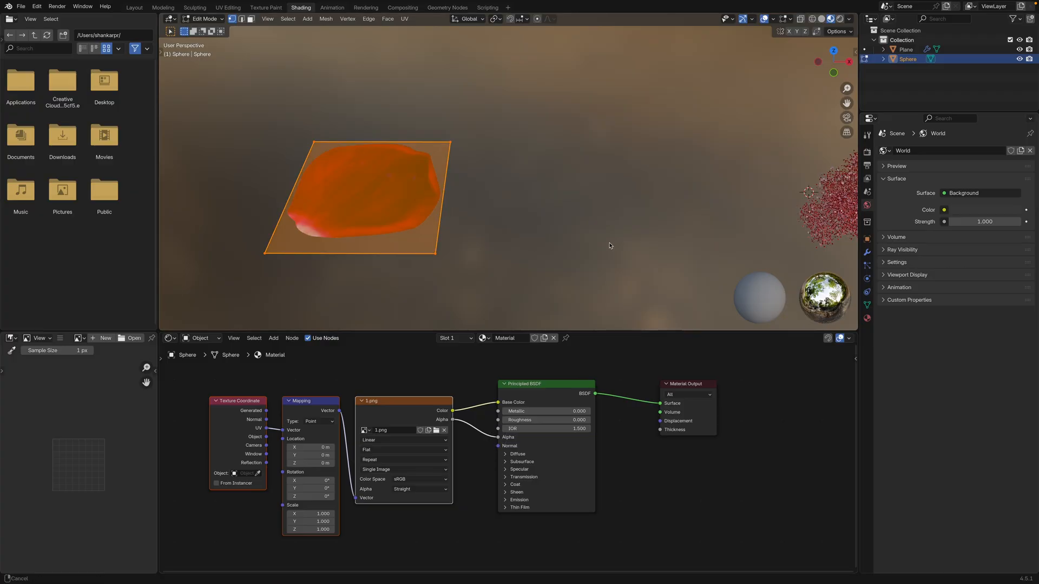
Examine the transparent petal instances in the letter up close and from several angles
{"action": "middle_click_drag", "start_coordinate": [612, 246], "coordinate": [355, 237], "text": "shift"}
{"action": "scroll", "coordinate": [622, 208], "scroll_direction": "up", "scroll_amount": 3}
{"action": "middle_click_drag", "start_coordinate": [654, 196], "coordinate": [477, 205], "text": "shift"}
{"action": "scroll", "coordinate": [476, 204], "scroll_direction": "up", "scroll_amount": 10}
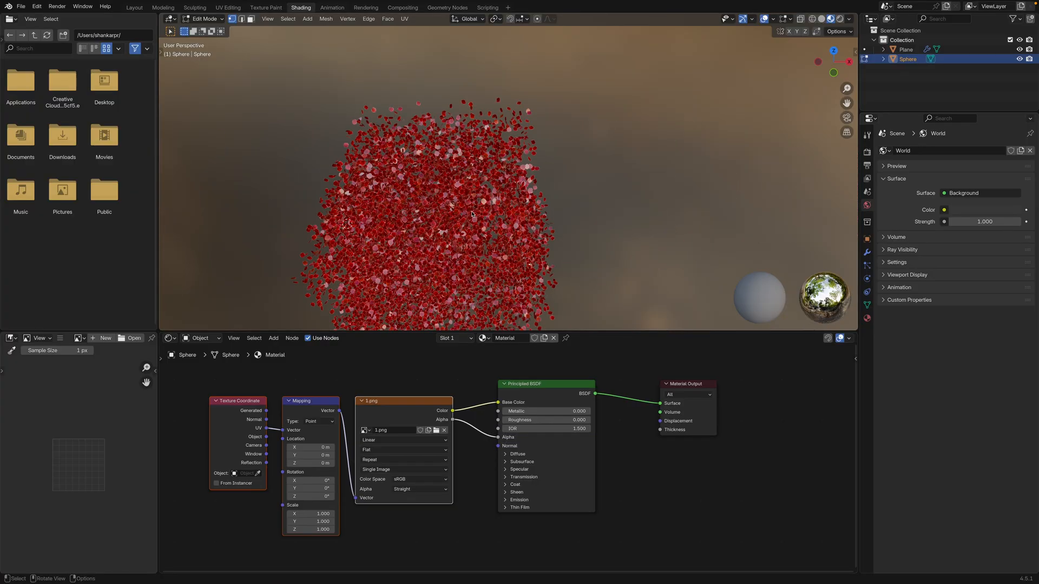
{"action": "scroll", "coordinate": [468, 197], "scroll_direction": "down", "scroll_amount": 8}
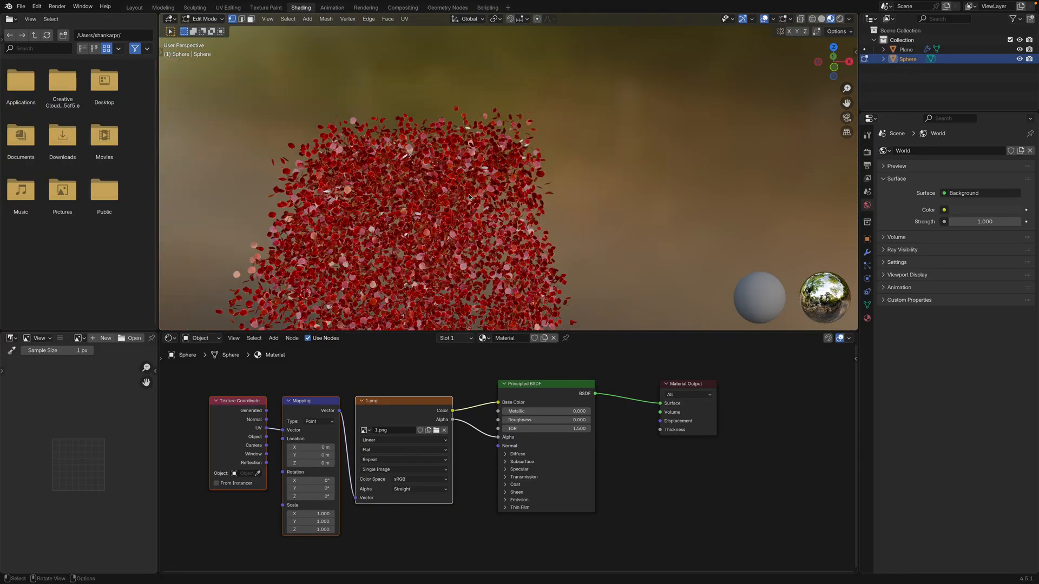
{"action": "middle_click_drag", "start_coordinate": [469, 197], "coordinate": [327, 238]}
{"action": "scroll", "coordinate": [327, 238], "scroll_direction": "down", "scroll_amount": 3}
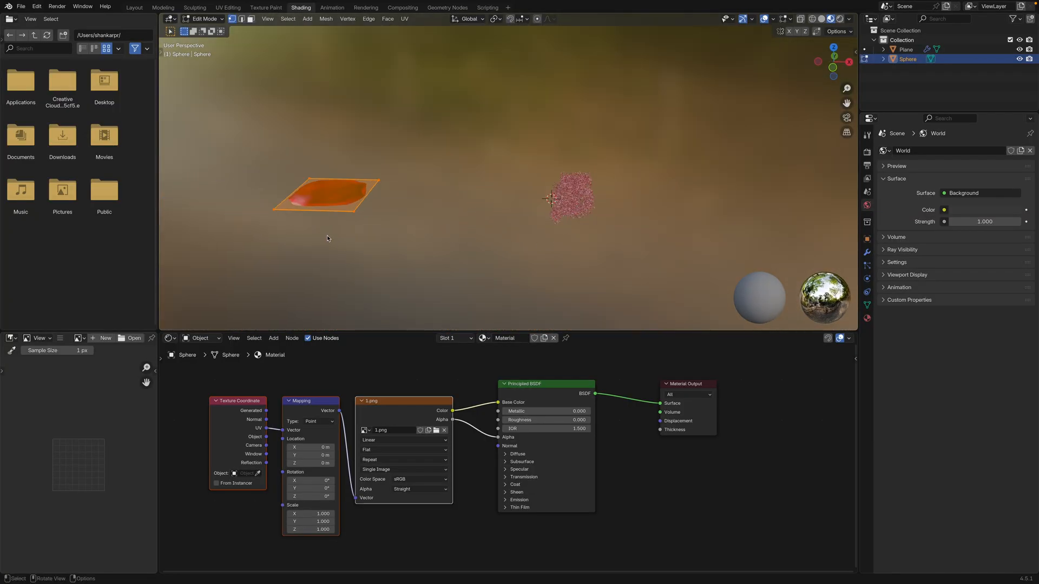
Return the petal plane to Object Mode and scale it up by about 1.2 times
{"action": "key", "text": "Tab"}
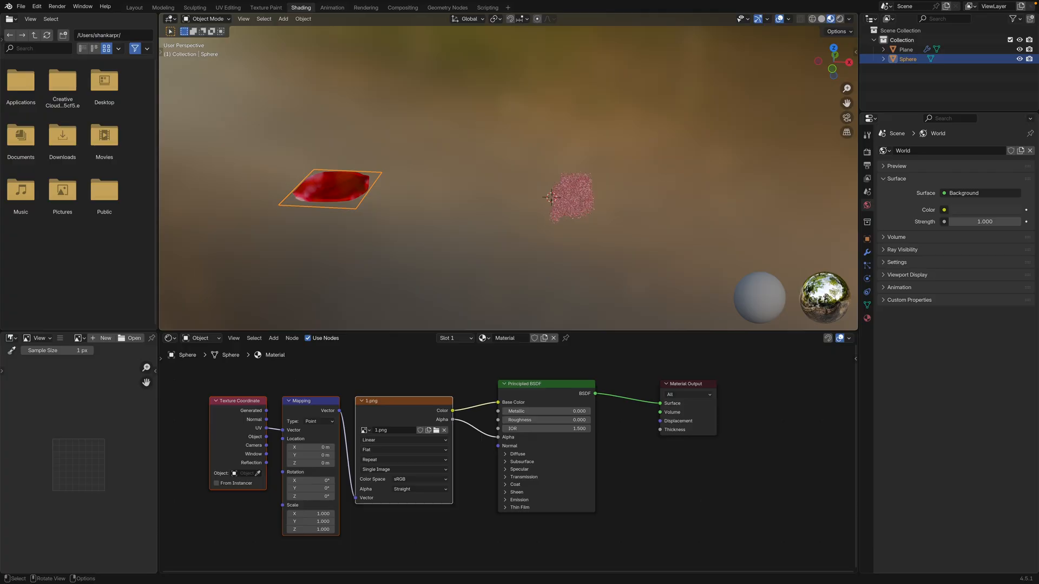
{"action": "key", "text": "s"}
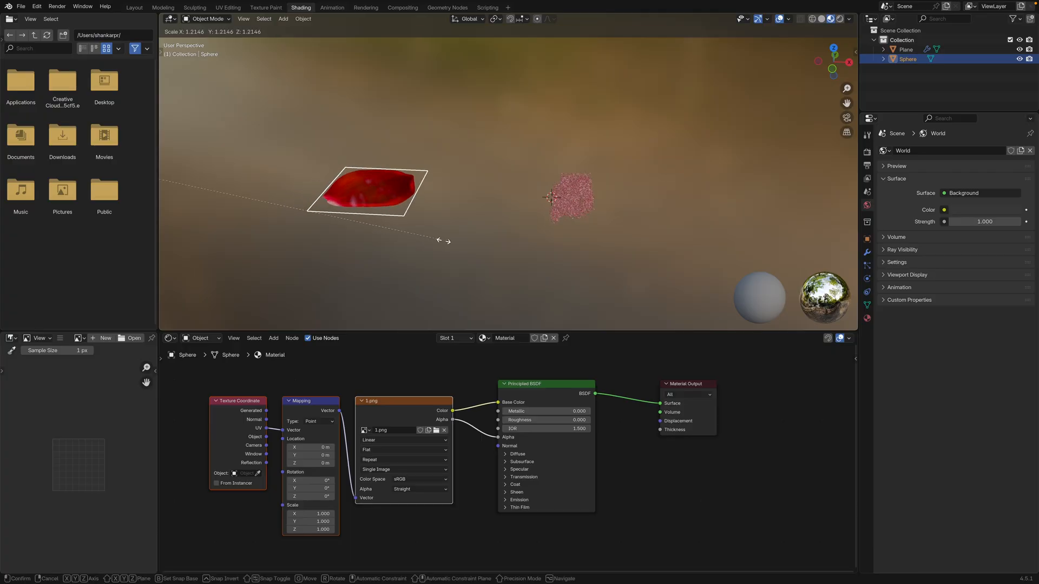
{"action": "left_click", "coordinate": [441, 240]}
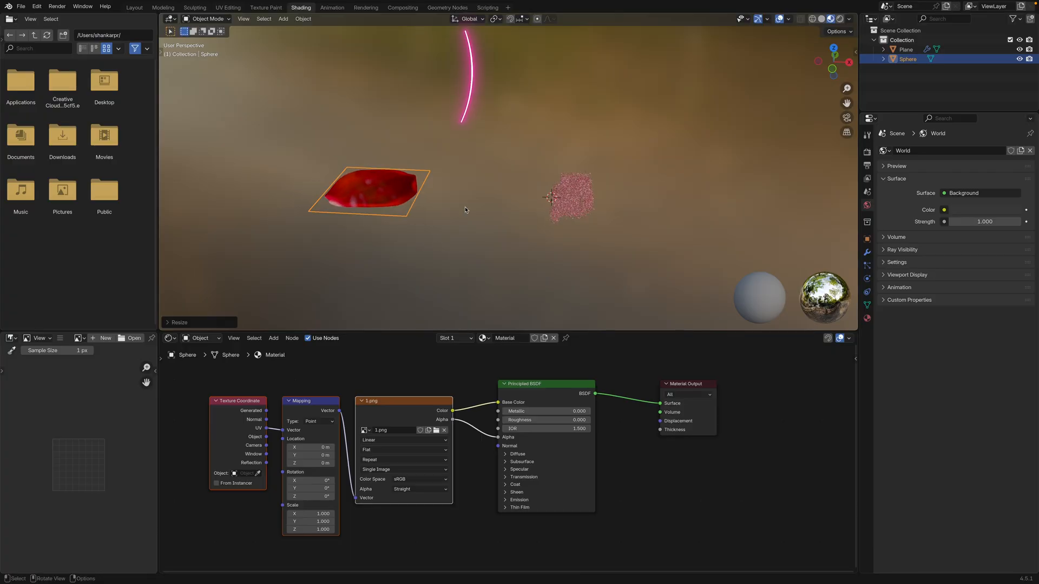
Go back to the Geometry Nodes workspace and set the petal's origin to its geometry
{"action": "left_click", "coordinate": [453, 8]}
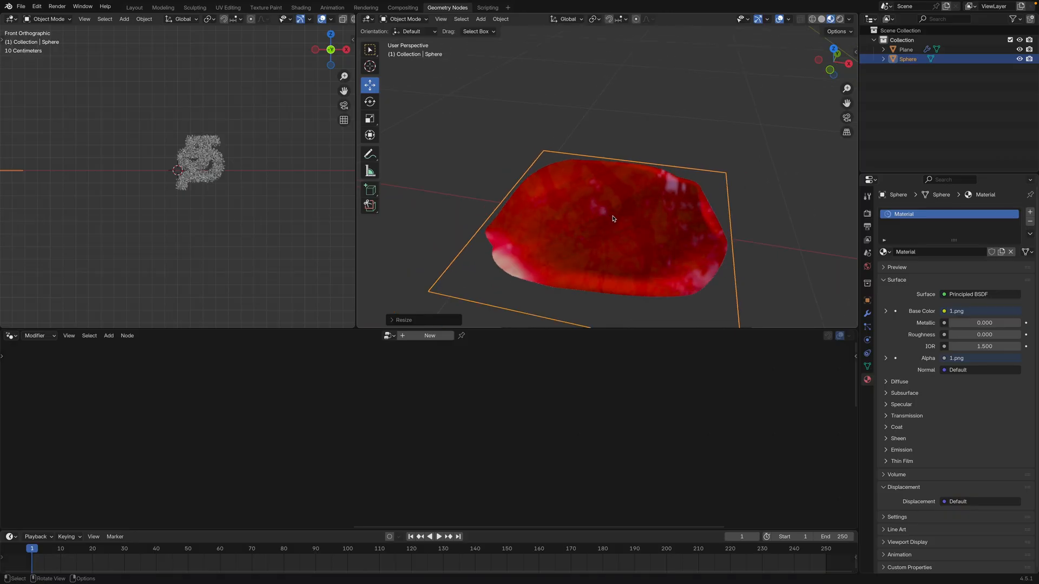
{"action": "scroll", "coordinate": [613, 218], "scroll_direction": "down", "scroll_amount": 6}
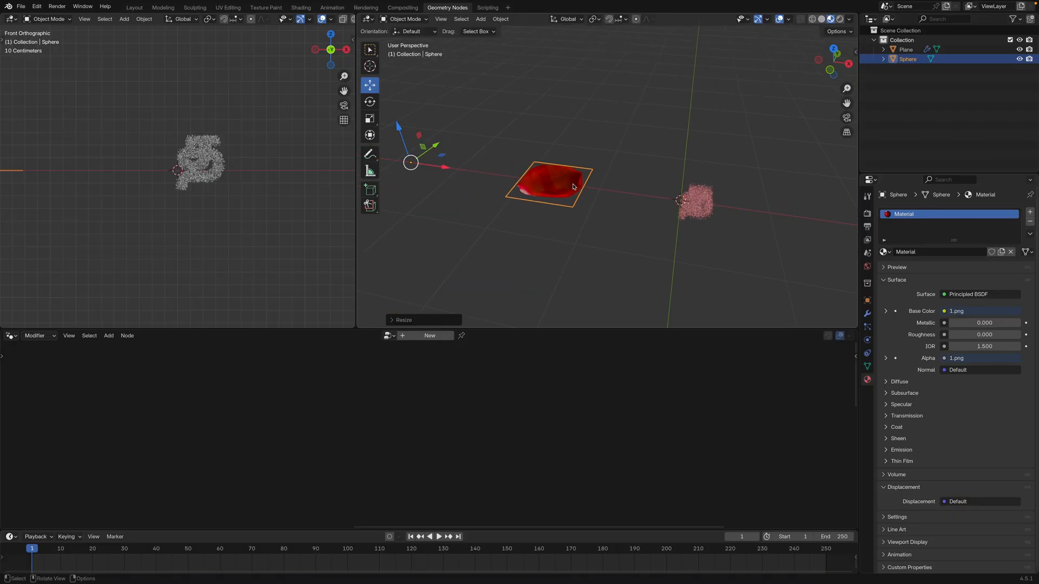
{"action": "left_click", "coordinate": [501, 19]}
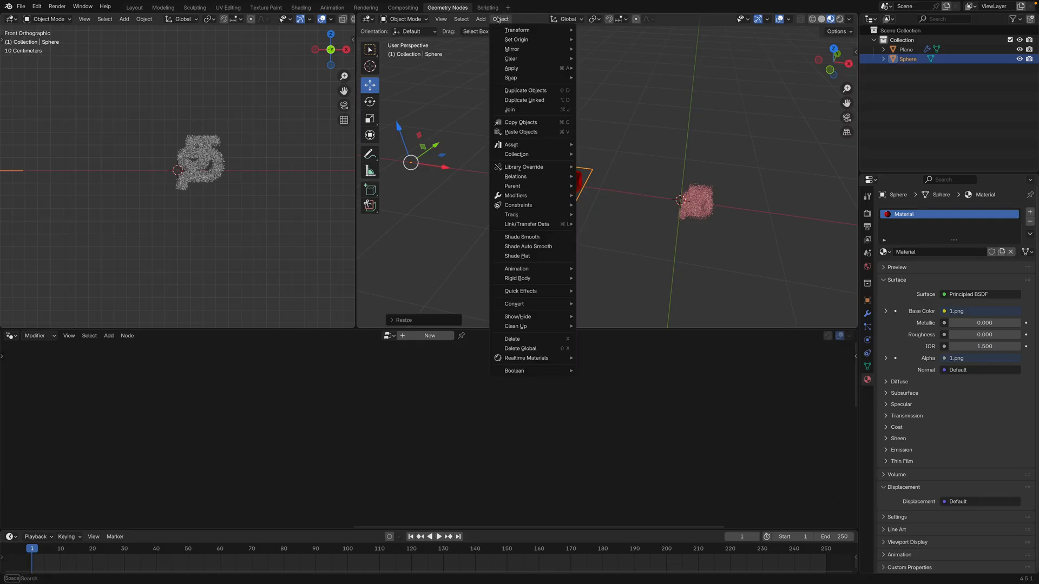
{"action": "mouse_move", "coordinate": [514, 39]}
{"action": "left_click", "coordinate": [603, 50]}
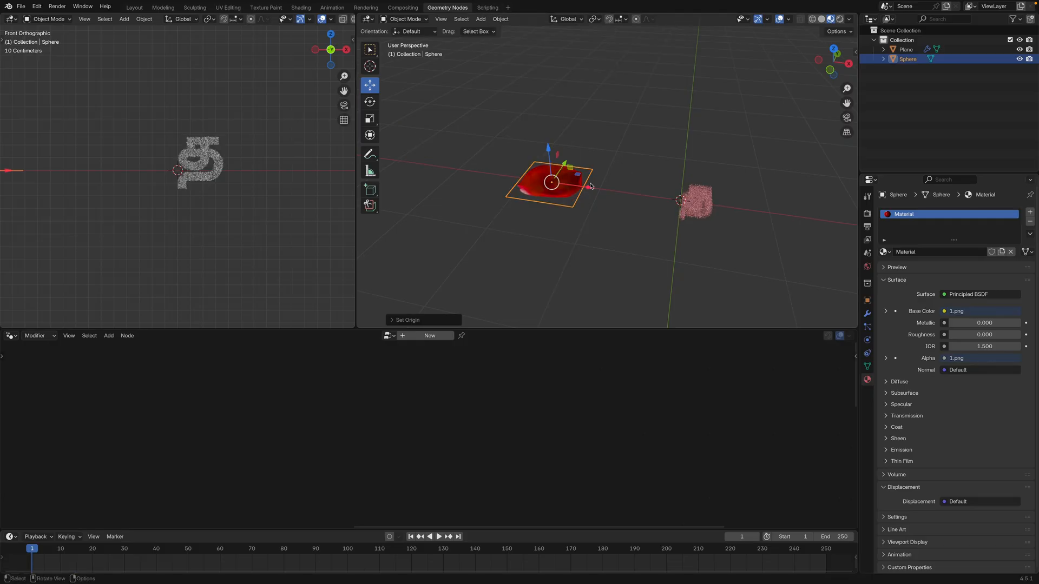
Raise the petal material's Roughness to 1.0
{"action": "scroll", "coordinate": [615, 181], "scroll_direction": "up", "scroll_amount": 4}
{"action": "middle_click_drag", "start_coordinate": [671, 199], "coordinate": [515, 158], "text": "shift"}
{"action": "scroll", "coordinate": [644, 184], "scroll_direction": "up", "scroll_amount": 6}
{"action": "middle_click_drag", "start_coordinate": [646, 188], "coordinate": [635, 172]}
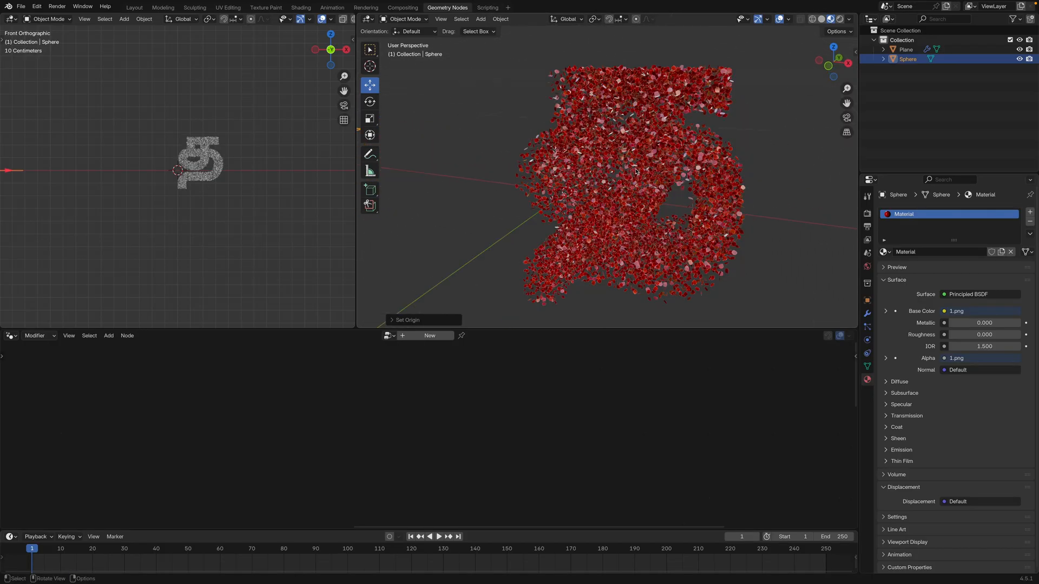
{"action": "scroll", "coordinate": [636, 172], "scroll_direction": "up", "scroll_amount": 5}
{"action": "scroll", "coordinate": [601, 158], "scroll_direction": "up", "scroll_amount": 5}
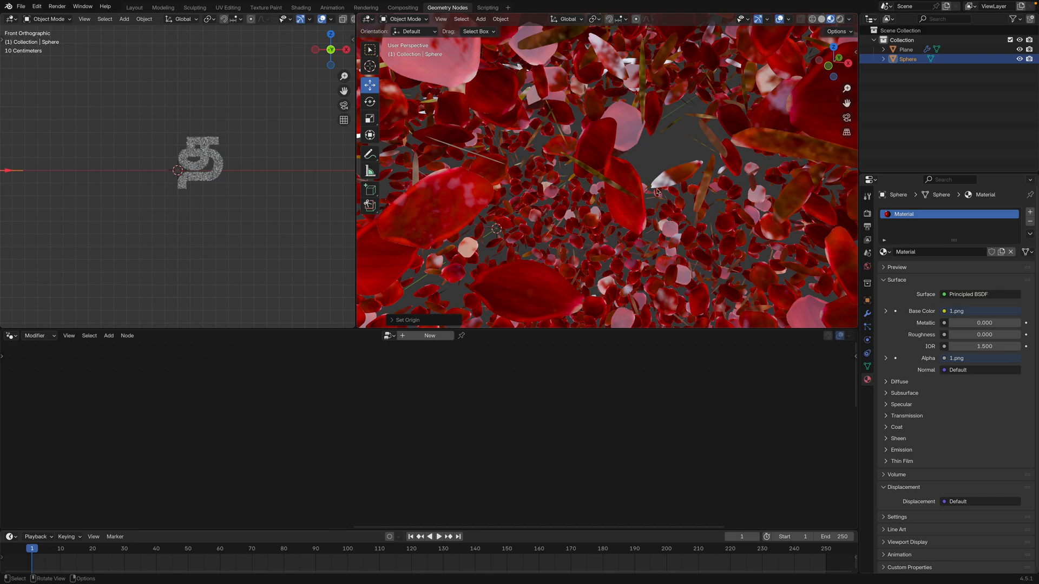
{"action": "scroll", "coordinate": [585, 189], "scroll_direction": "down", "scroll_amount": 10}
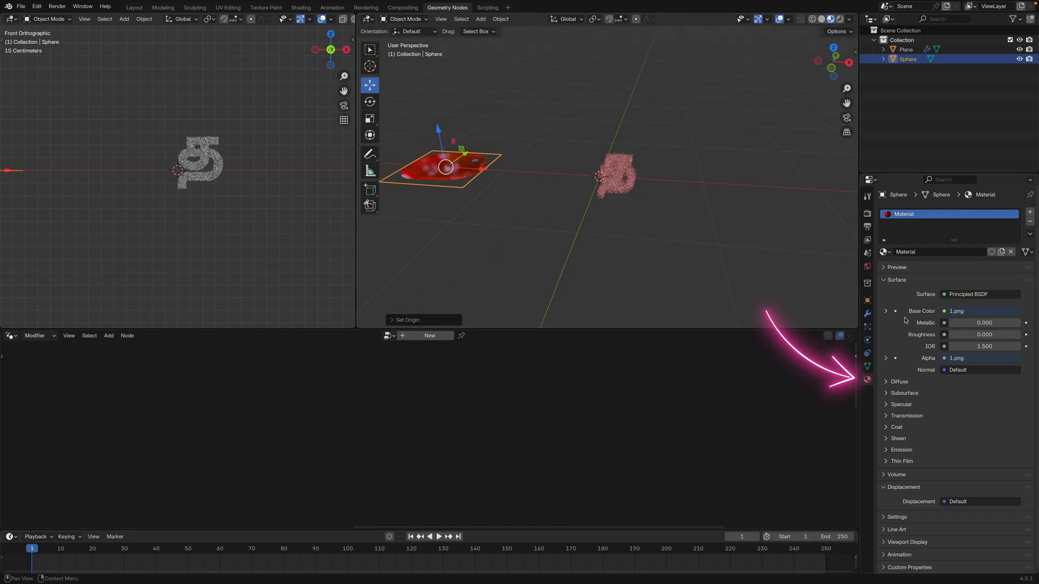
{"action": "left_click_drag", "start_coordinate": [965, 335], "coordinate": [1020, 335]}
Examine the matte petal instances filling the letter from near, far and different angles
{"action": "scroll", "coordinate": [711, 228], "scroll_direction": "up", "scroll_amount": 8}
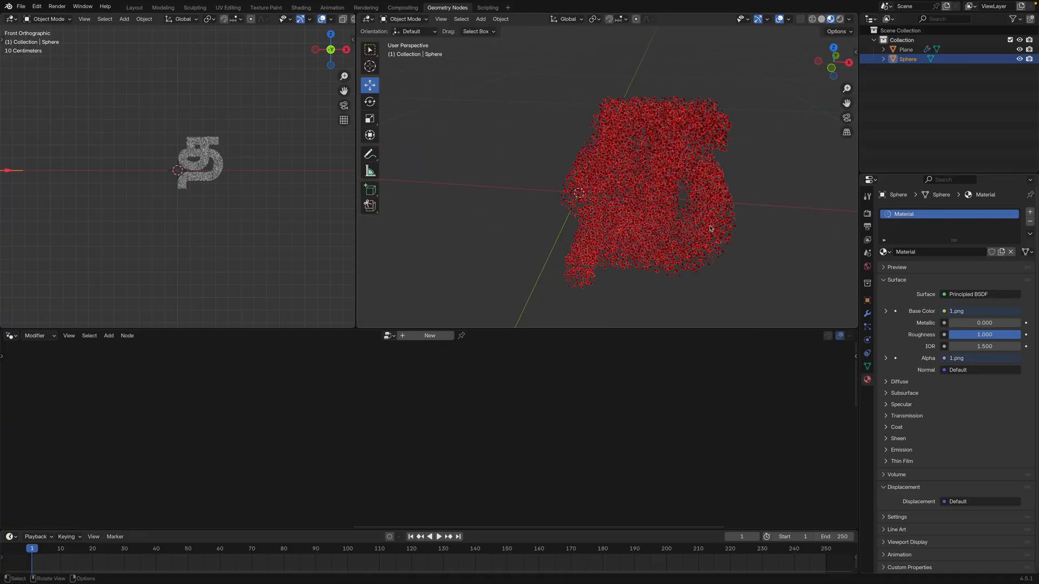
{"action": "scroll", "coordinate": [639, 190], "scroll_direction": "up", "scroll_amount": 5}
{"action": "scroll", "coordinate": [644, 200], "scroll_direction": "down", "scroll_amount": 9}
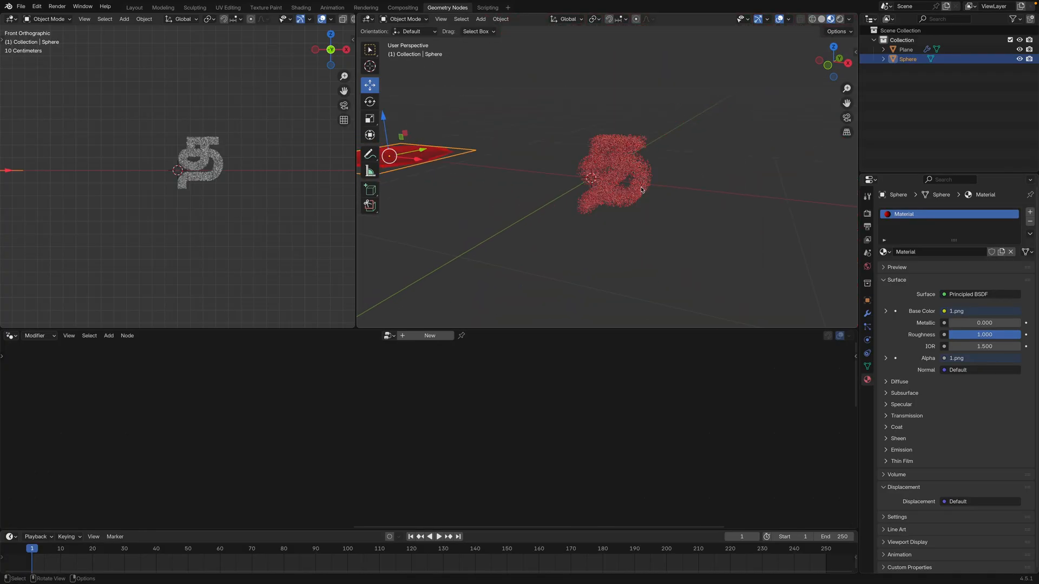
{"action": "scroll", "coordinate": [645, 203], "scroll_direction": "up", "scroll_amount": 12}
{"action": "scroll", "coordinate": [645, 207], "scroll_direction": "down", "scroll_amount": 8}
{"action": "middle_click_drag", "start_coordinate": [646, 206], "coordinate": [768, 177]}
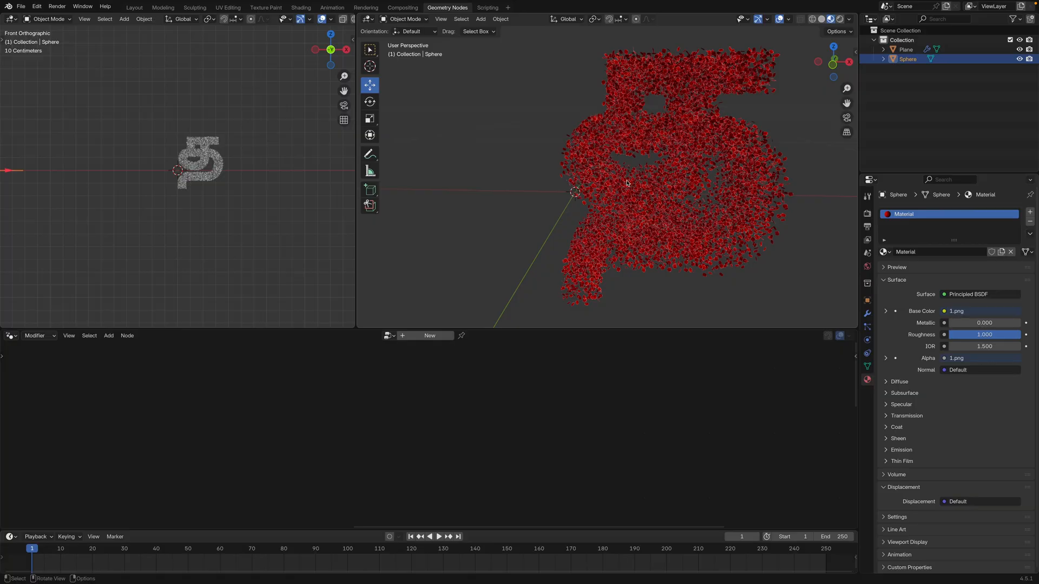
{"action": "scroll", "coordinate": [627, 183], "scroll_direction": "down", "scroll_amount": 3}
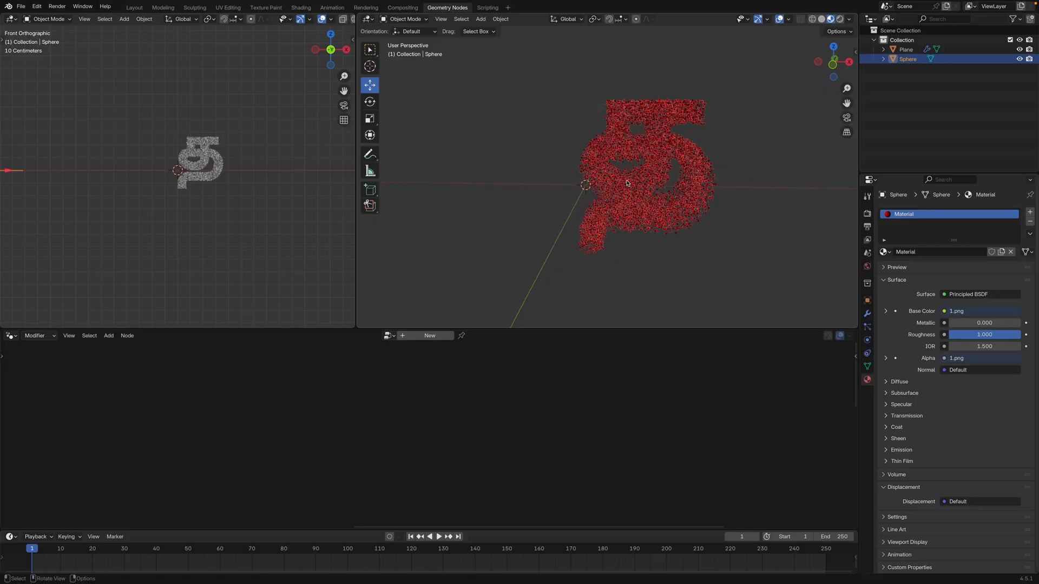
{"action": "scroll", "coordinate": [631, 185], "scroll_direction": "up", "scroll_amount": 3}
{"action": "scroll", "coordinate": [631, 185], "scroll_direction": "down", "scroll_amount": 4}
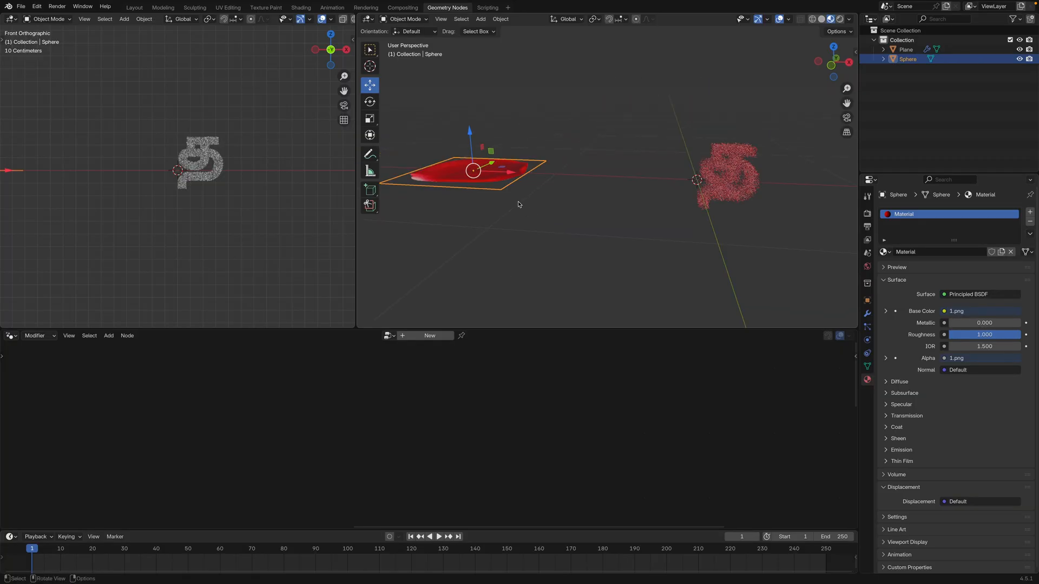
Scale the source petal up by about 1.5 times and apply its scale so the instances grow
{"action": "key", "text": "s"}
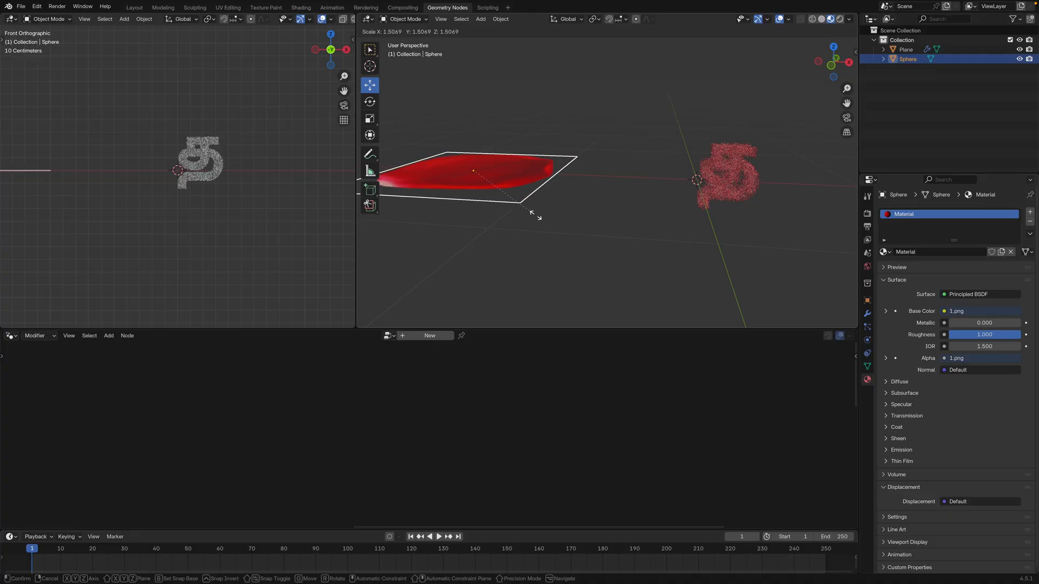
{"action": "left_click", "coordinate": [537, 216]}
{"action": "middle_click_drag", "start_coordinate": [583, 219], "coordinate": [577, 222]}
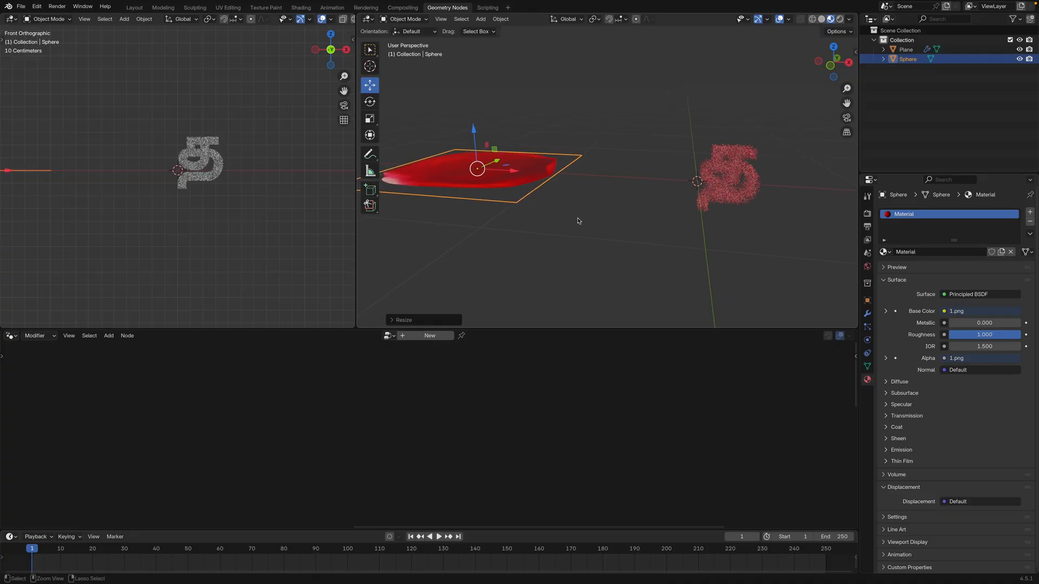
{"action": "key", "text": "ctrl+a"}
{"action": "left_click", "coordinate": [575, 222]}
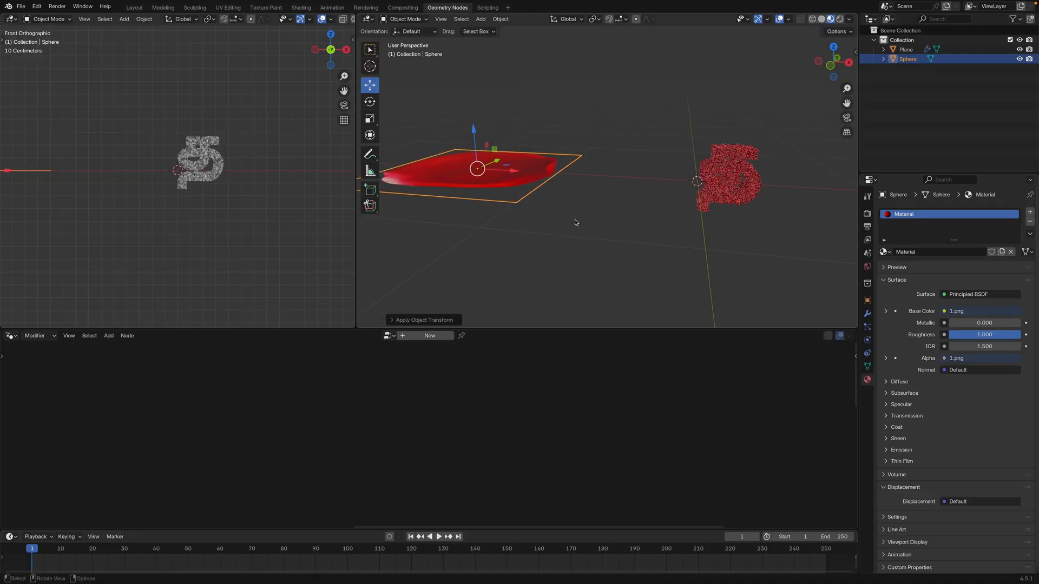
Reposition the source petal and duplicate it five times, arranging the six petals in two rows of three
{"action": "middle_click_drag", "start_coordinate": [575, 222], "coordinate": [681, 195]}
{"action": "scroll", "coordinate": [679, 197], "scroll_direction": "up", "scroll_amount": 5}
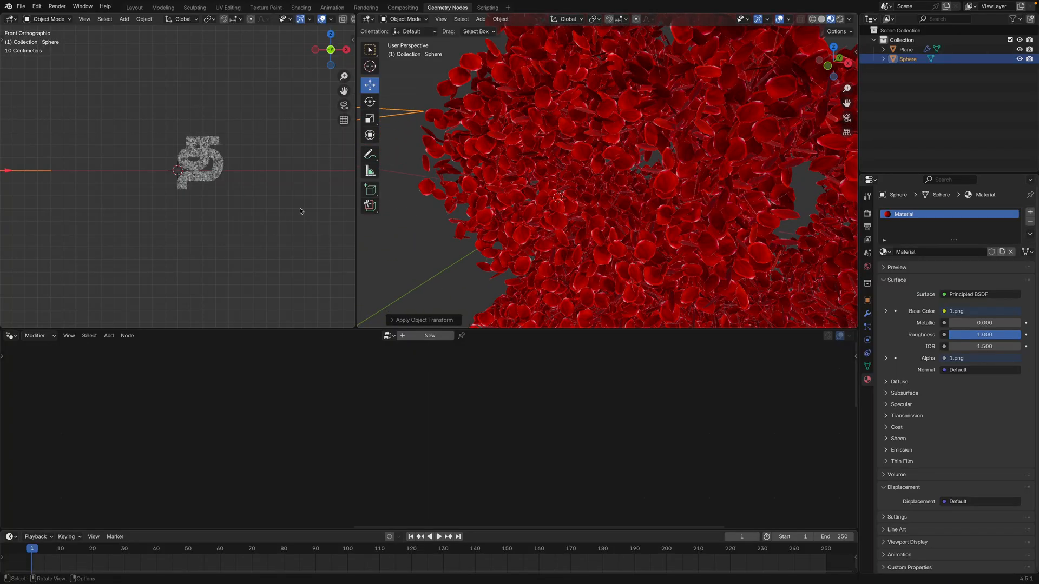
{"action": "scroll", "coordinate": [301, 211], "scroll_direction": "up", "scroll_amount": 4}
{"action": "scroll", "coordinate": [543, 199], "scroll_direction": "down", "scroll_amount": 8}
{"action": "middle_click_drag", "start_coordinate": [543, 199], "coordinate": [604, 224]}
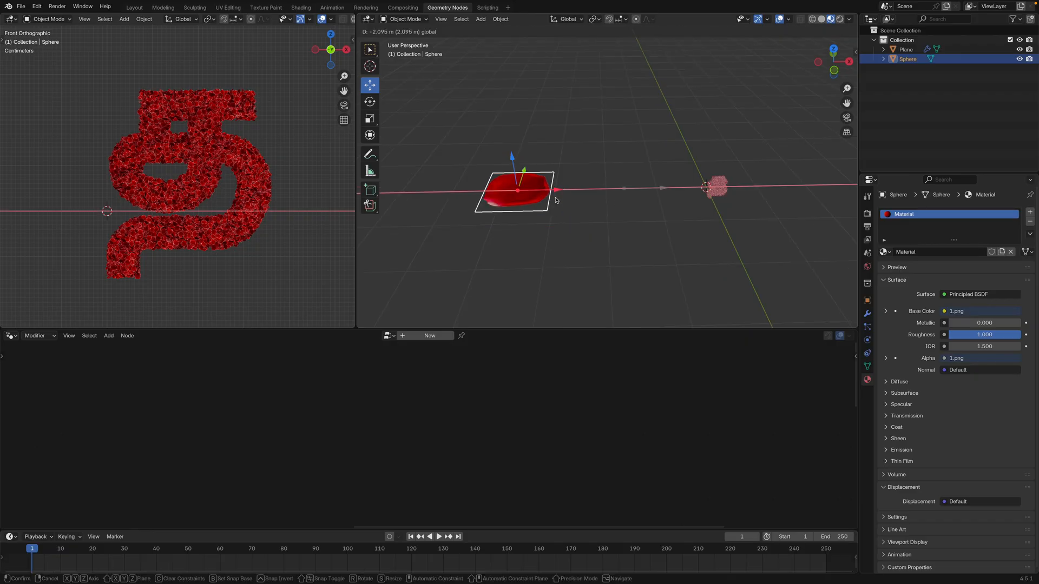
{"action": "left_click", "coordinate": [558, 202]}
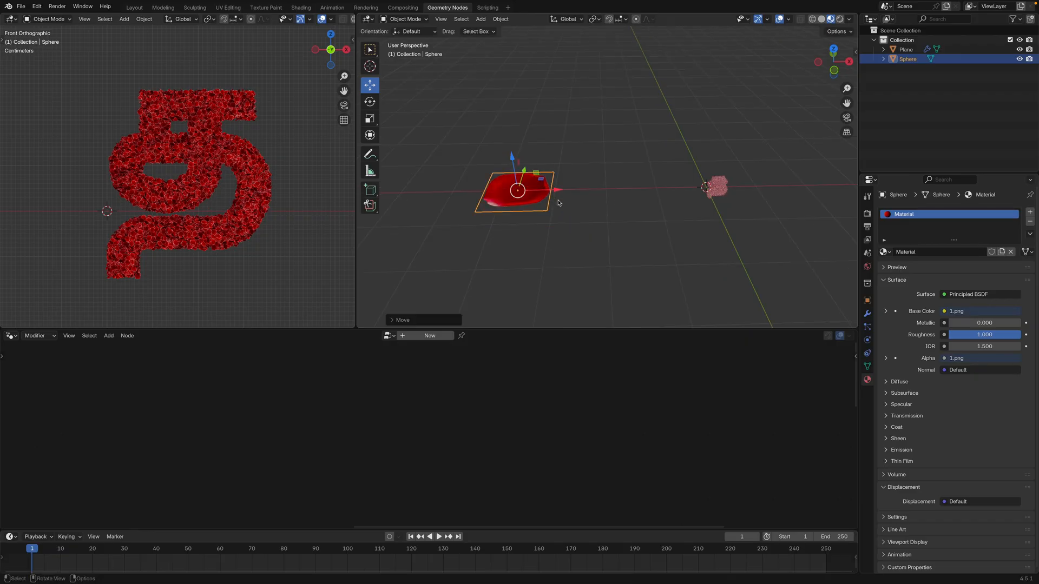
{"action": "key", "text": "shift+d"}
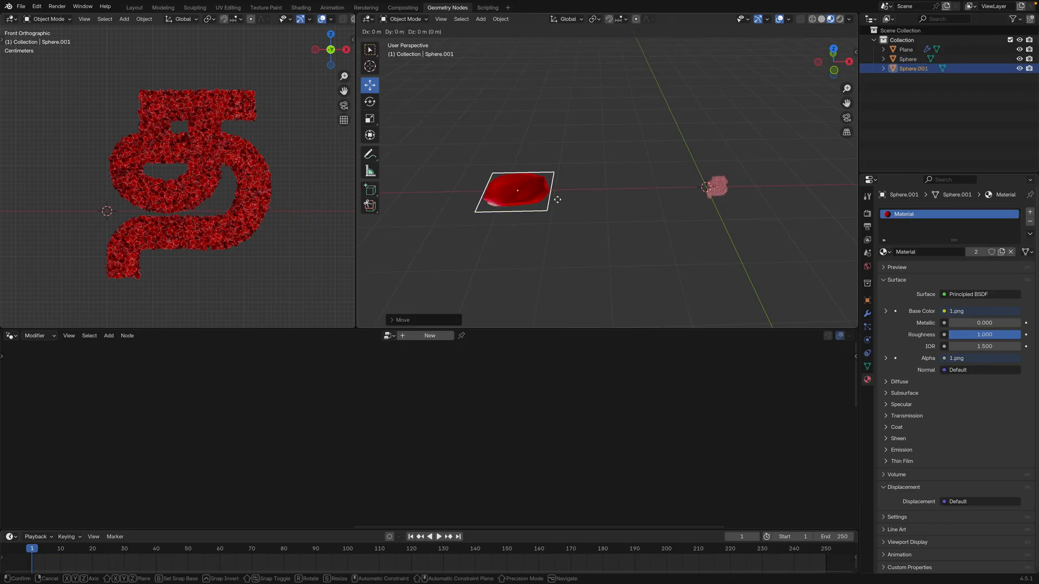
{"action": "left_click", "coordinate": [558, 200]}
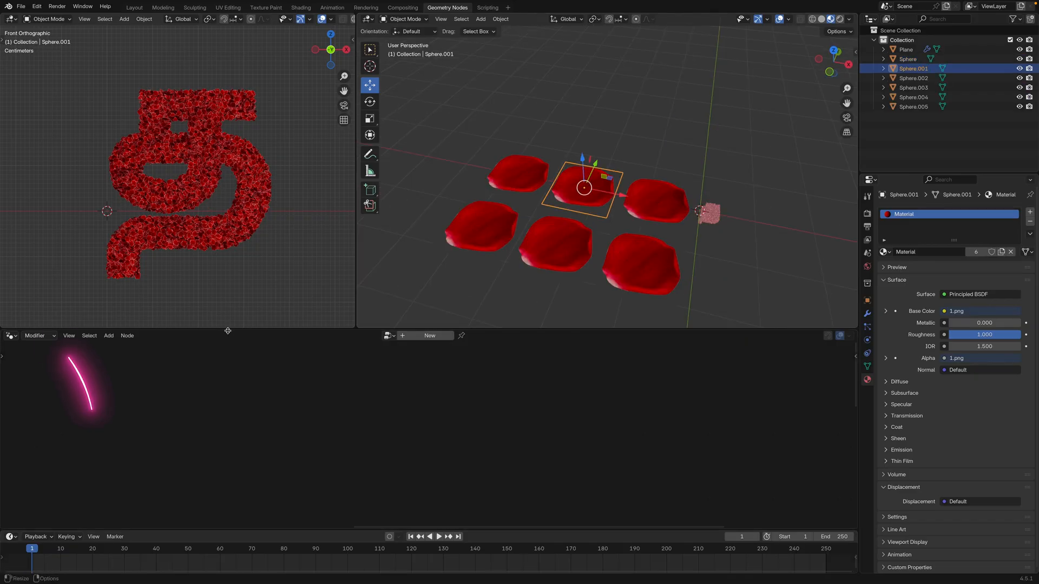
Enlarge the node area, change it to the Shader Editor and frame all the petal material nodes
{"action": "left_click_drag", "start_coordinate": [229, 328], "coordinate": [230, 304]}
{"action": "left_click", "coordinate": [11, 312]}
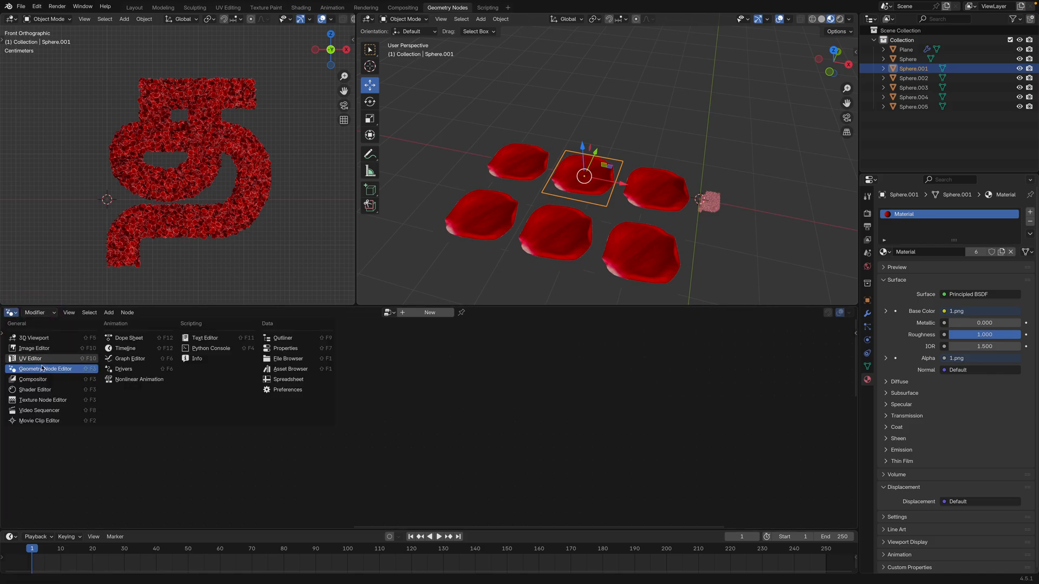
{"action": "left_click", "coordinate": [38, 389]}
{"action": "key", "text": "Home"}
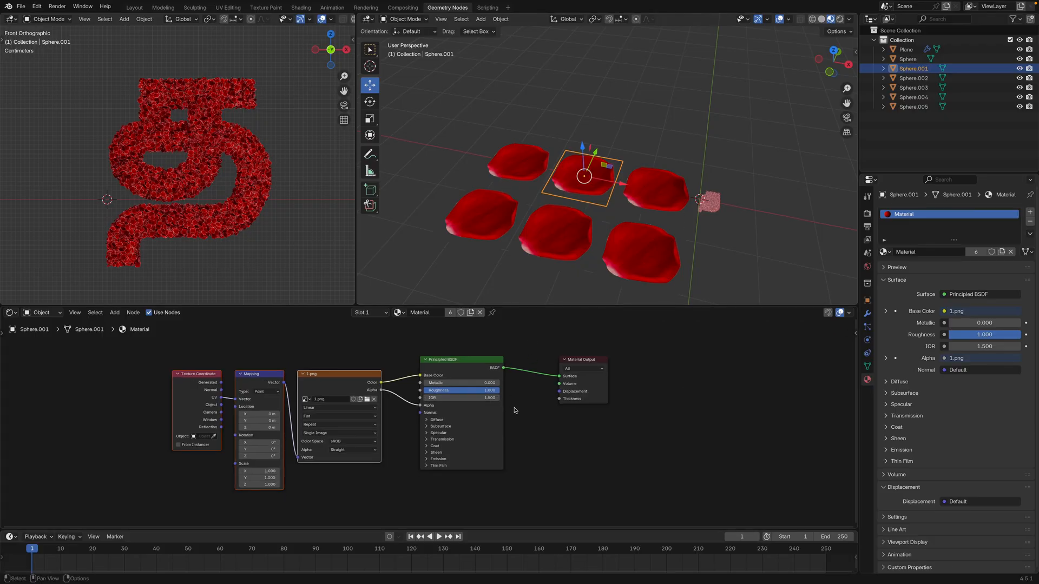
Make Sphere.001's material a single-user copy and load 2.png into its Image Texture node
{"action": "middle_click_drag", "start_coordinate": [515, 411], "coordinate": [531, 425]}
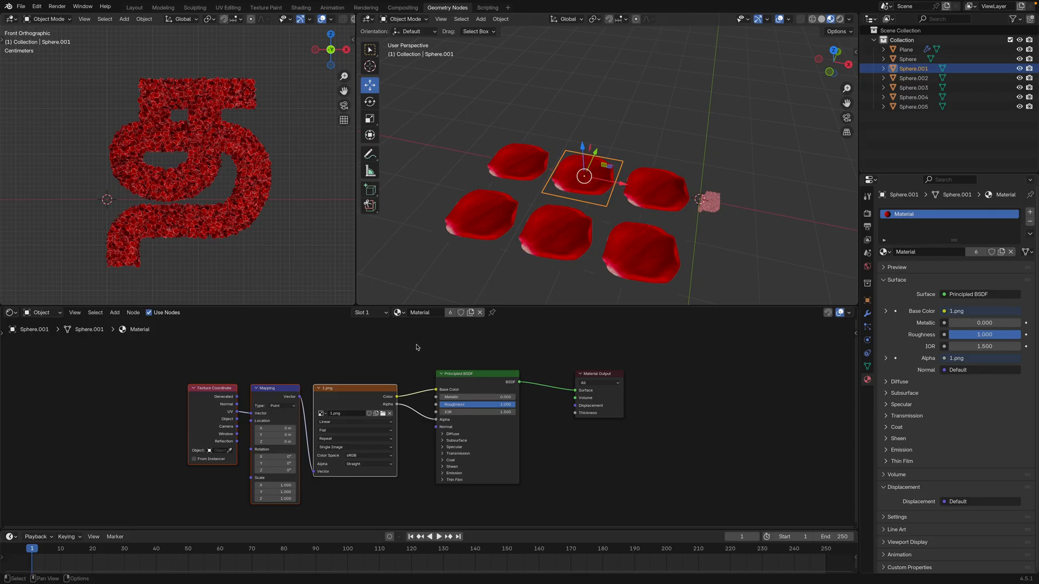
{"action": "middle_click_drag", "start_coordinate": [616, 170], "coordinate": [605, 195]}
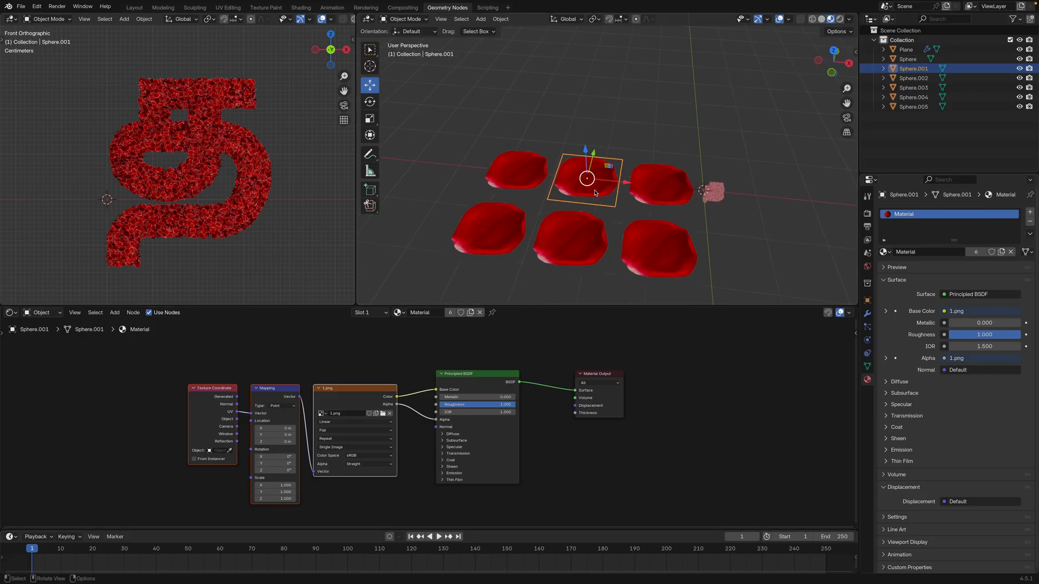
{"action": "left_click", "coordinate": [450, 315]}
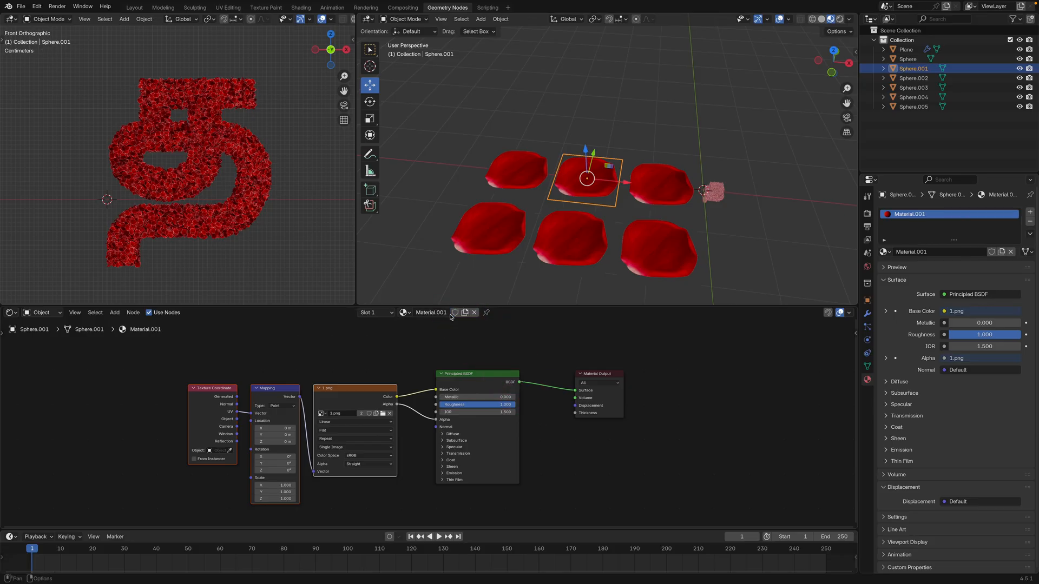
{"action": "left_click", "coordinate": [388, 414]}
{"action": "double_click", "coordinate": [381, 143]}
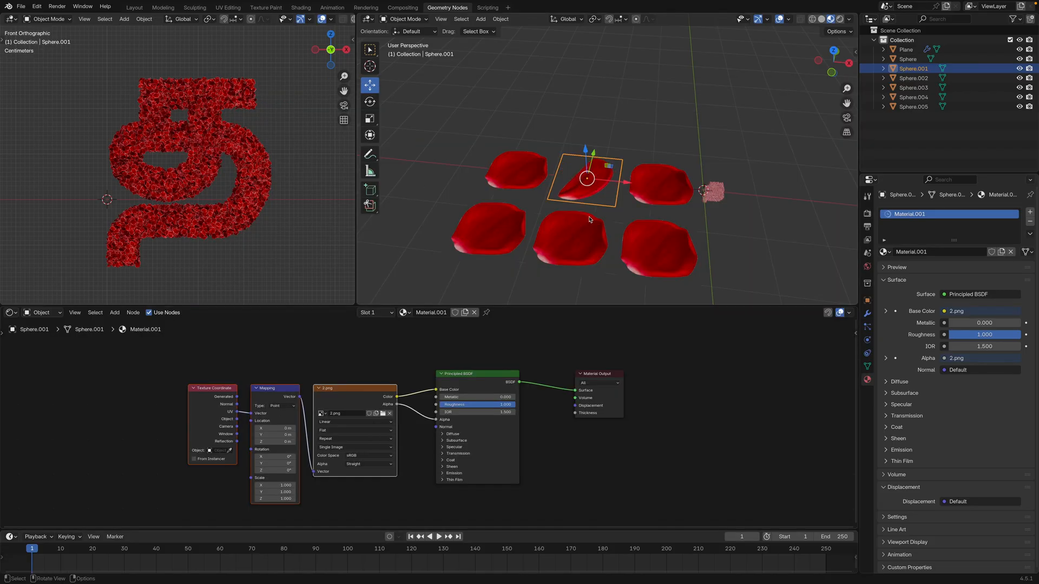
Give Sphere.002 its own copy of the petal material and load 3.png as its image texture
{"action": "left_click", "coordinate": [657, 184]}
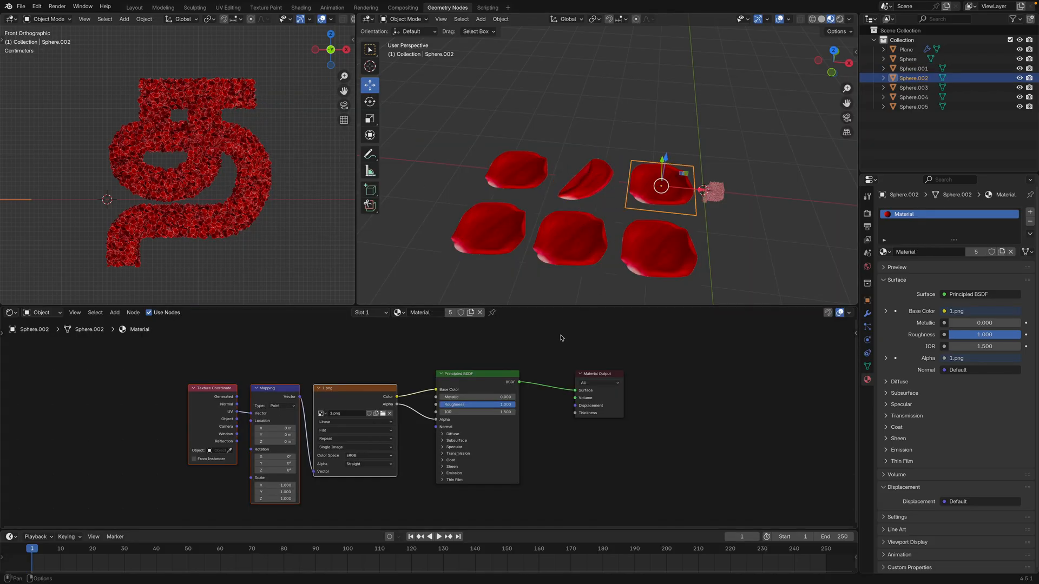
{"action": "left_click", "coordinate": [383, 415]}
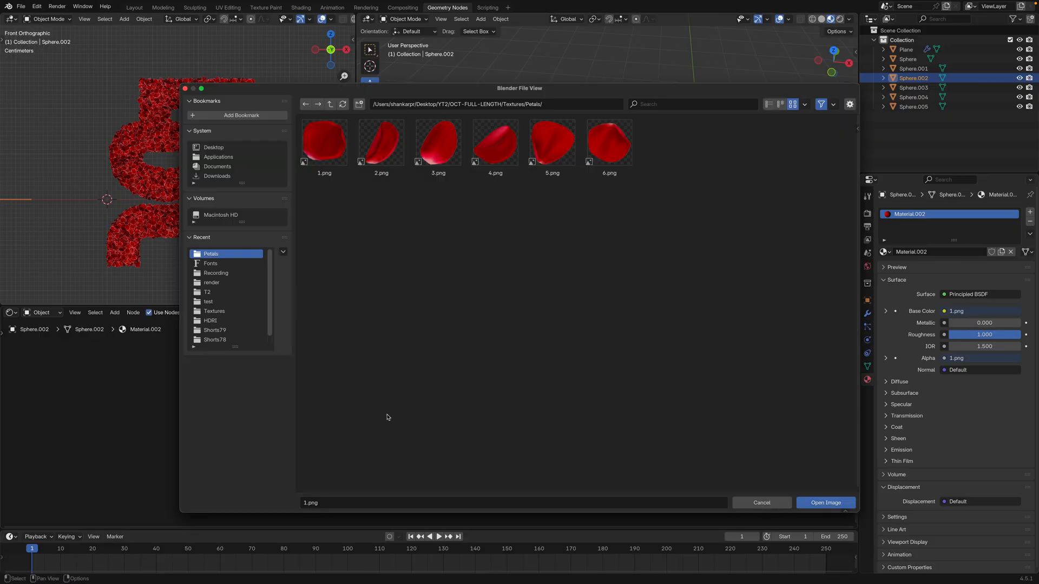
{"action": "double_click", "coordinate": [441, 149]}
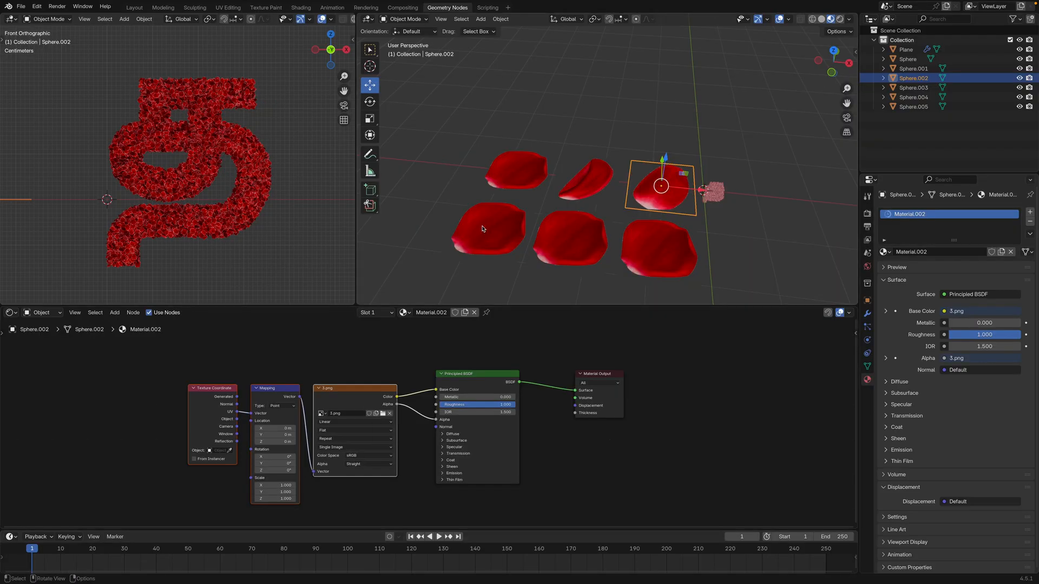
Give Sphere.003 its own copy of the petal material and load 4.png as its image texture
{"action": "left_click", "coordinate": [514, 241]}
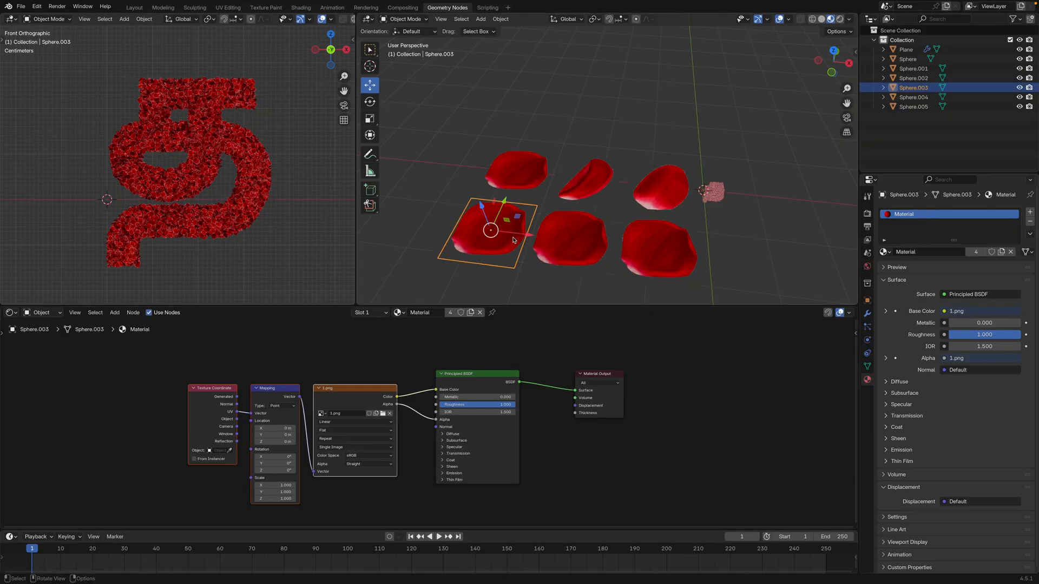
{"action": "left_click", "coordinate": [383, 415]}
{"action": "double_click", "coordinate": [495, 141]}
Give Sphere.004 its own copy of the petal material and load 5.png as its image texture
{"action": "left_click", "coordinate": [571, 238]}
{"action": "left_click", "coordinate": [383, 414]}
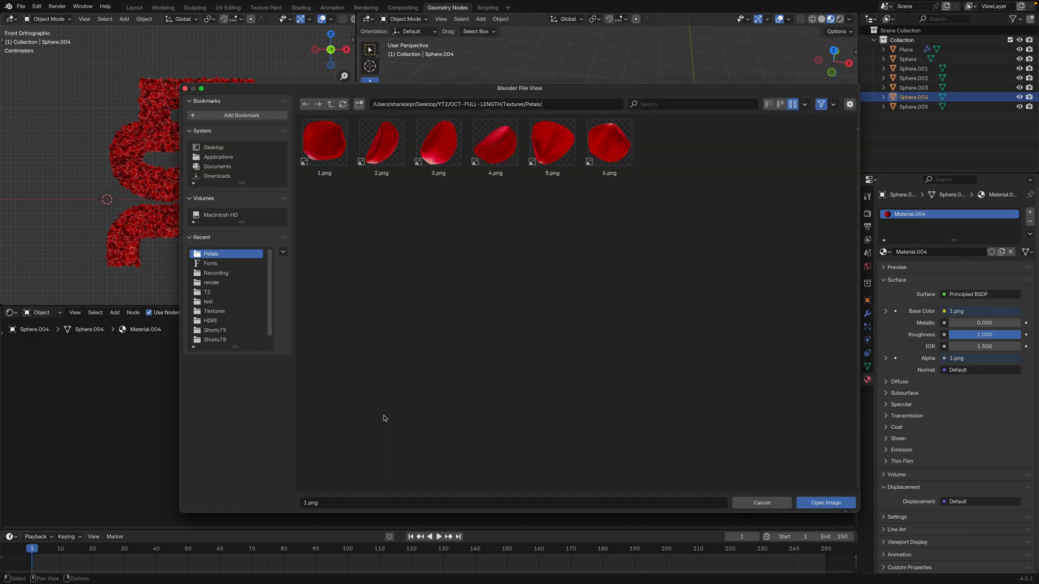
{"action": "double_click", "coordinate": [552, 141]}
Give Sphere.005 its own copy of the petal material and load 6.png as its image texture
{"action": "left_click", "coordinate": [658, 244]}
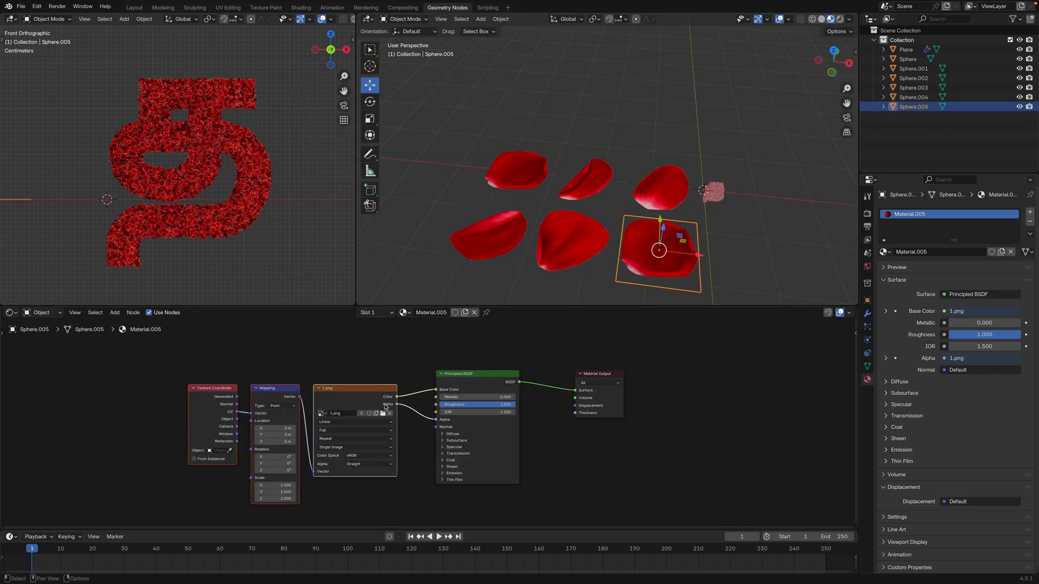
{"action": "left_click", "coordinate": [383, 415]}
{"action": "double_click", "coordinate": [607, 142]}
{"action": "scroll", "coordinate": [595, 125], "scroll_direction": "down", "scroll_amount": 4}
{"action": "middle_click_drag", "start_coordinate": [587, 112], "coordinate": [597, 139]}
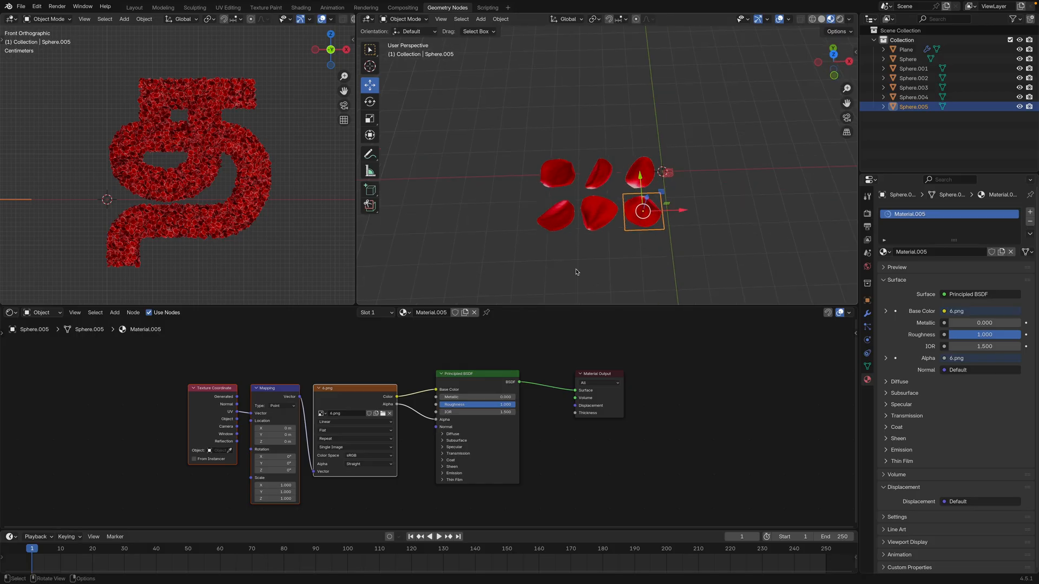
Select all six petal objects and move them into a new collection named Petals
{"action": "scroll", "coordinate": [586, 260], "scroll_direction": "down", "scroll_amount": 3}
{"action": "scroll", "coordinate": [617, 227], "scroll_direction": "up", "scroll_amount": 6}
{"action": "middle_click_drag", "start_coordinate": [636, 208], "coordinate": [566, 168], "text": "shift"}
{"action": "middle_click_drag", "start_coordinate": [566, 168], "coordinate": [535, 131]}
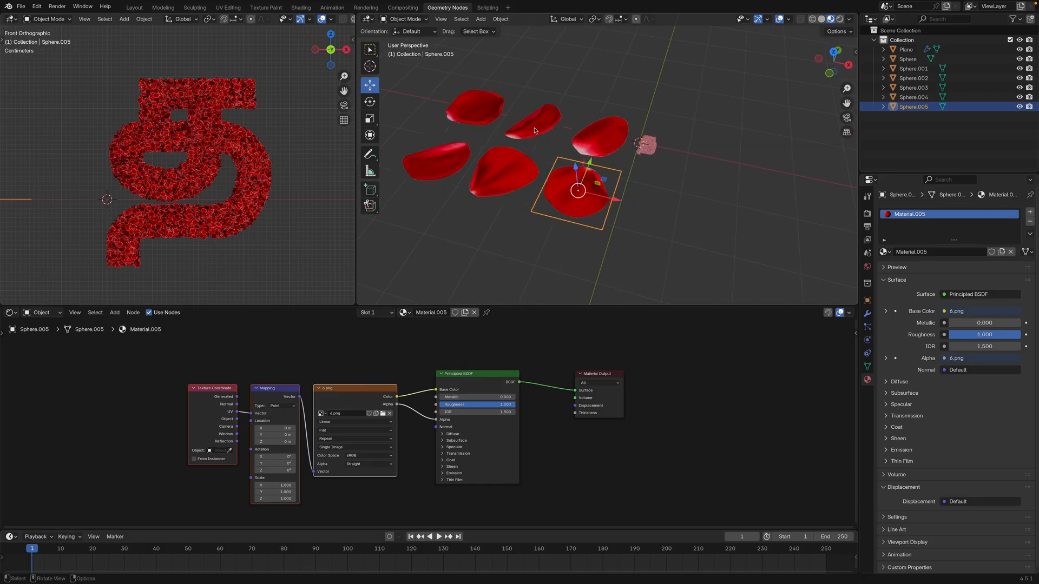
{"action": "middle_click_drag", "start_coordinate": [553, 231], "coordinate": [563, 212]}
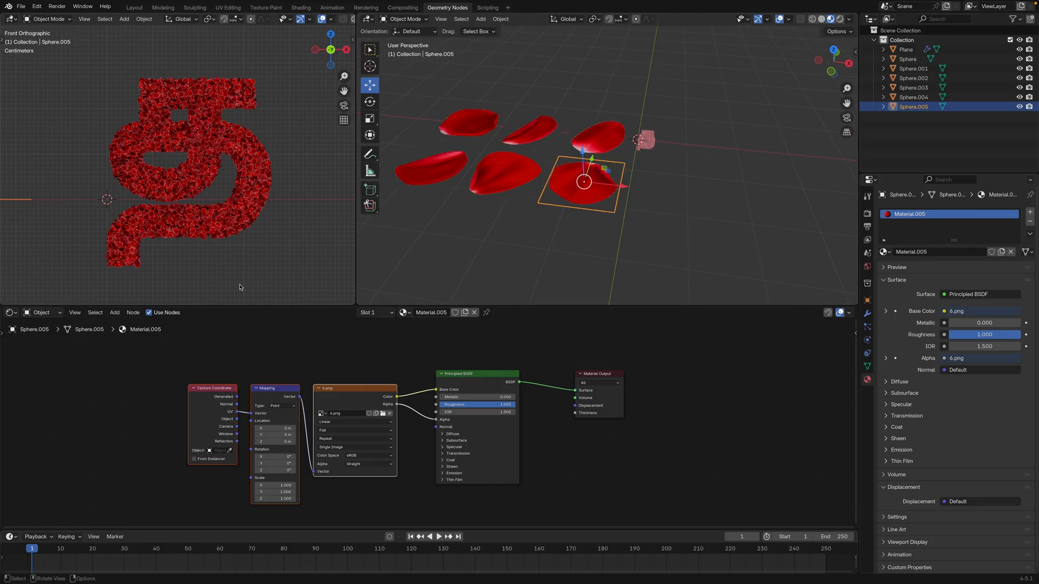
{"action": "middle_click_drag", "start_coordinate": [606, 165], "coordinate": [556, 172]}
{"action": "left_click", "coordinate": [514, 133], "text": "shift"}
{"action": "left_click", "coordinate": [568, 138], "text": "shift"}
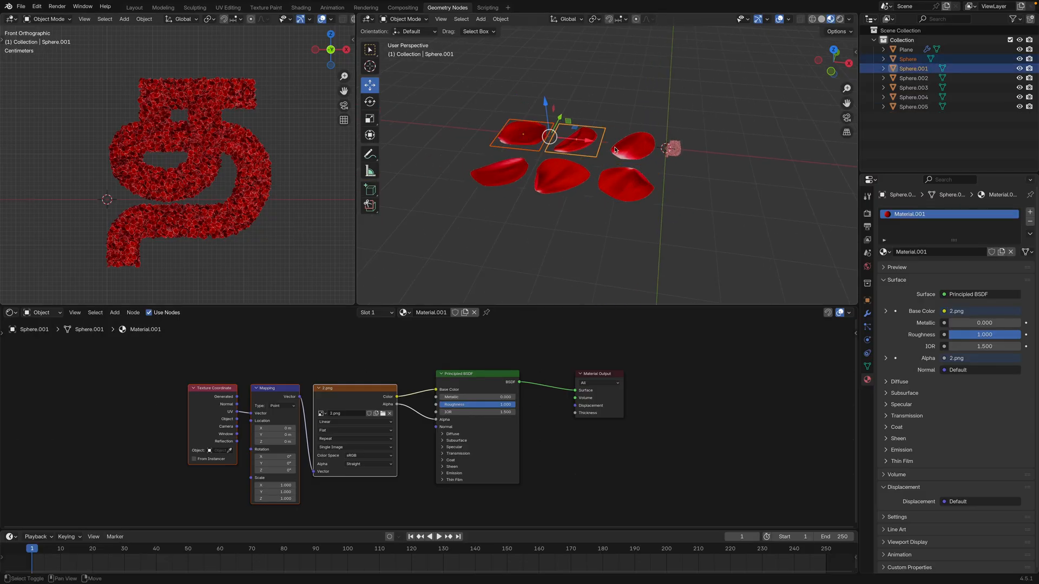
{"action": "left_click", "coordinate": [629, 147], "text": "shift"}
{"action": "left_click", "coordinate": [622, 184], "text": "shift"}
{"action": "left_click", "coordinate": [569, 182], "text": "shift"}
{"action": "left_click", "coordinate": [514, 175], "text": "shift"}
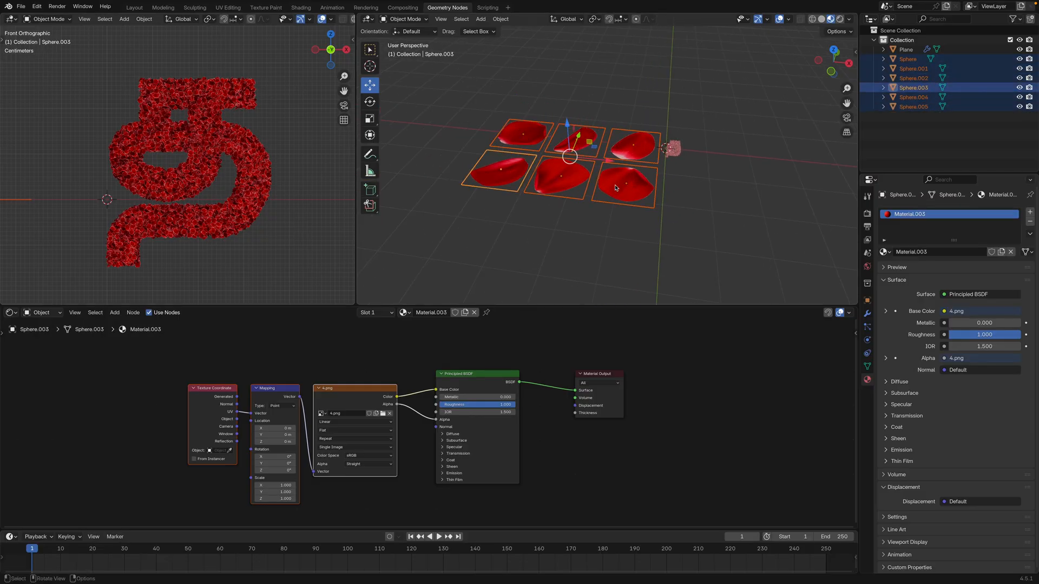
{"action": "key", "text": "m"}
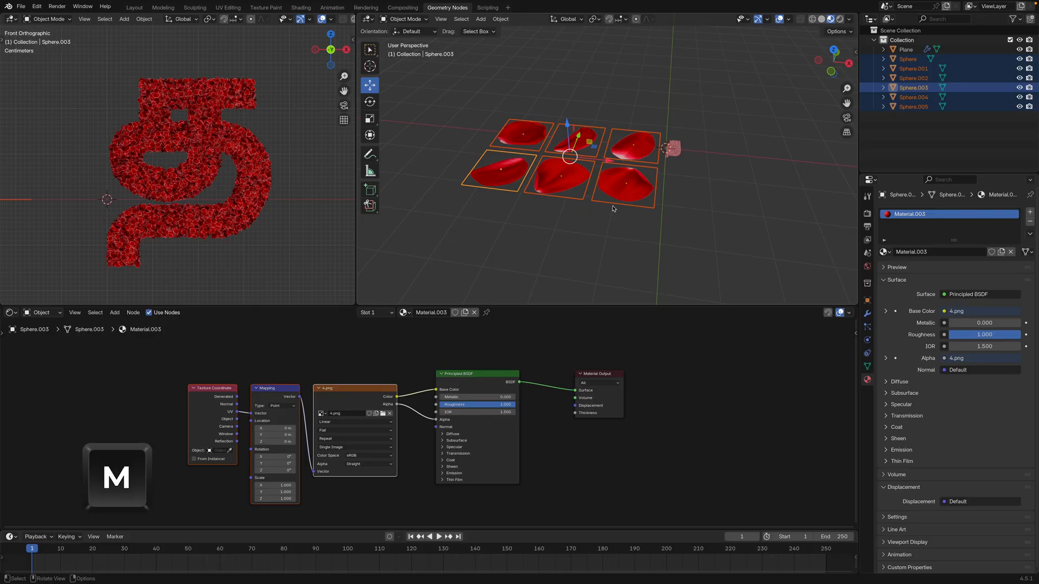
{"action": "left_click", "coordinate": [612, 205]}
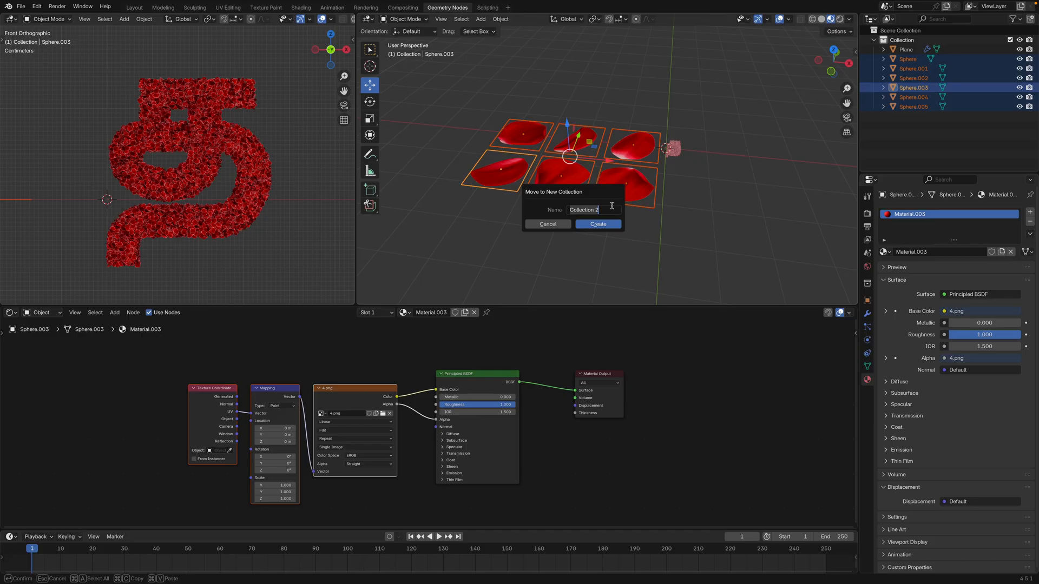
{"action": "type", "text": "Petals"}
{"action": "left_click", "coordinate": [611, 223]}
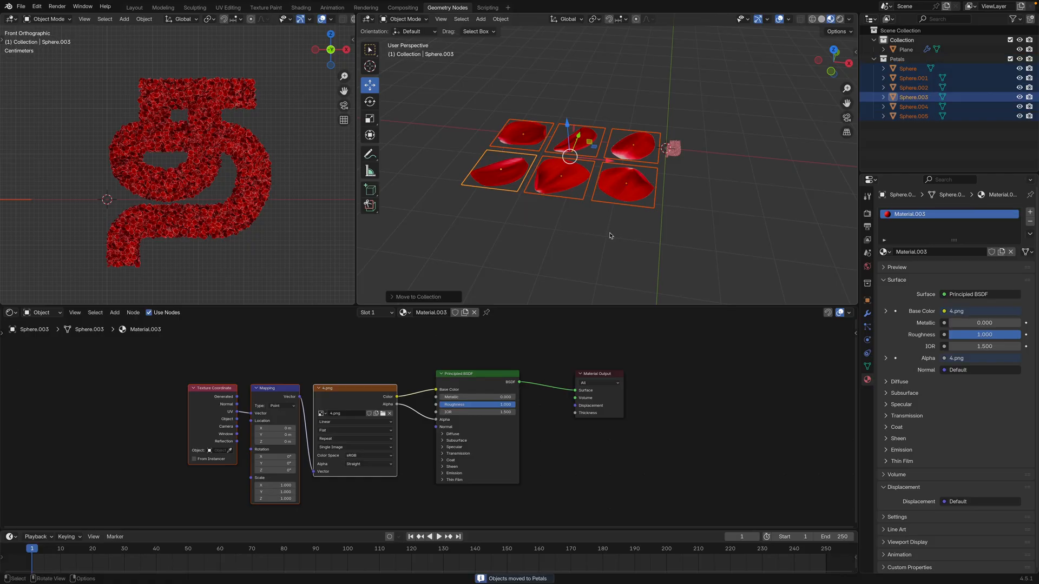
Switch the shader node area back to the Geometry Node Editor and select the Tamil letter object to show its node tree
{"action": "scroll", "coordinate": [544, 392], "scroll_direction": "down", "scroll_amount": 2}
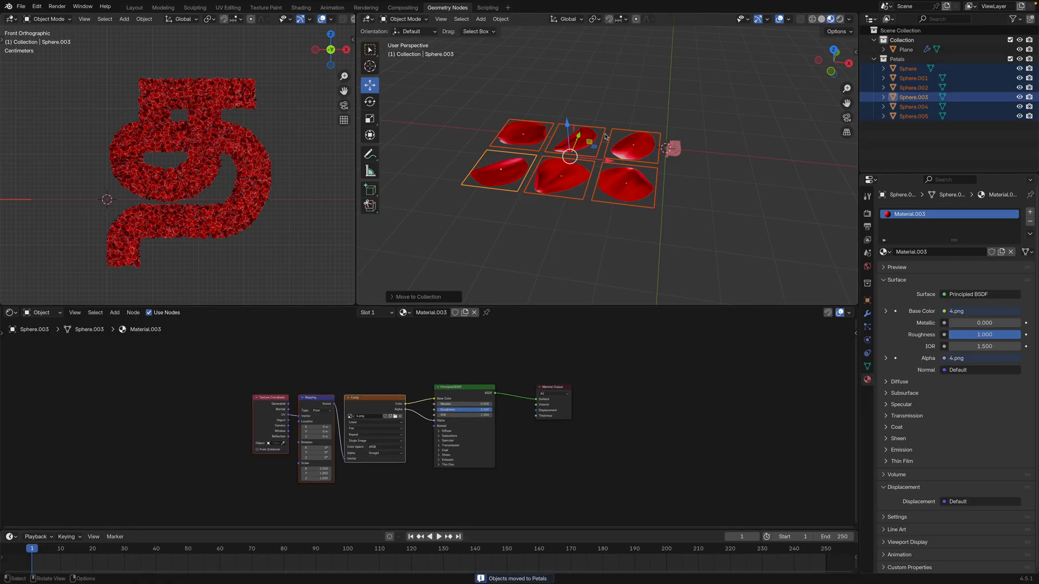
{"action": "scroll", "coordinate": [584, 134], "scroll_direction": "up", "scroll_amount": 4}
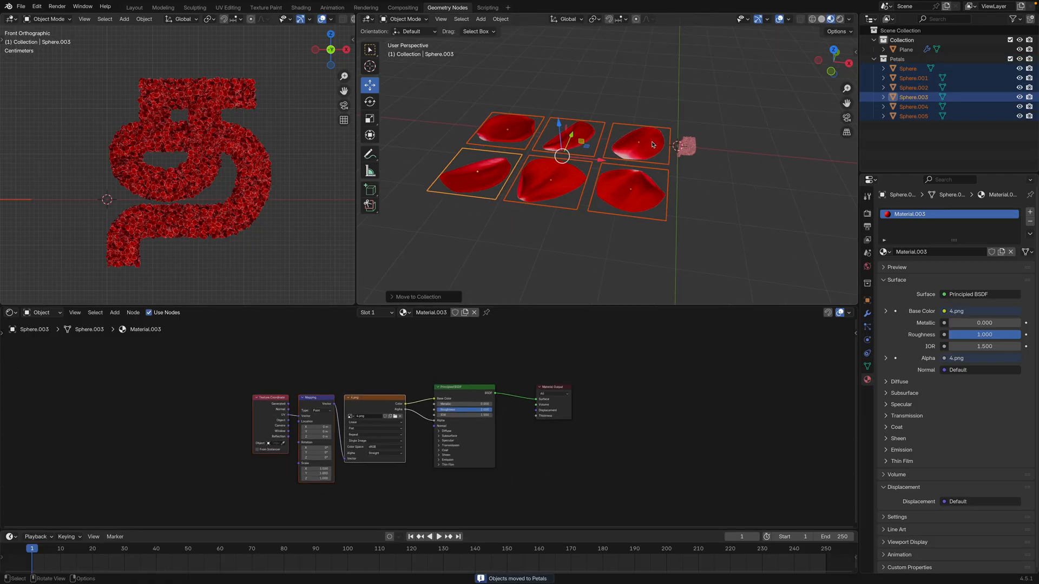
{"action": "left_click", "coordinate": [12, 313]}
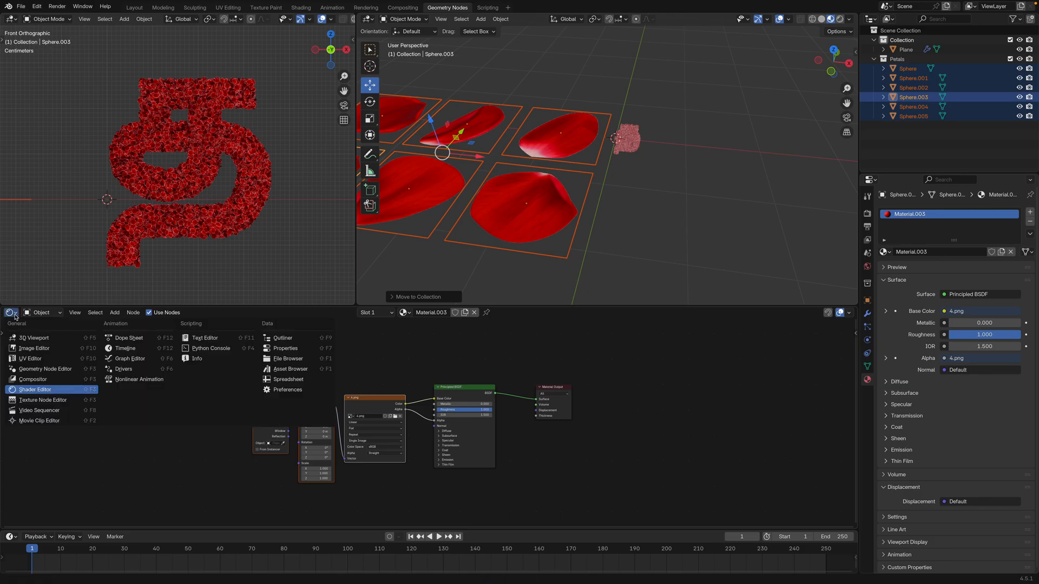
{"action": "left_click", "coordinate": [15, 314]}
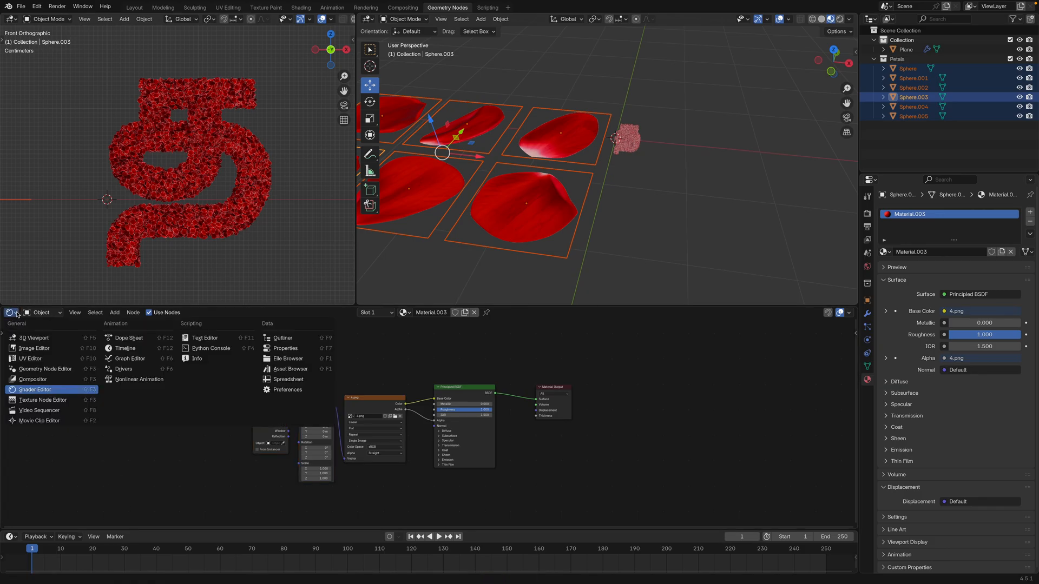
{"action": "left_click", "coordinate": [45, 369]}
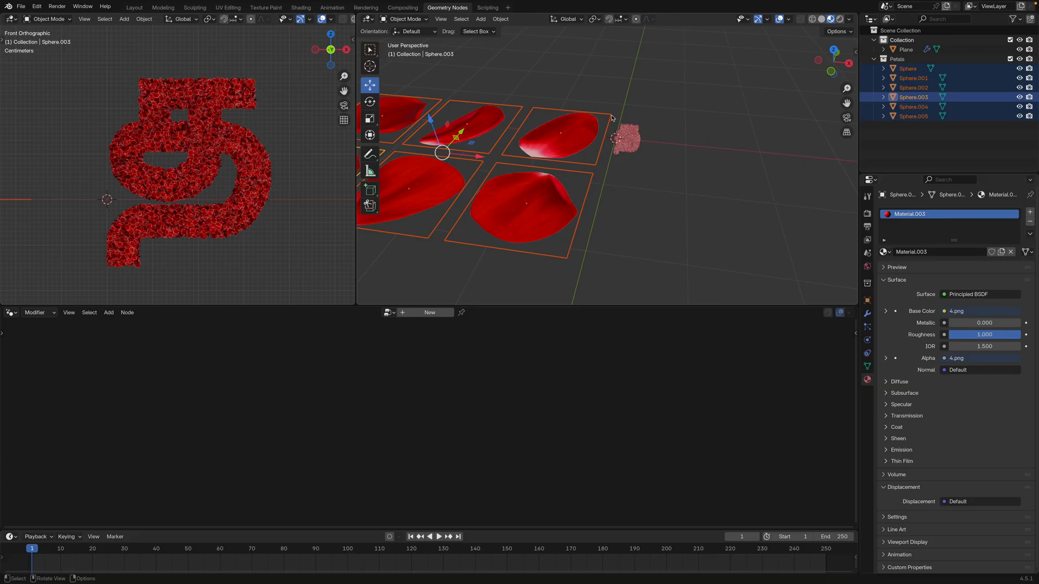
{"action": "left_click", "coordinate": [632, 140]}
{"action": "middle_click_drag", "start_coordinate": [638, 184], "coordinate": [649, 178]}
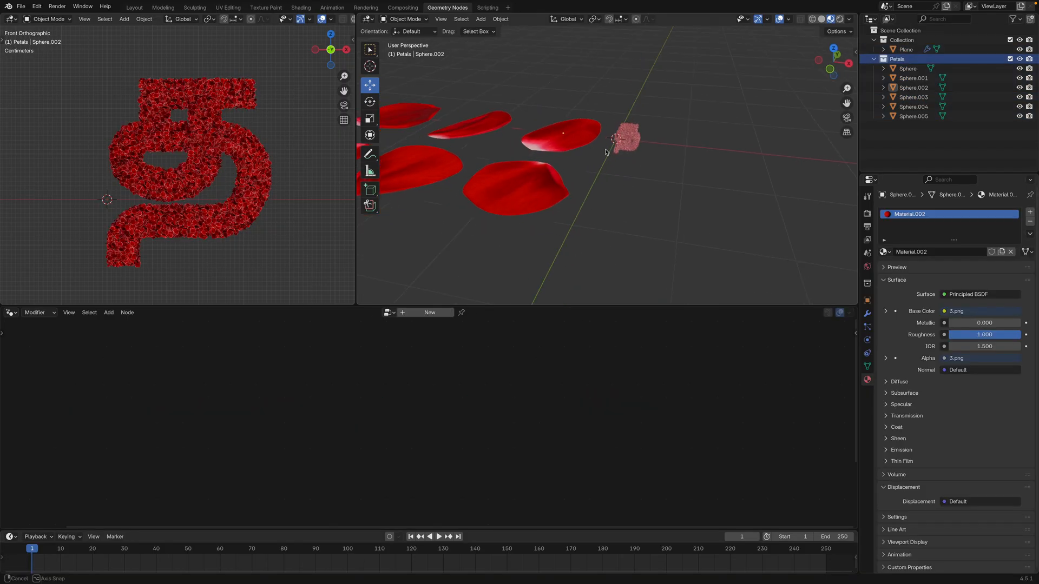
{"action": "scroll", "coordinate": [640, 176], "scroll_direction": "up", "scroll_amount": 4}
{"action": "scroll", "coordinate": [646, 177], "scroll_direction": "down", "scroll_amount": 3}
{"action": "left_click", "coordinate": [619, 171]}
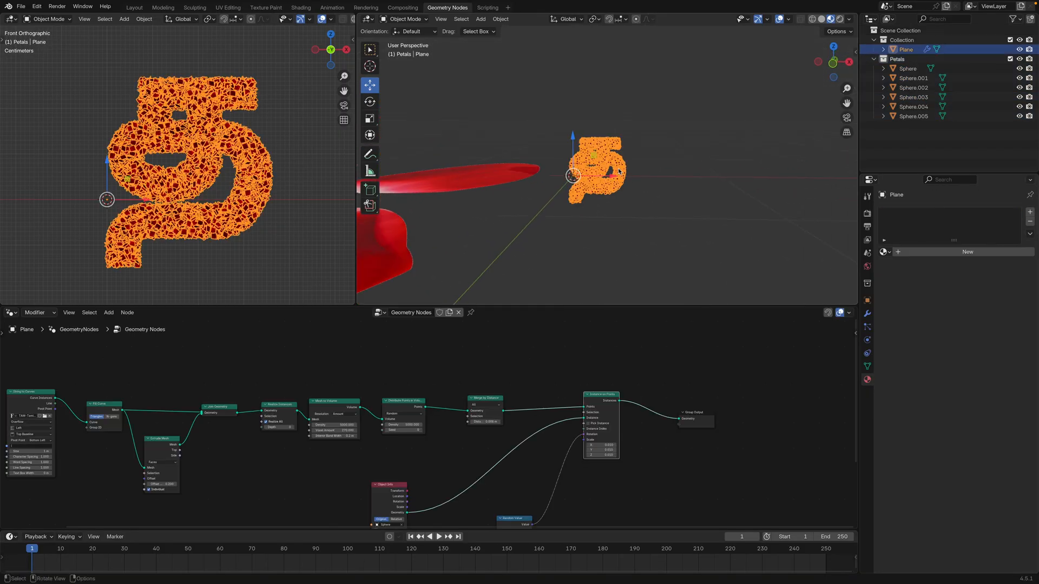
{"action": "key", "text": "Home"}
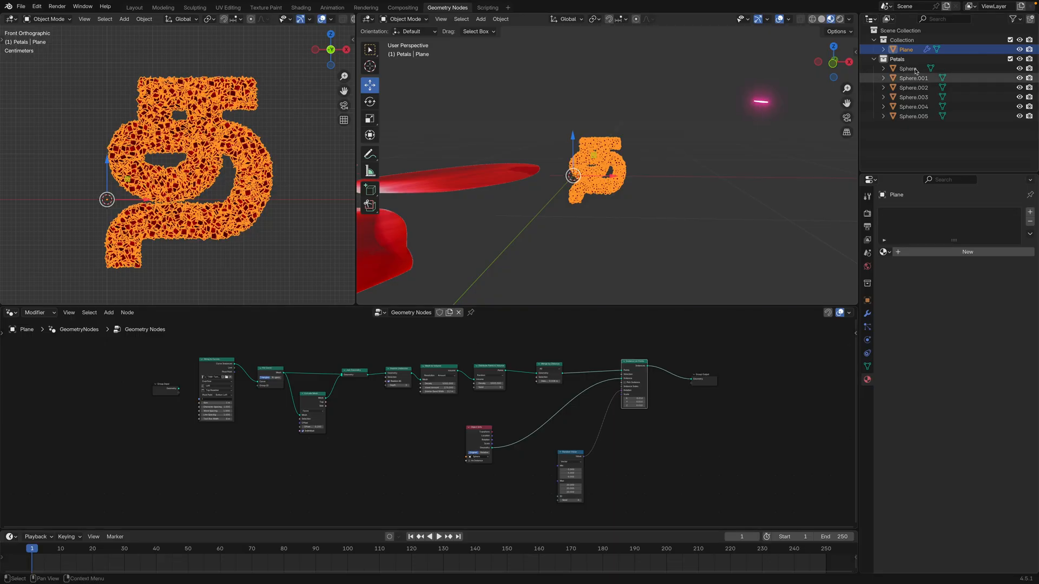
Add a Collection Info node for the Petals collection and connect its Instances to Instance on Points, replacing the Object Info connection
{"action": "left_click", "coordinate": [874, 59]}
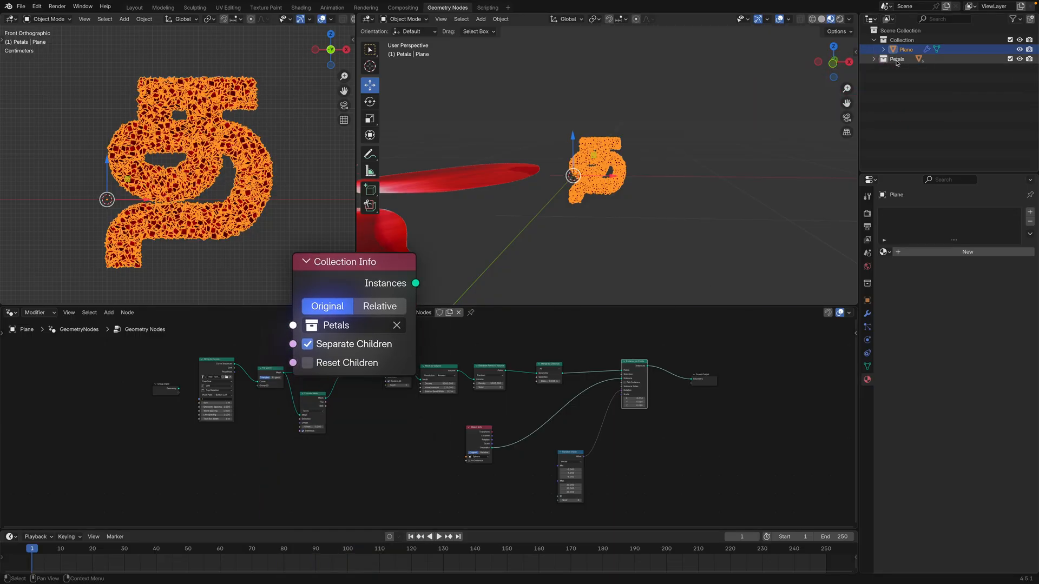
{"action": "left_click_drag", "start_coordinate": [897, 61], "coordinate": [638, 404]}
{"action": "scroll", "coordinate": [476, 425], "scroll_direction": "up", "scroll_amount": 2}
{"action": "middle_click_drag", "start_coordinate": [492, 446], "coordinate": [425, 442]}
{"action": "scroll", "coordinate": [451, 437], "scroll_direction": "up", "scroll_amount": 4}
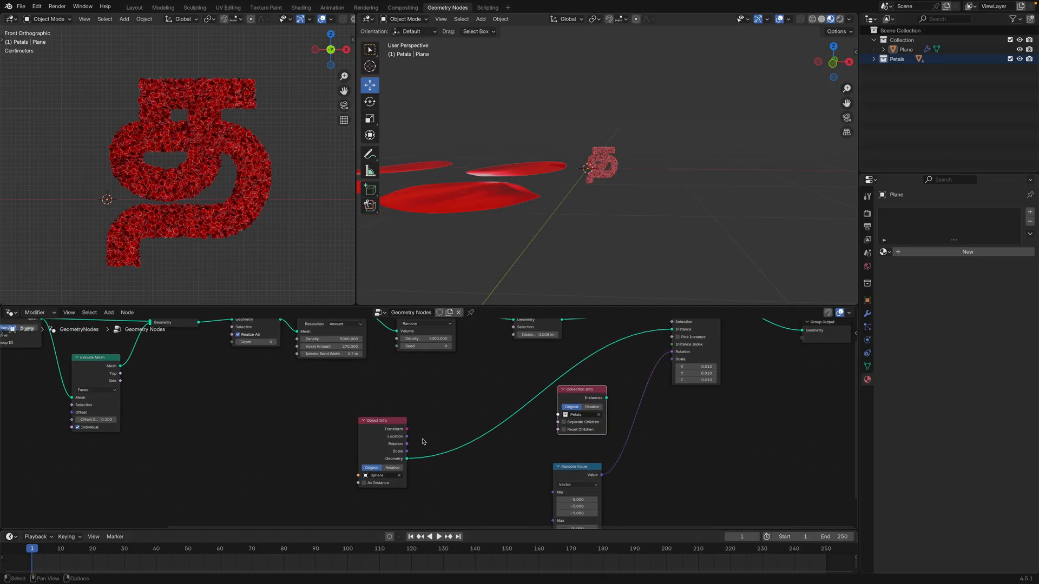
{"action": "left_click_drag", "start_coordinate": [667, 335], "coordinate": [471, 390]}
{"action": "middle_click_drag", "start_coordinate": [586, 395], "coordinate": [529, 418]}
{"action": "left_click_drag", "start_coordinate": [529, 418], "coordinate": [614, 354]}
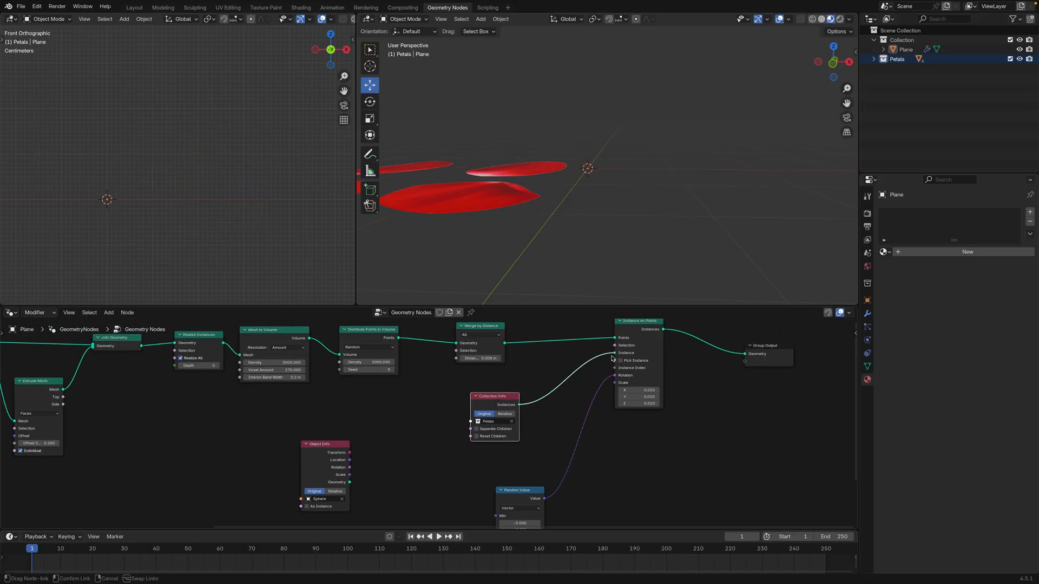
{"action": "middle_click_drag", "start_coordinate": [598, 187], "coordinate": [599, 193]}
{"action": "scroll", "coordinate": [600, 193], "scroll_direction": "up", "scroll_amount": 10}
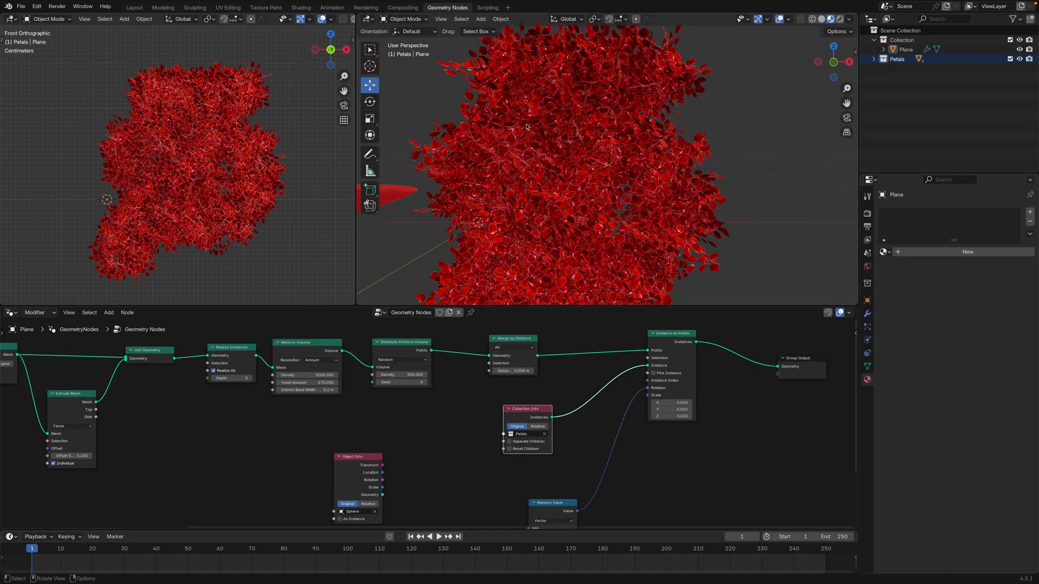
Enable Separate Children on the Petals Collection Info node and Pick Instance on the Instance on Points node
{"action": "scroll", "coordinate": [549, 153], "scroll_direction": "up", "scroll_amount": 2}
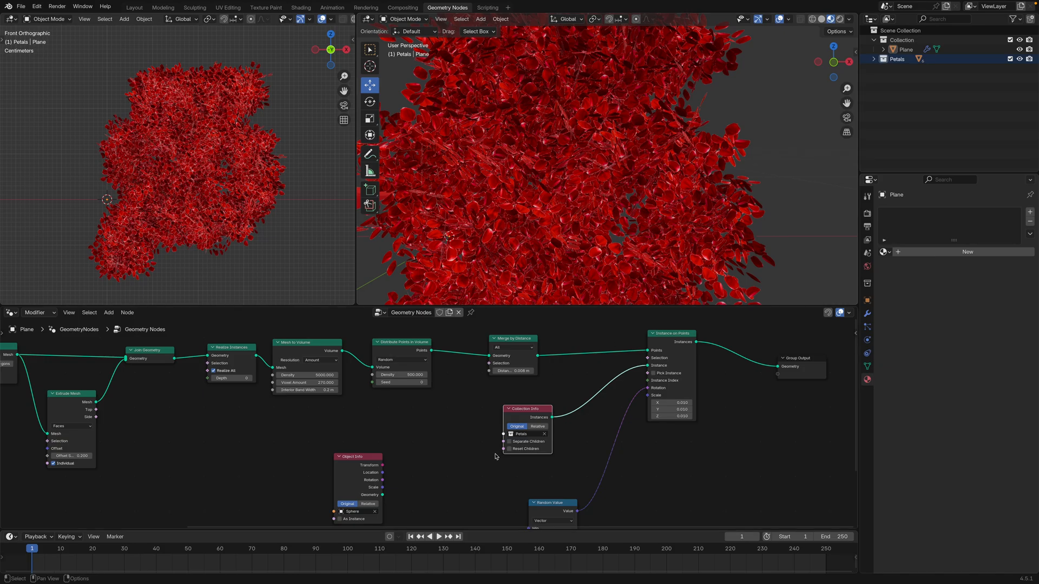
{"action": "scroll", "coordinate": [510, 445], "scroll_direction": "up", "scroll_amount": 2}
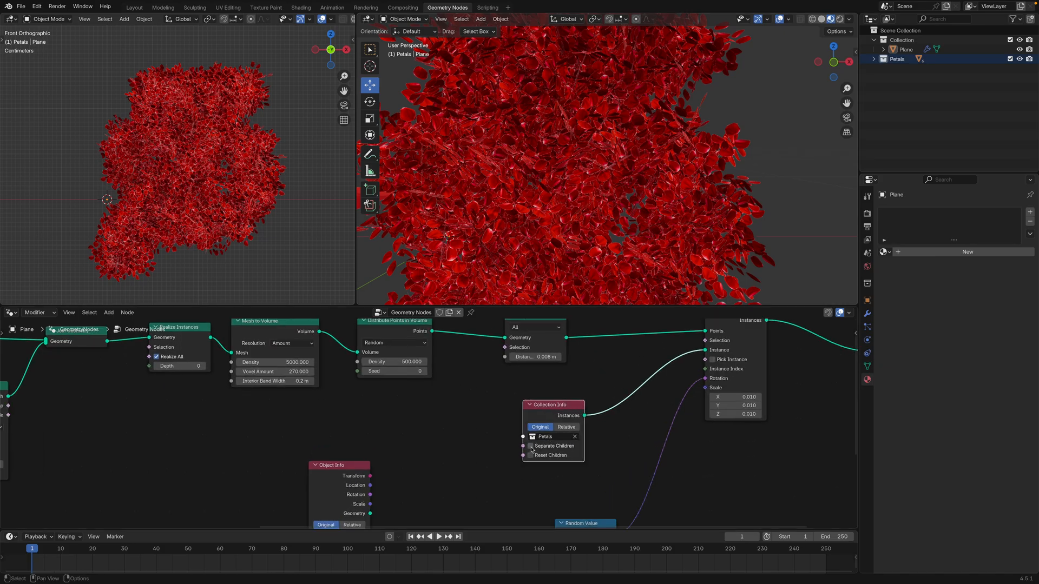
{"action": "left_click", "coordinate": [531, 447]}
{"action": "middle_click_drag", "start_coordinate": [733, 307], "coordinate": [638, 323]}
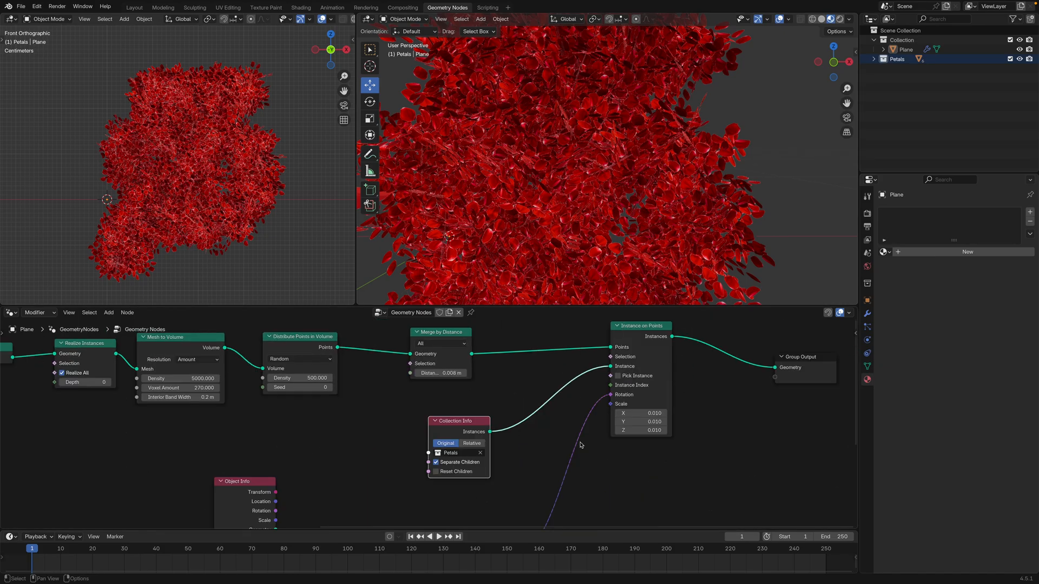
{"action": "left_click", "coordinate": [617, 376]}
{"action": "middle_click_drag", "start_coordinate": [619, 380], "coordinate": [669, 394]}
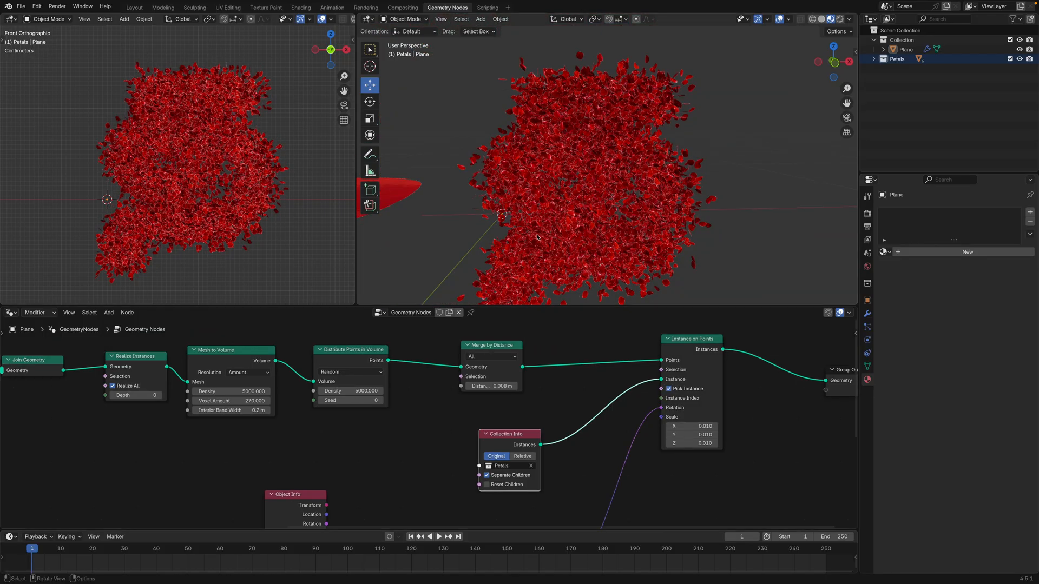
Set the Merge by Distance distance to 0.009 m and the Distribute Points in Volume density to 3000 with seed 54
{"action": "middle_click_drag", "start_coordinate": [545, 233], "coordinate": [669, 150]}
{"action": "scroll", "coordinate": [687, 137], "scroll_direction": "up", "scroll_amount": 5}
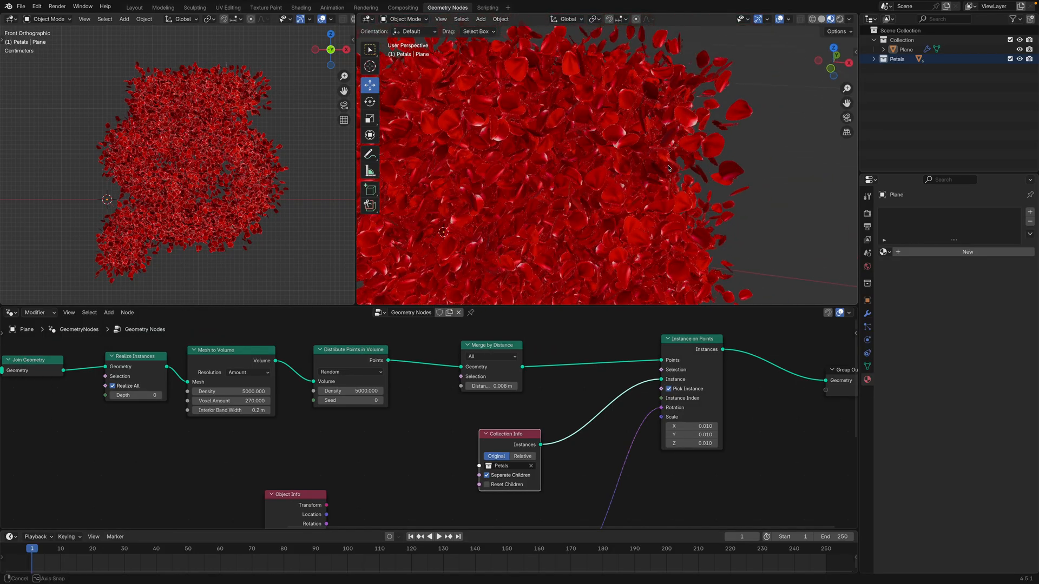
{"action": "middle_click_drag", "start_coordinate": [688, 136], "coordinate": [671, 128]}
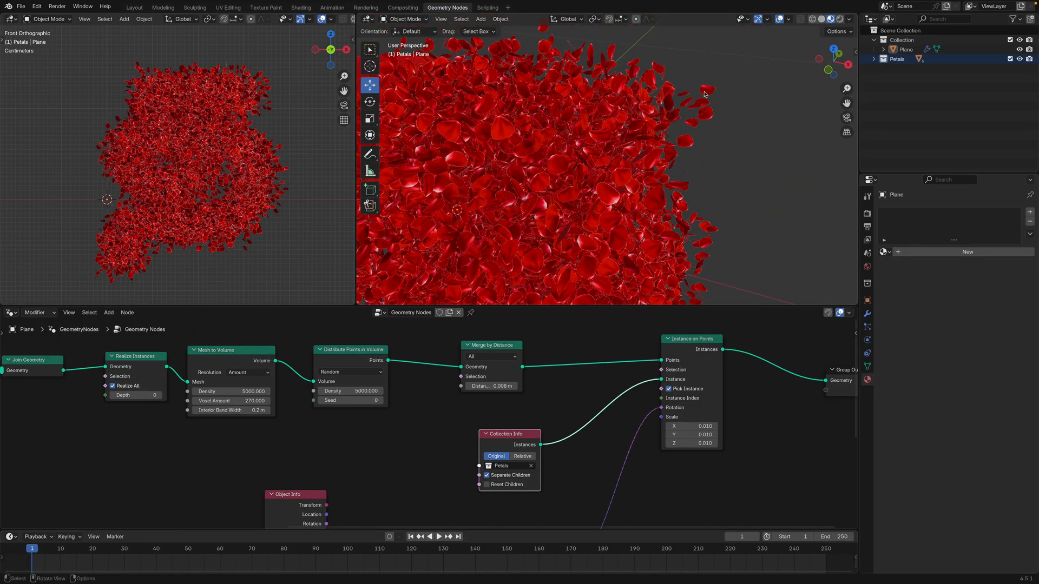
{"action": "middle_click_drag", "start_coordinate": [574, 225], "coordinate": [589, 202]}
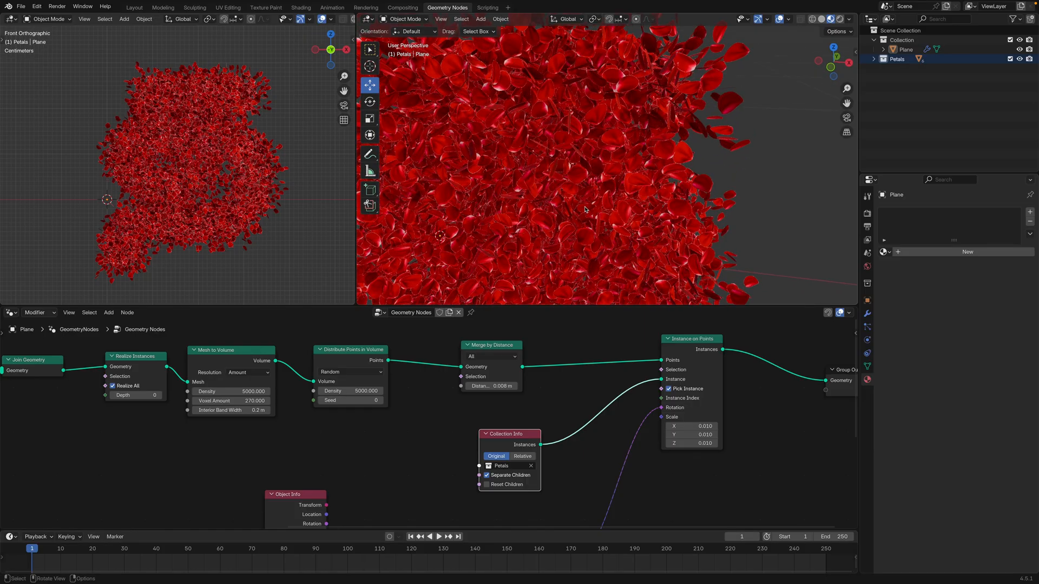
{"action": "scroll", "coordinate": [589, 201], "scroll_direction": "down", "scroll_amount": 6}
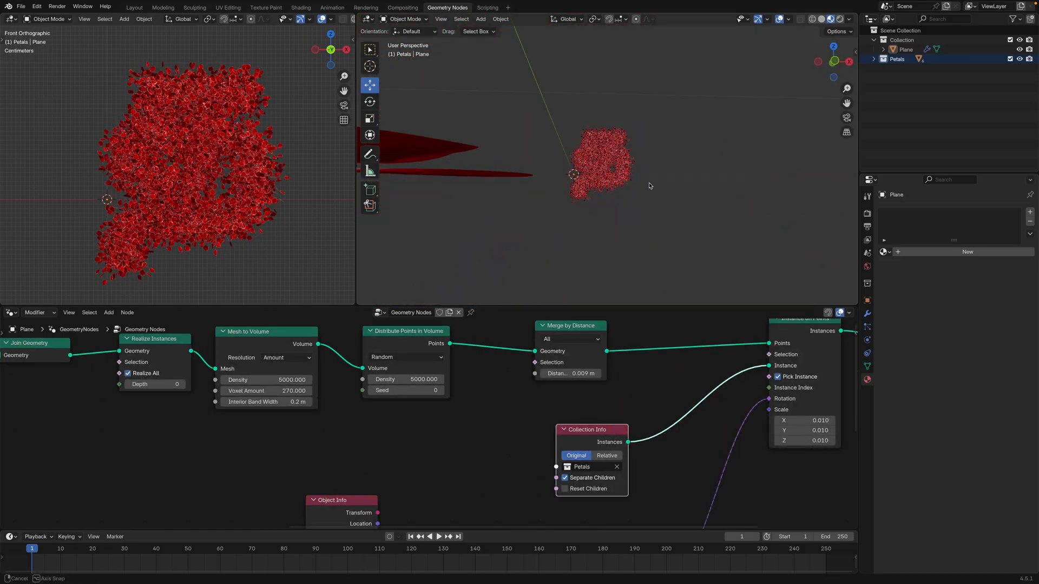
{"action": "scroll", "coordinate": [639, 205], "scroll_direction": "up", "scroll_amount": 6}
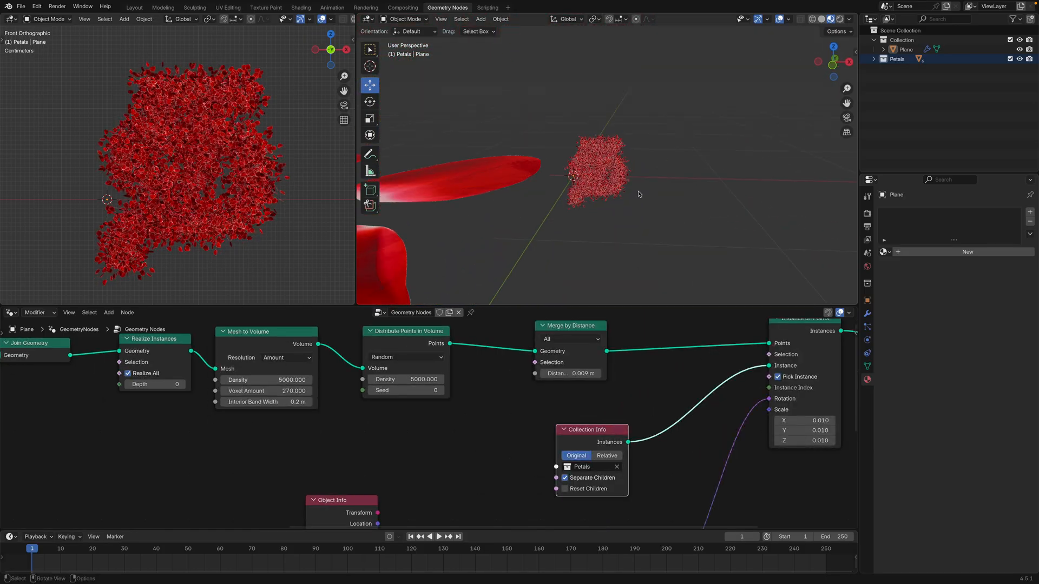
{"action": "scroll", "coordinate": [638, 206], "scroll_direction": "down", "scroll_amount": 3}
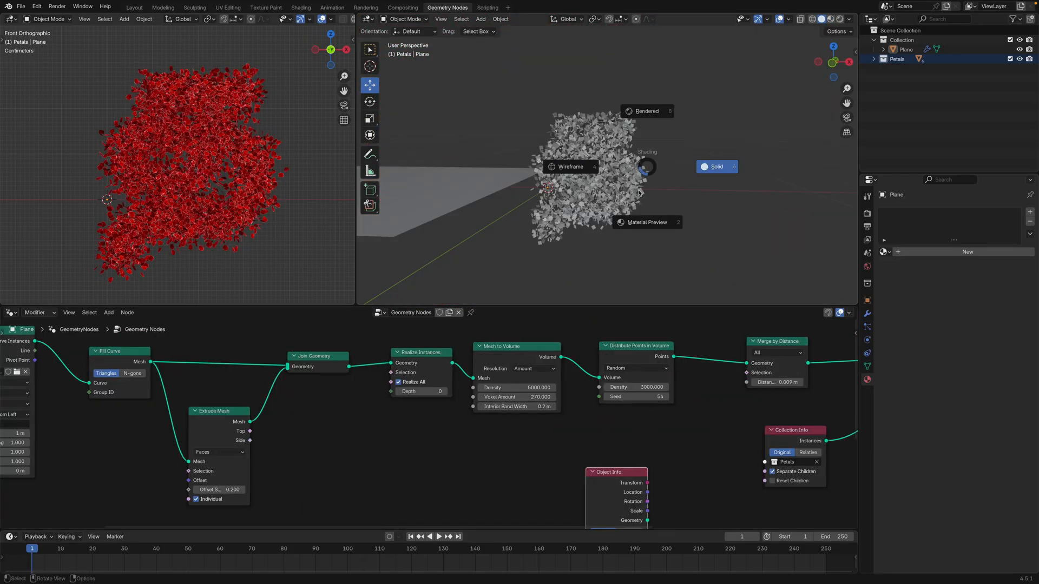
Exclude the Petals collection from the view layer so the source petals are hidden beside the letter
{"action": "scroll", "coordinate": [628, 139], "scroll_direction": "up", "scroll_amount": 3}
{"action": "middle_click_drag", "start_coordinate": [627, 139], "coordinate": [617, 194]}
{"action": "scroll", "coordinate": [641, 154], "scroll_direction": "down", "scroll_amount": 10}
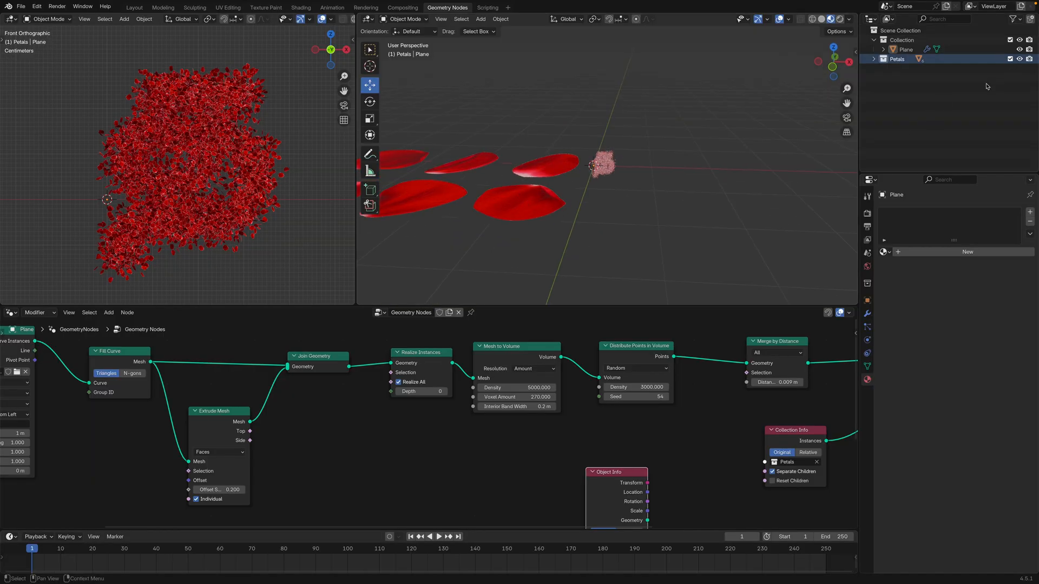
{"action": "left_click", "coordinate": [1010, 59]}
{"action": "scroll", "coordinate": [655, 167], "scroll_direction": "up", "scroll_amount": 2}
{"action": "scroll", "coordinate": [655, 167], "scroll_direction": "up", "scroll_amount": 3}
{"action": "middle_click_drag", "start_coordinate": [656, 167], "coordinate": [659, 149]}
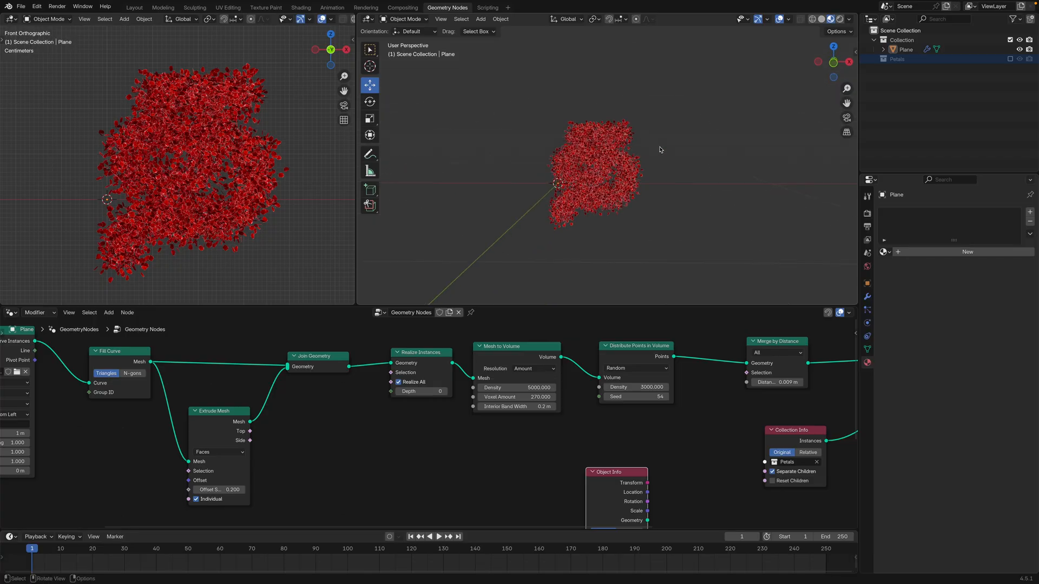
{"action": "scroll", "coordinate": [659, 149], "scroll_direction": "down", "scroll_amount": 2}
{"action": "scroll", "coordinate": [660, 152], "scroll_direction": "up", "scroll_amount": 3}
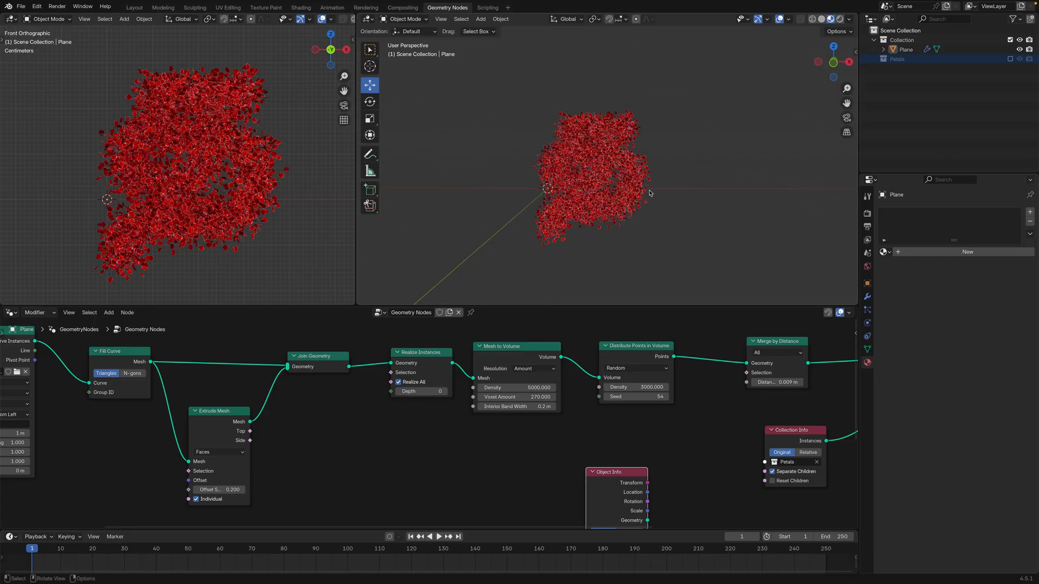
{"action": "scroll", "coordinate": [691, 204], "scroll_direction": "down", "scroll_amount": 3}
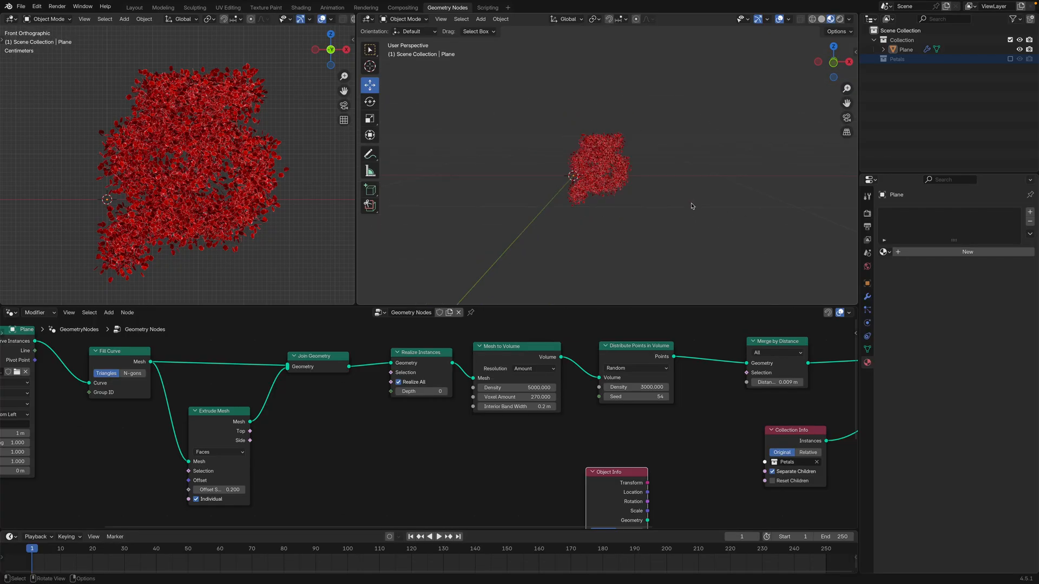
Switch to Chrome and copy the converted Tamil word தமிழ் from the Unicode To Tam font converter's output
{"action": "middle_click_drag", "start_coordinate": [470, 468], "coordinate": [702, 423]}
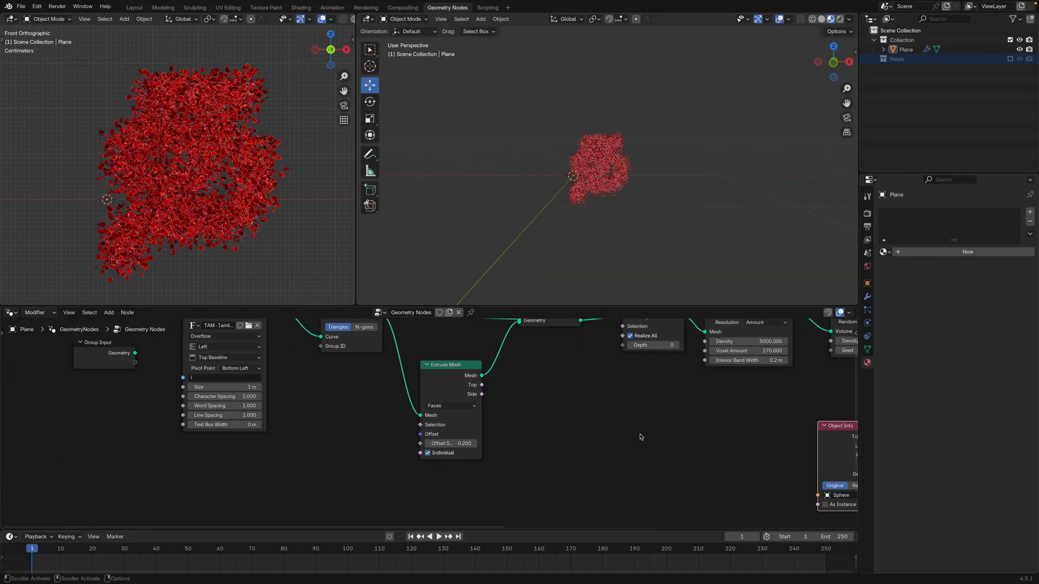
{"action": "middle_click_drag", "start_coordinate": [398, 493], "coordinate": [414, 507]}
{"action": "left_click", "coordinate": [586, 572]}
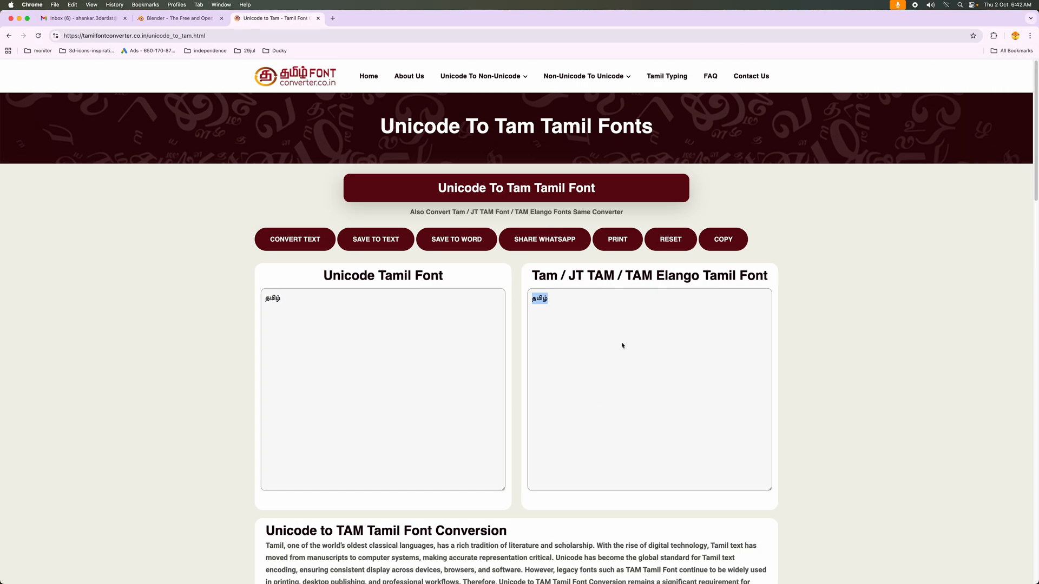
{"action": "left_click_drag", "start_coordinate": [557, 312], "coordinate": [536, 300]}
{"action": "key", "text": "super+c"}
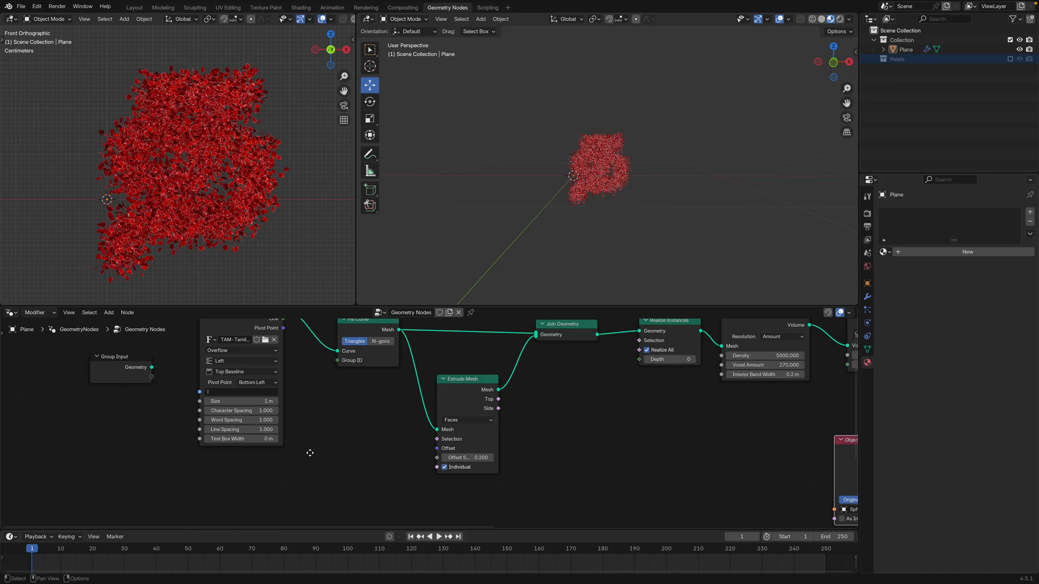
Switch to Blender and paste the copied Tamil word into the String to Curves node's text string
{"action": "middle_click_drag", "start_coordinate": [308, 453], "coordinate": [392, 466]}
{"action": "scroll", "coordinate": [390, 433], "scroll_direction": "up", "scroll_amount": 4}
{"action": "middle_click_drag", "start_coordinate": [341, 403], "coordinate": [402, 445]}
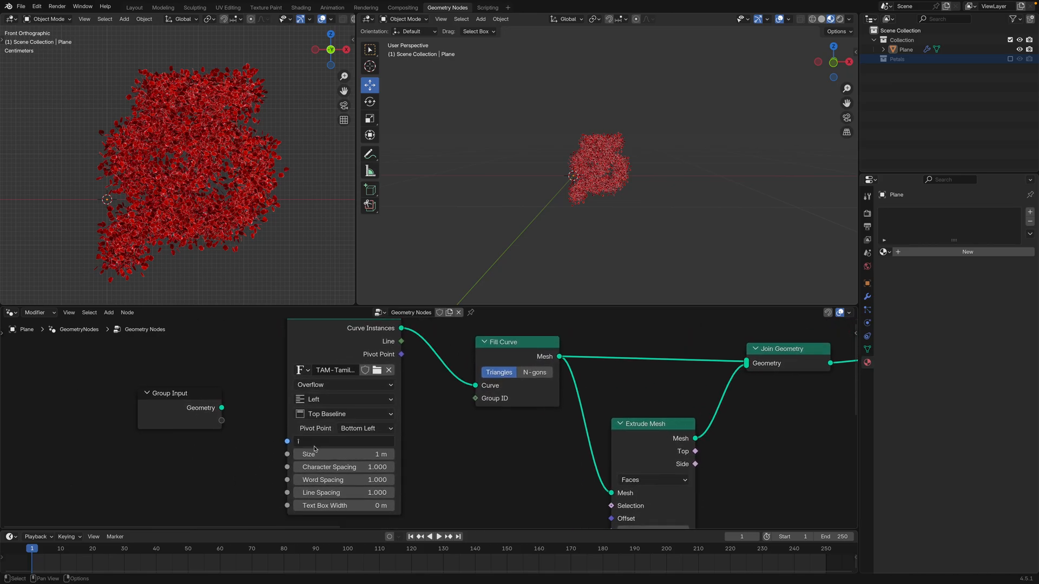
{"action": "left_click", "coordinate": [317, 444]}
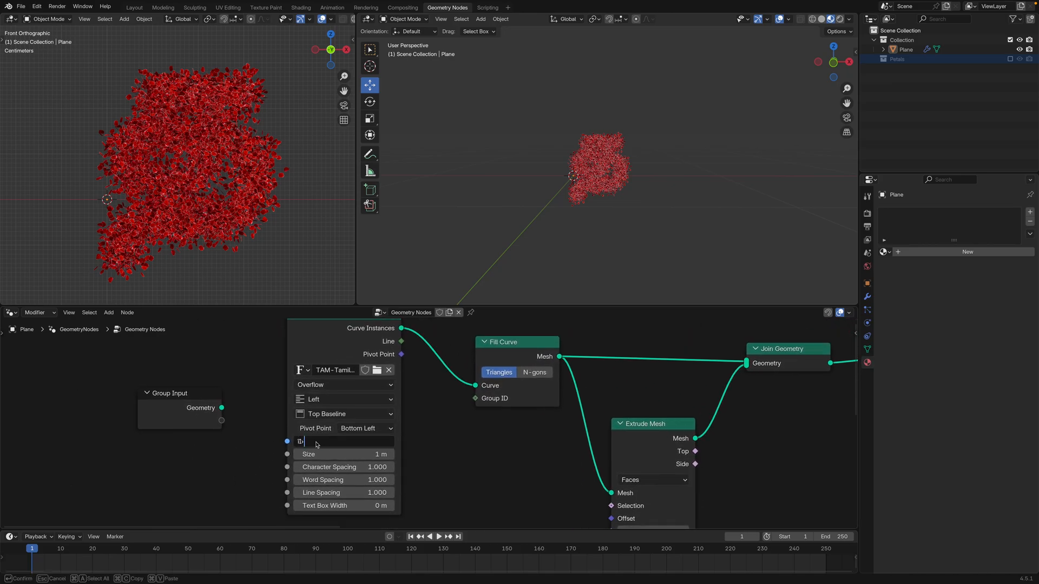
{"action": "key", "text": "Return"}
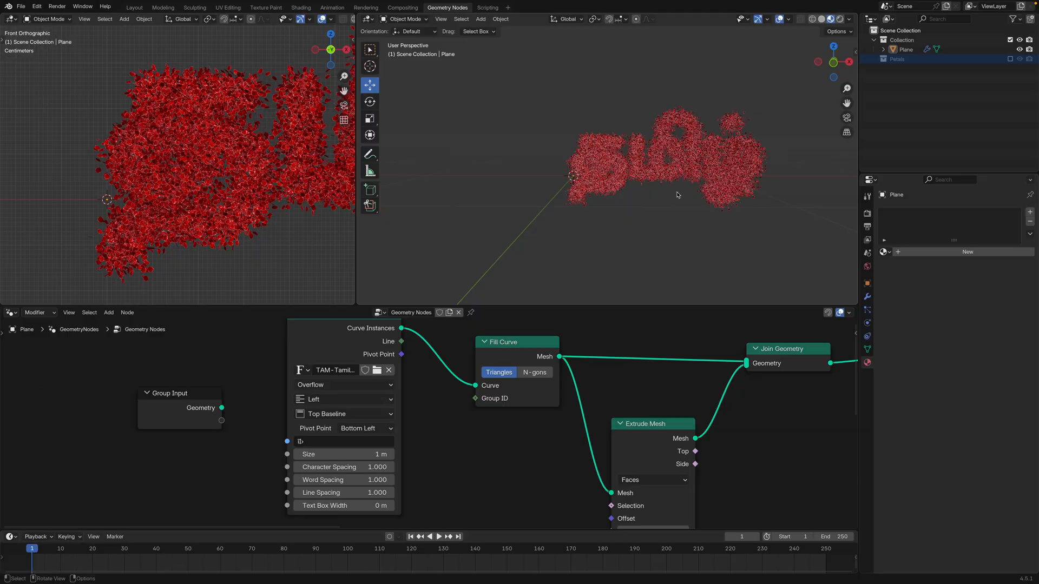
Add a camera and align it to the front view of the Tamil lettering
{"action": "middle_click_drag", "start_coordinate": [678, 195], "coordinate": [626, 234]}
{"action": "key", "text": "shift+a"}
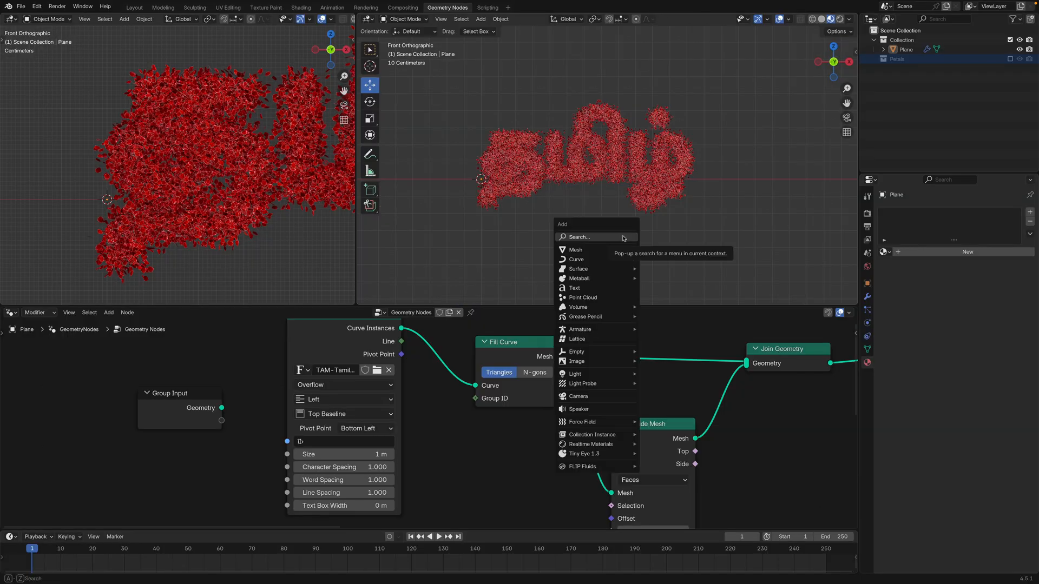
{"action": "left_click", "coordinate": [602, 396]}
{"action": "key", "text": "ctrl+alt+KP_0"}
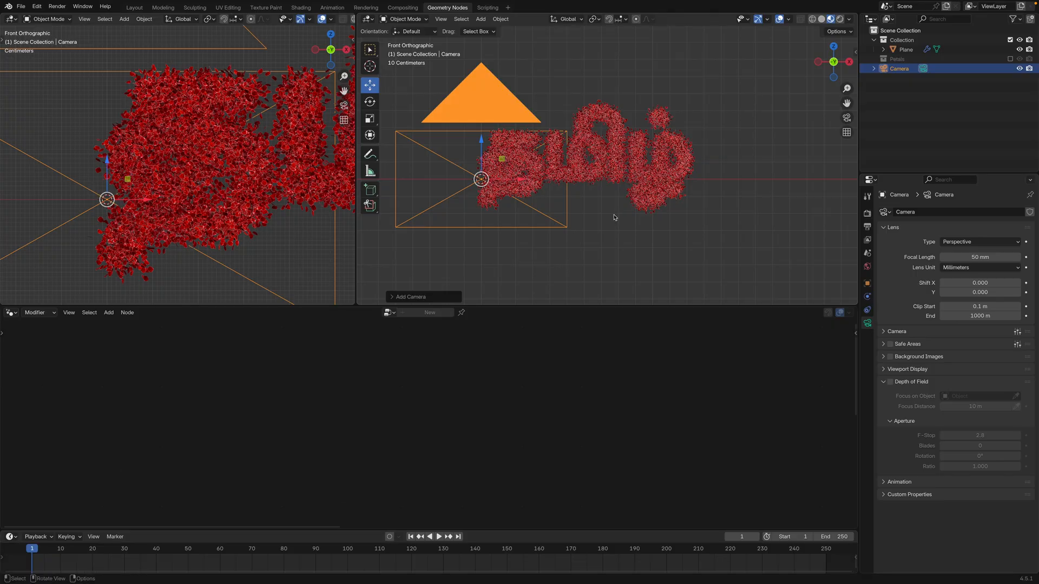
{"action": "key", "text": "ctrl+alt+KP_0"}
Set the render resolution to 2000 px in both X and Y
{"action": "left_click", "coordinate": [867, 226]}
{"action": "double_click", "coordinate": [974, 225]}
{"action": "type", "text": "2000"}
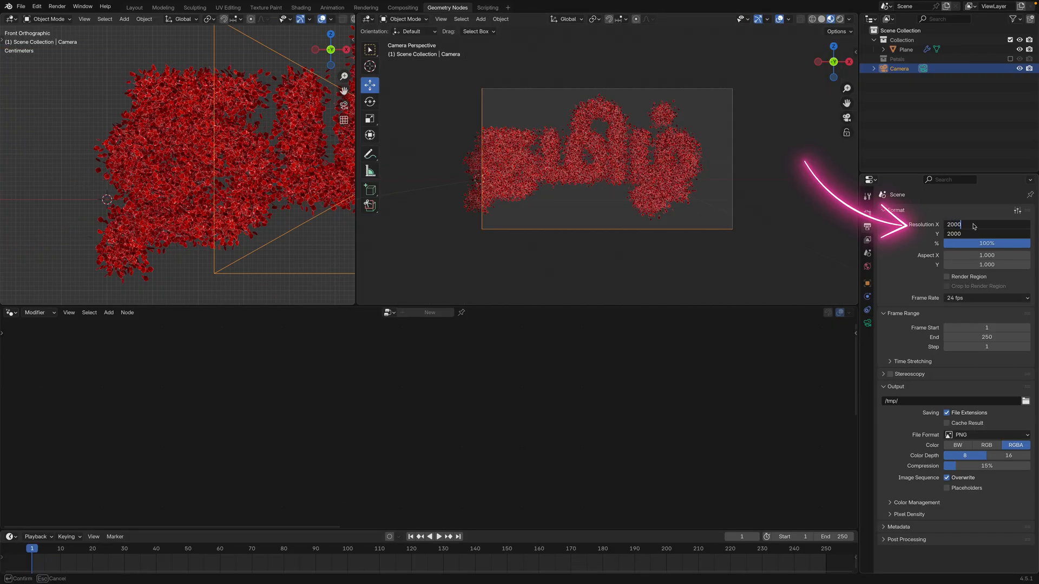
{"action": "key", "text": "Return"}
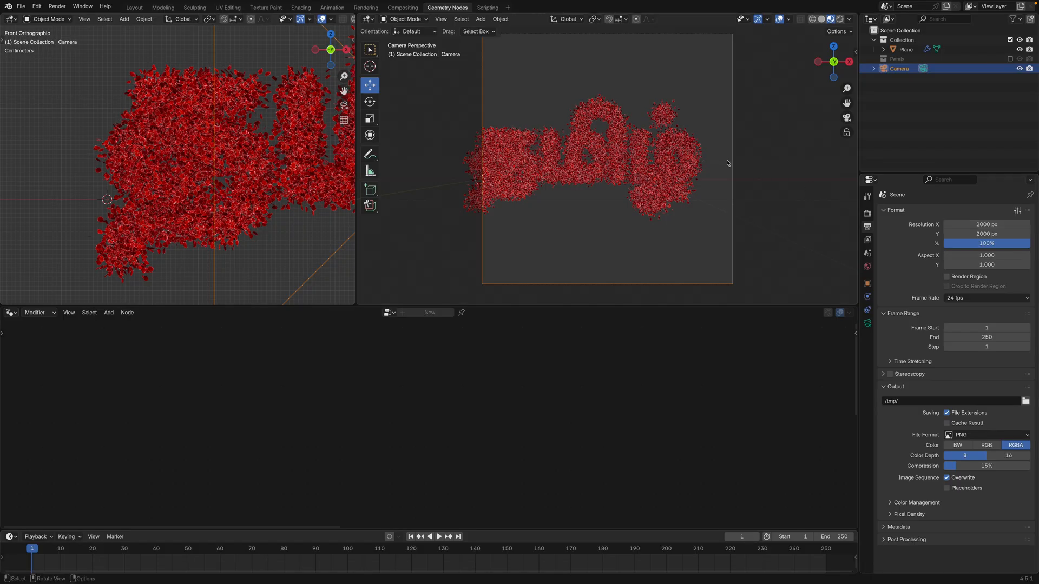
Lock the camera to the view and pull it back so the whole Tamil word fits inside the frame
{"action": "key", "text": "n"}
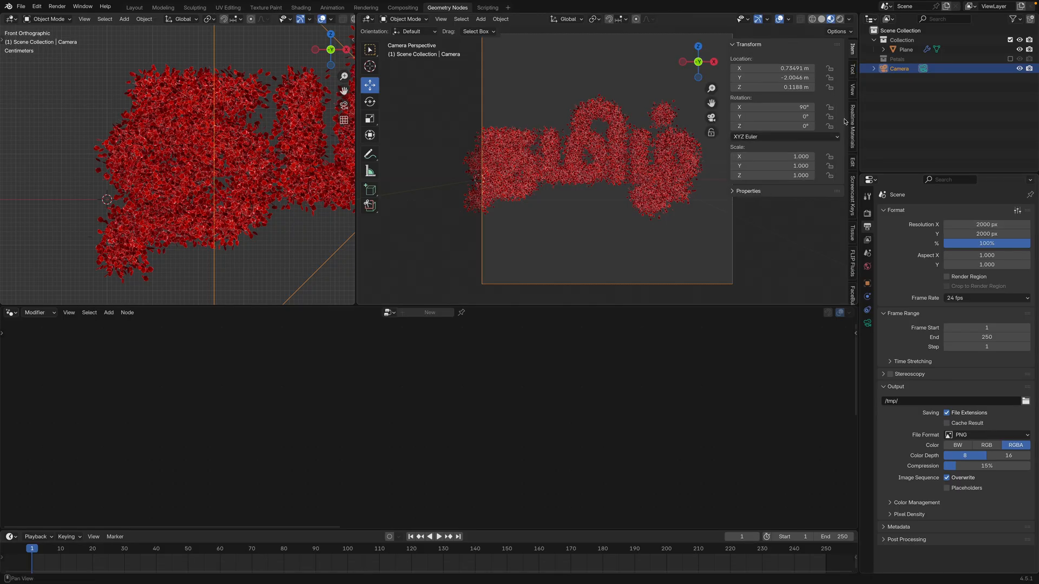
{"action": "left_click", "coordinate": [852, 90]}
{"action": "key", "text": "n"}
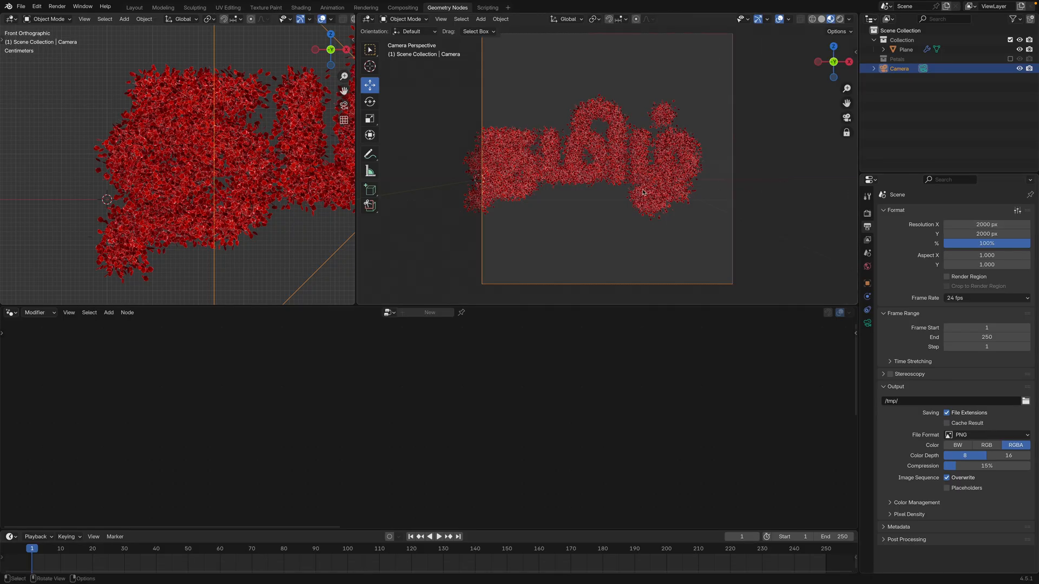
{"action": "middle_click_drag", "start_coordinate": [626, 190], "coordinate": [649, 201], "text": "shift"}
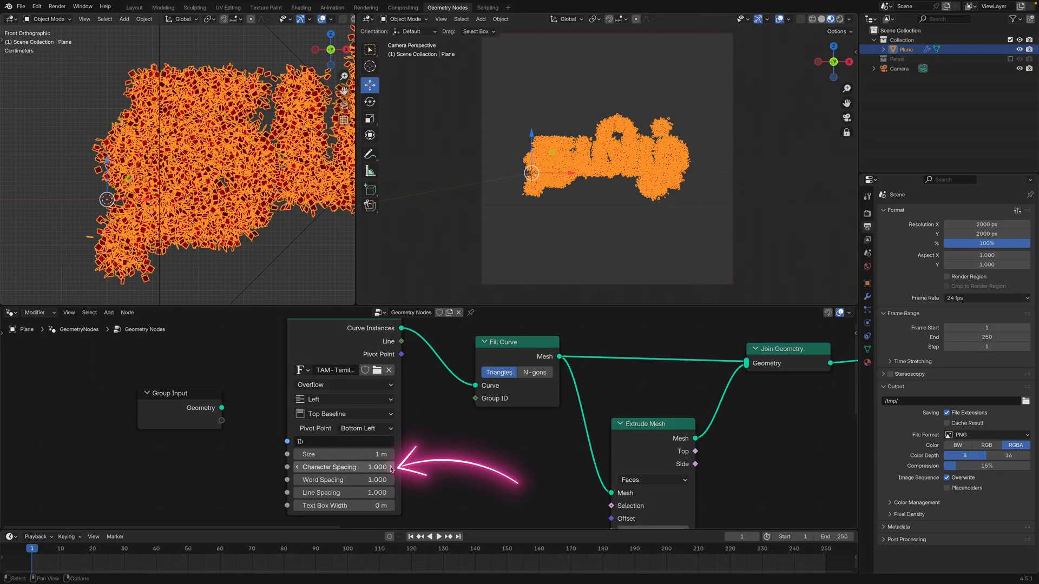
Select the lettering plane, set its String to Curves character spacing to 1.05, and deselect it
{"action": "scroll", "coordinate": [392, 468], "scroll_direction": "down", "scroll_amount": 2}
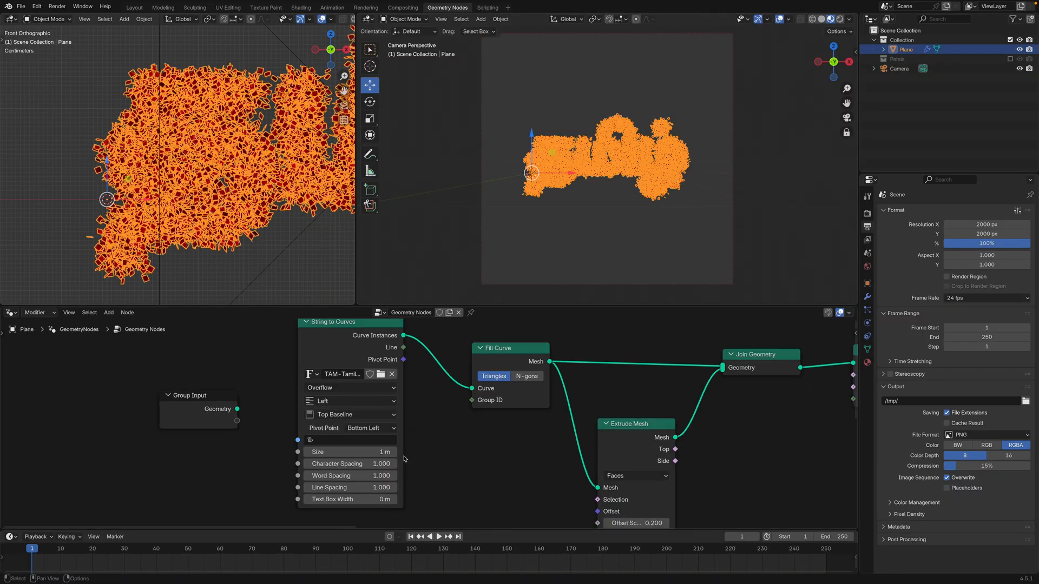
{"action": "left_click", "coordinate": [398, 458]}
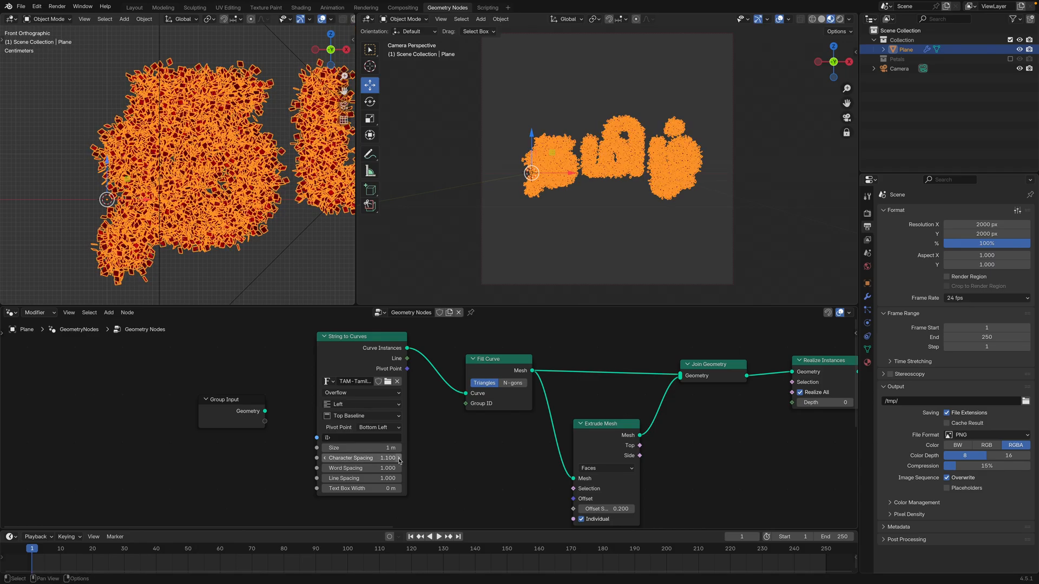
{"action": "left_click", "coordinate": [636, 226]}
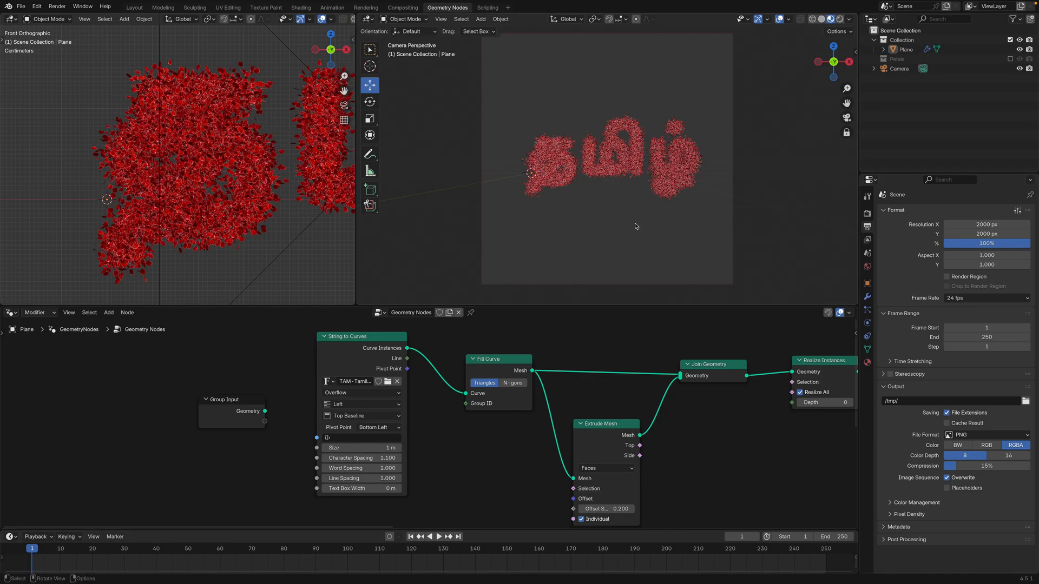
{"action": "left_click", "coordinate": [380, 460]}
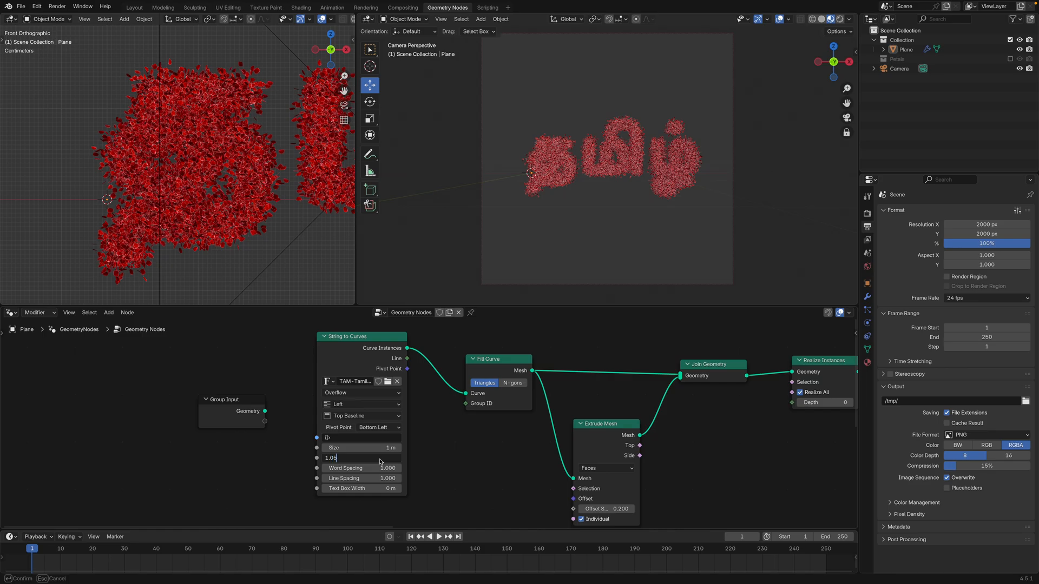
{"action": "key", "text": "Return"}
{"action": "left_click", "coordinate": [572, 135]}
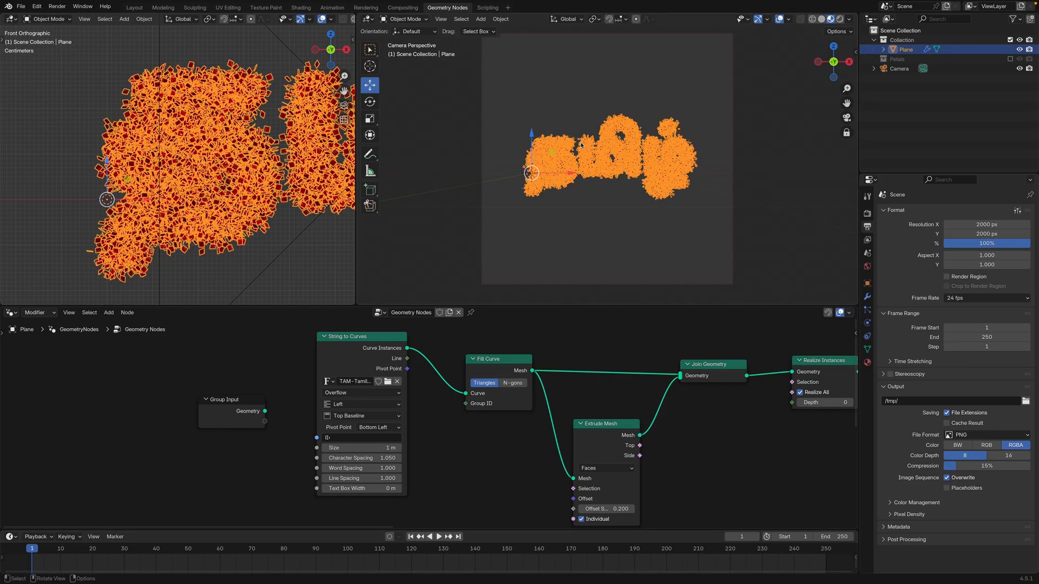
{"action": "left_click", "coordinate": [580, 101]}
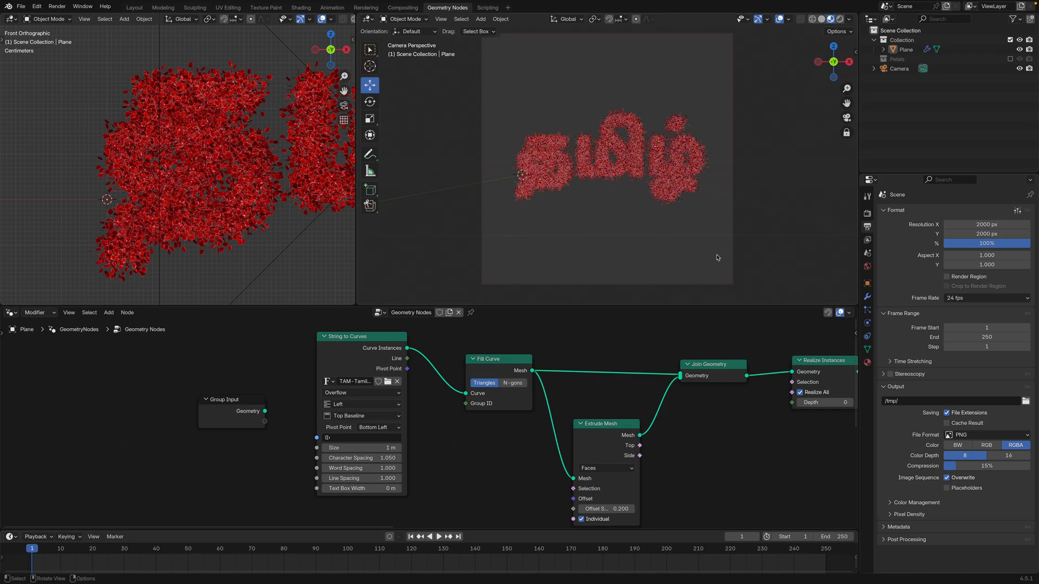
Use an Environment Texture for the world background color and load mirrored_hall_2k.exr
{"action": "left_click", "coordinate": [868, 266]}
{"action": "left_click", "coordinate": [949, 271]}
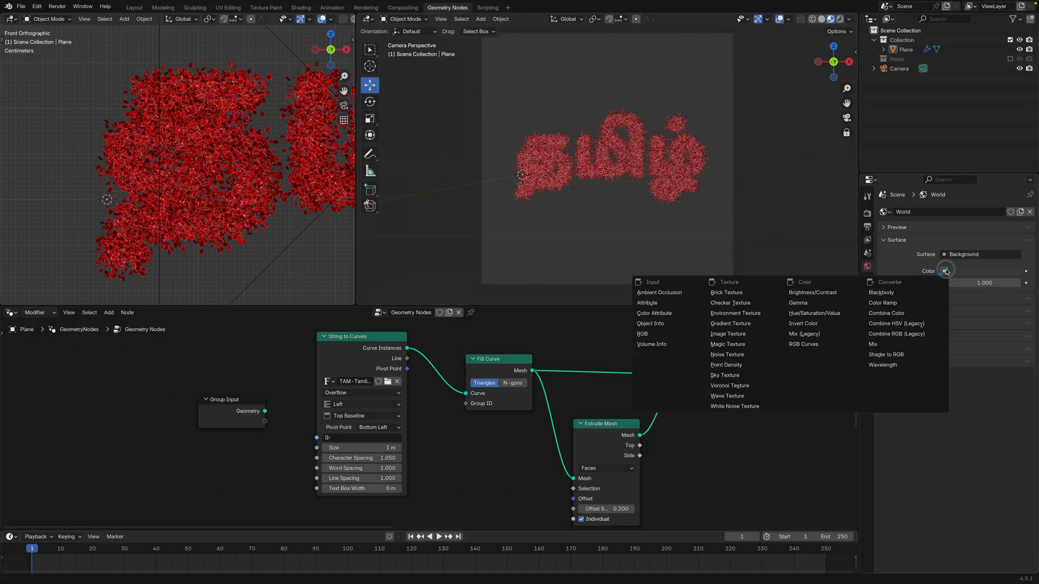
{"action": "left_click", "coordinate": [743, 316]}
{"action": "left_click", "coordinate": [999, 283]}
{"action": "scroll", "coordinate": [221, 321], "scroll_direction": "up", "scroll_amount": 4}
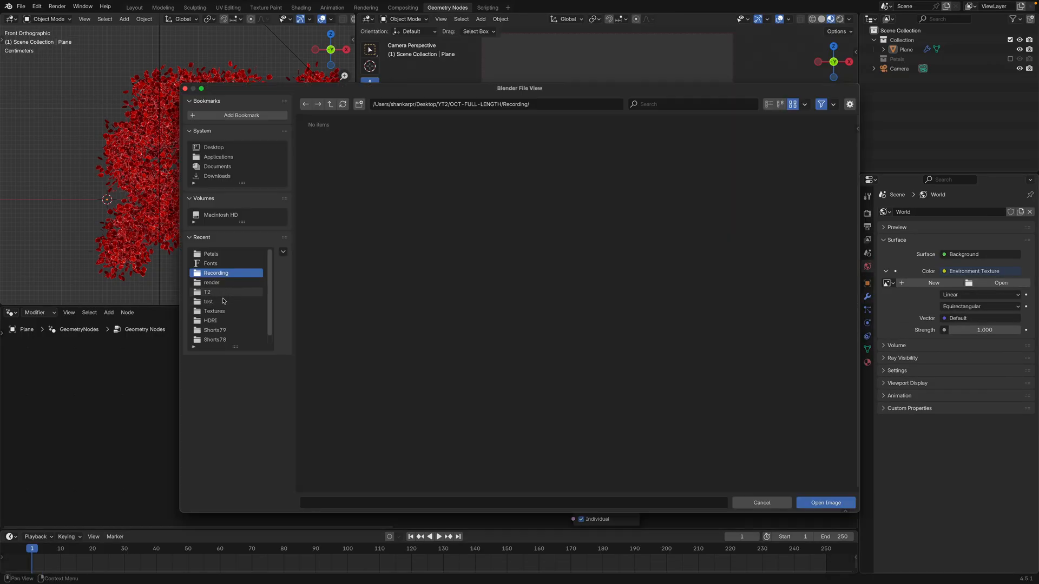
{"action": "double_click", "coordinate": [324, 216]}
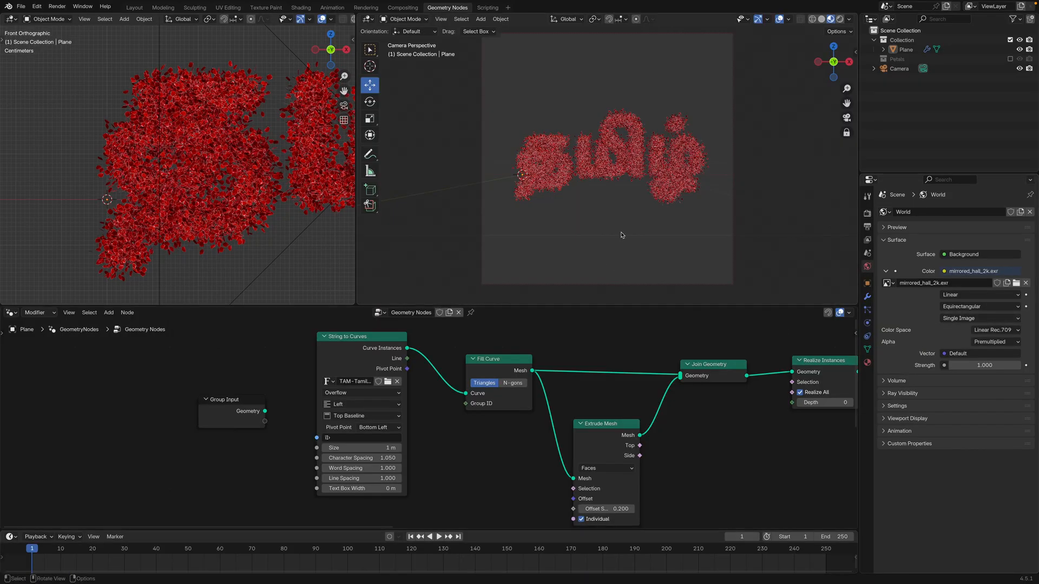
Switch the camera viewport to rendered shading and show its sidebar
{"action": "key", "text": "z"}
{"action": "left_click", "coordinate": [621, 178]}
{"action": "key", "text": "n"}
Render a still image of the lettering, inspect the petals up close, and close the render window
{"action": "left_click", "coordinate": [47, 7]}
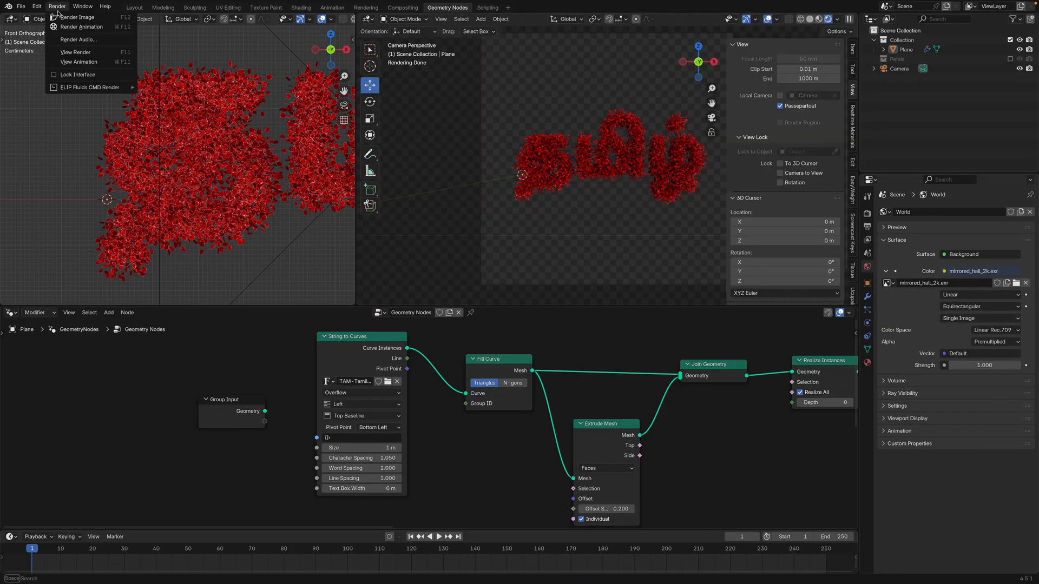
{"action": "left_click", "coordinate": [83, 20]}
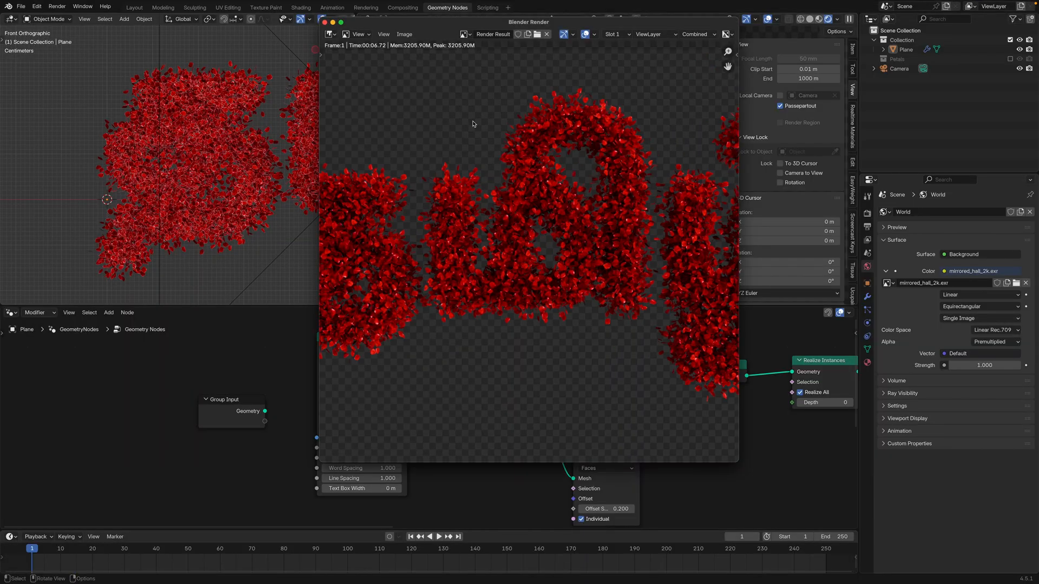
{"action": "scroll", "coordinate": [493, 173], "scroll_direction": "down", "scroll_amount": 2}
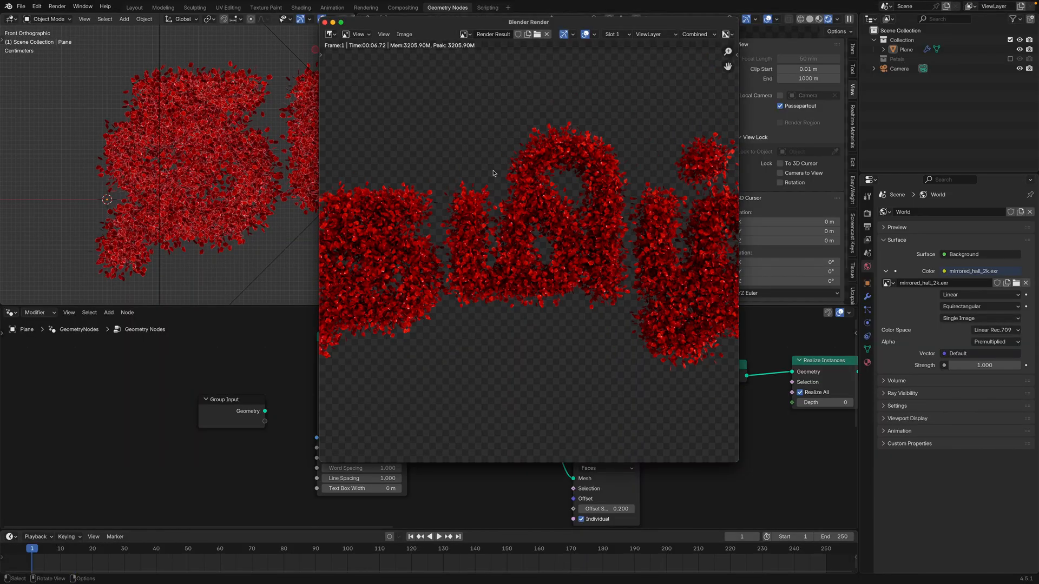
{"action": "scroll", "coordinate": [491, 221], "scroll_direction": "down", "scroll_amount": 2}
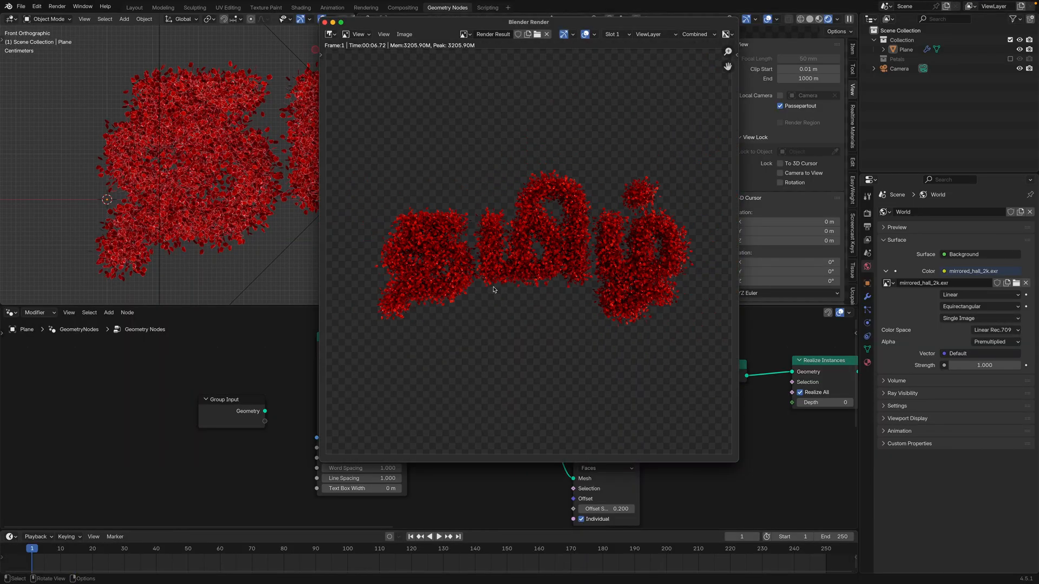
{"action": "left_click", "coordinate": [324, 22]}
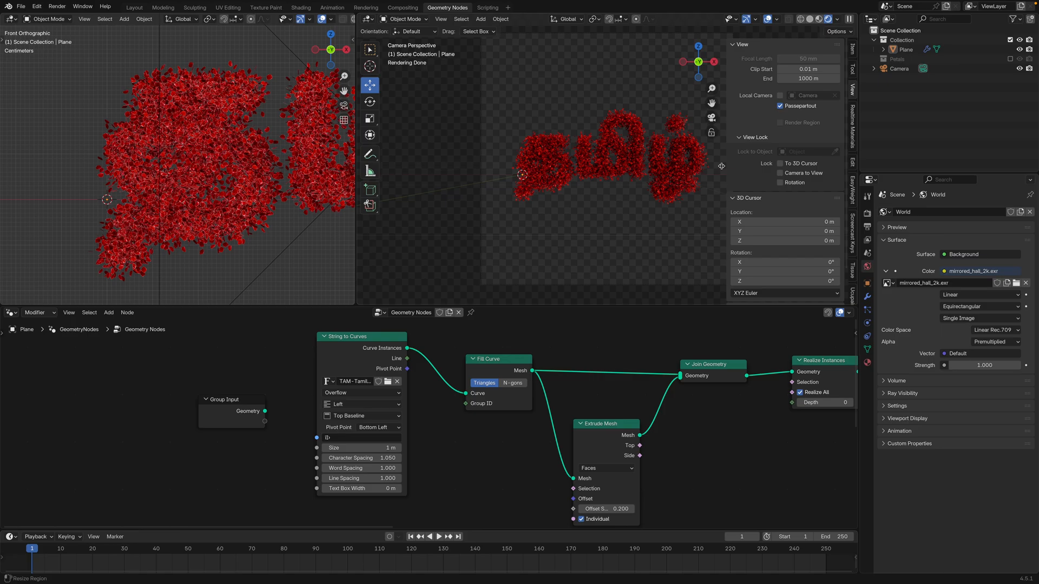
Hide the camera viewport's sidebar and open the String to Curves text for editing
{"action": "key", "text": "n"}
{"action": "scroll", "coordinate": [653, 199], "scroll_direction": "down", "scroll_amount": 2}
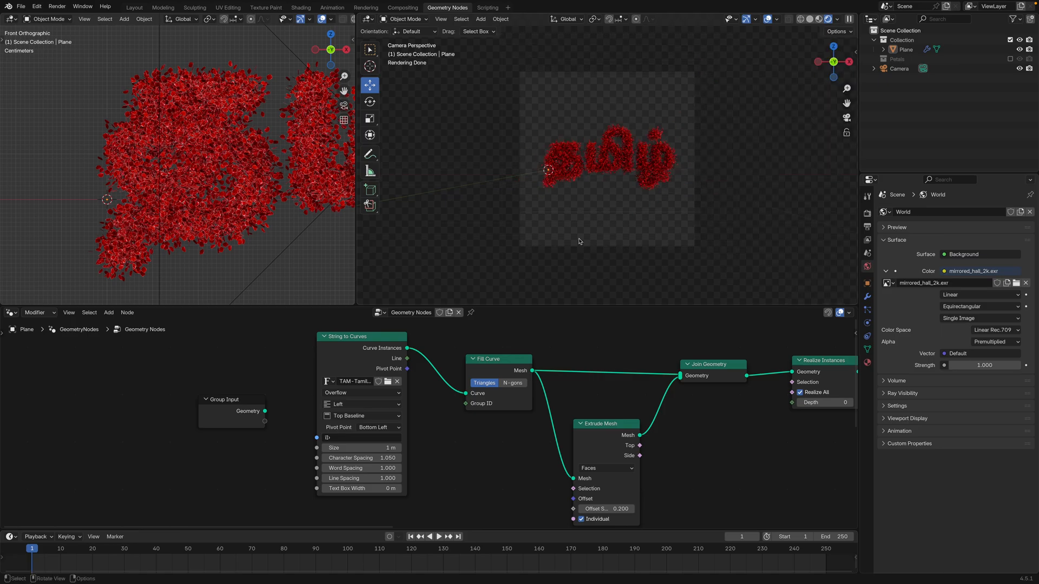
{"action": "left_click", "coordinate": [386, 436]}
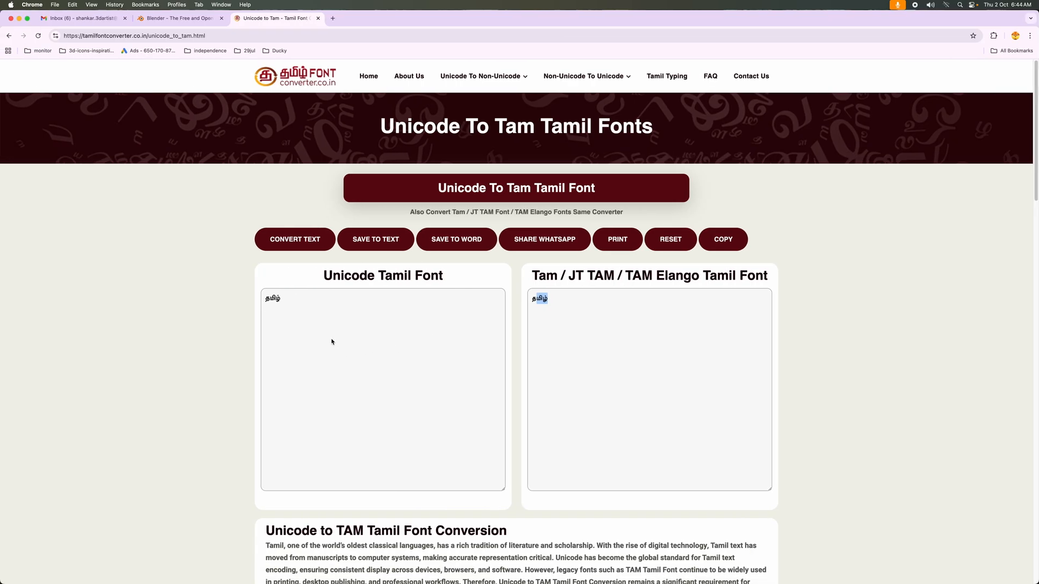
Switch to the browser's Unicode to Tam converter, replace தமிழ் with a new Tamil word, convert it and copy the result
{"action": "left_click_drag", "start_coordinate": [332, 341], "coordinate": [246, 299]}
{"action": "type", "text": "ஷங்கர்"}
{"action": "left_click", "coordinate": [295, 241]}
{"action": "left_click_drag", "start_coordinate": [618, 307], "coordinate": [523, 304]}
{"action": "key", "text": "super+c"}
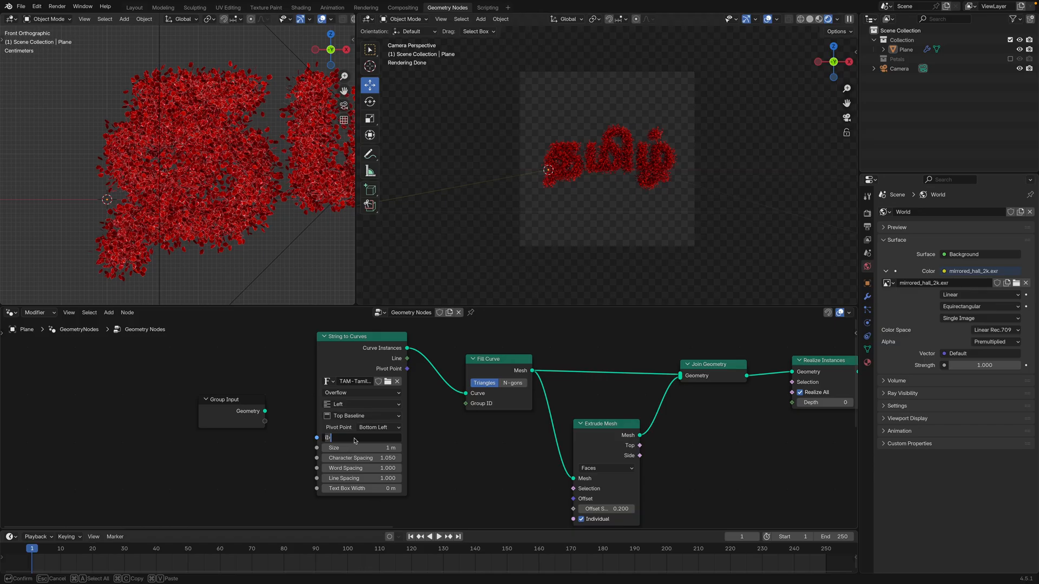
Replace the text of the String to Curves node with the copied TAM-encoded word
{"action": "left_click_drag", "start_coordinate": [355, 440], "coordinate": [320, 443]}
{"action": "key", "text": "Return"}
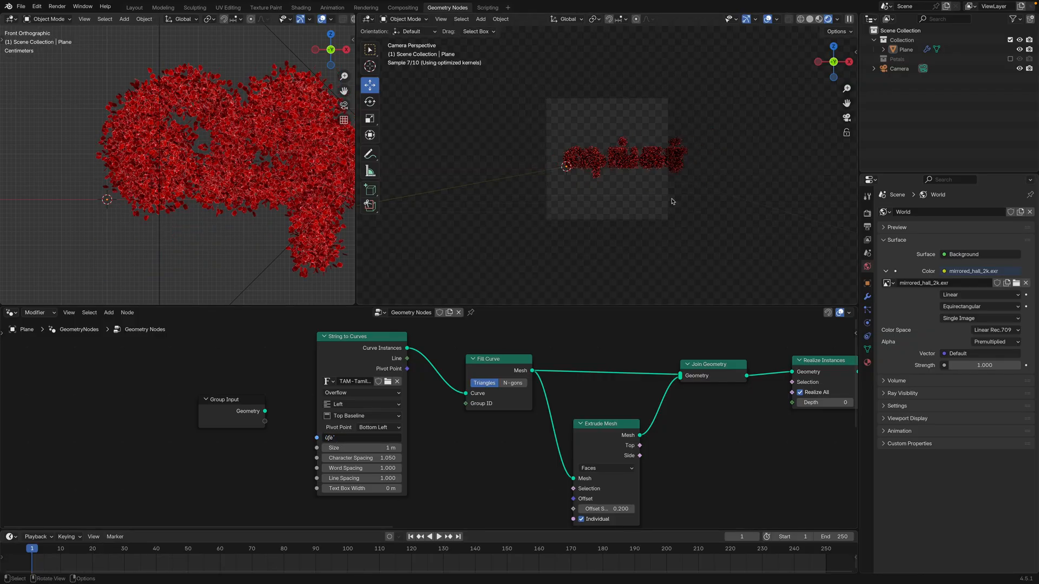
{"action": "scroll", "coordinate": [672, 201], "scroll_direction": "up", "scroll_amount": 2}
{"action": "scroll", "coordinate": [673, 201], "scroll_direction": "down", "scroll_amount": 2}
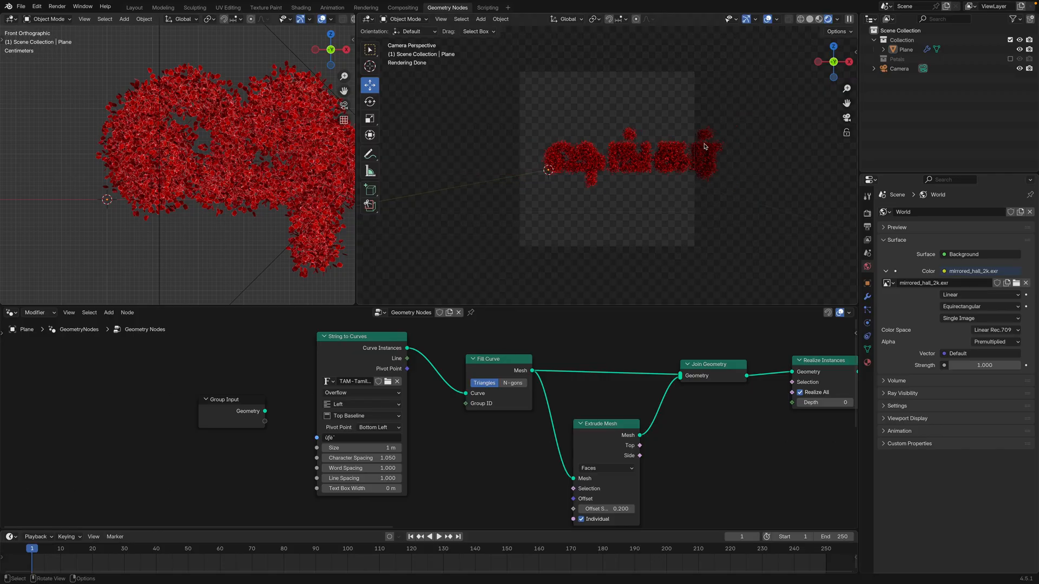
Select the camera and move it sideways and back until the whole new word fits inside its frame
{"action": "left_click", "coordinate": [691, 129]}
{"action": "key", "text": "KP_Decimal"}
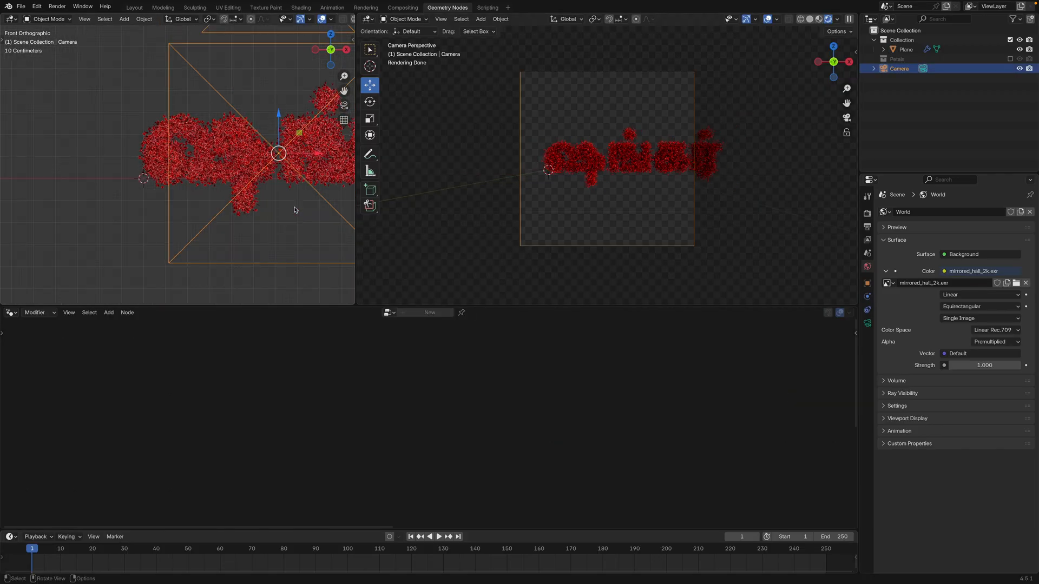
{"action": "key", "text": "g"}
{"action": "key", "text": "y"}
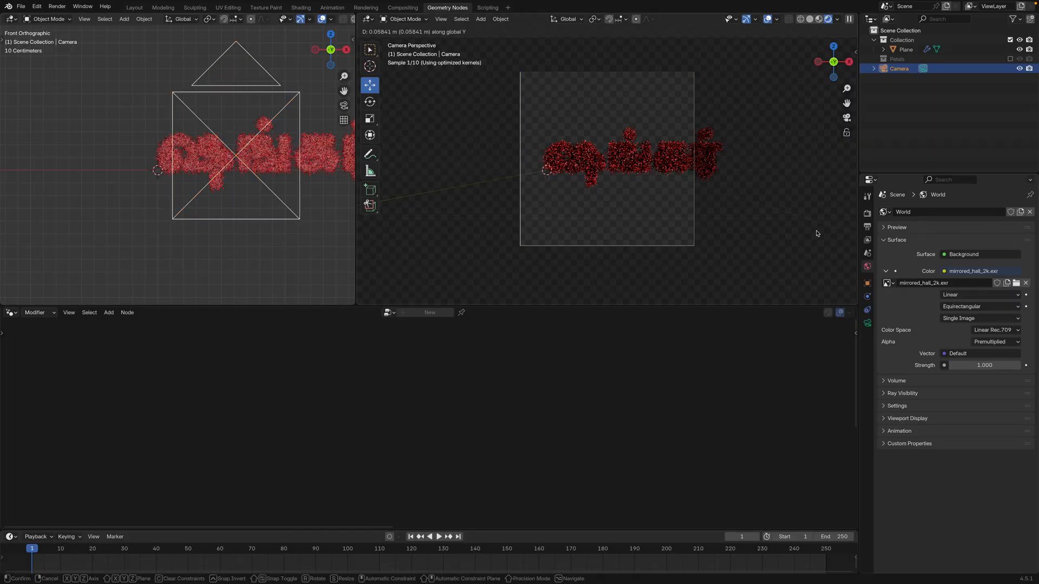
{"action": "right_click", "coordinate": [187, 220]}
{"action": "middle_click_drag", "start_coordinate": [187, 221], "coordinate": [229, 228]}
{"action": "left_click_drag", "start_coordinate": [211, 168], "coordinate": [232, 170]}
{"action": "middle_click_drag", "start_coordinate": [232, 198], "coordinate": [196, 237]}
{"action": "left_click_drag", "start_coordinate": [284, 206], "coordinate": [293, 210]}
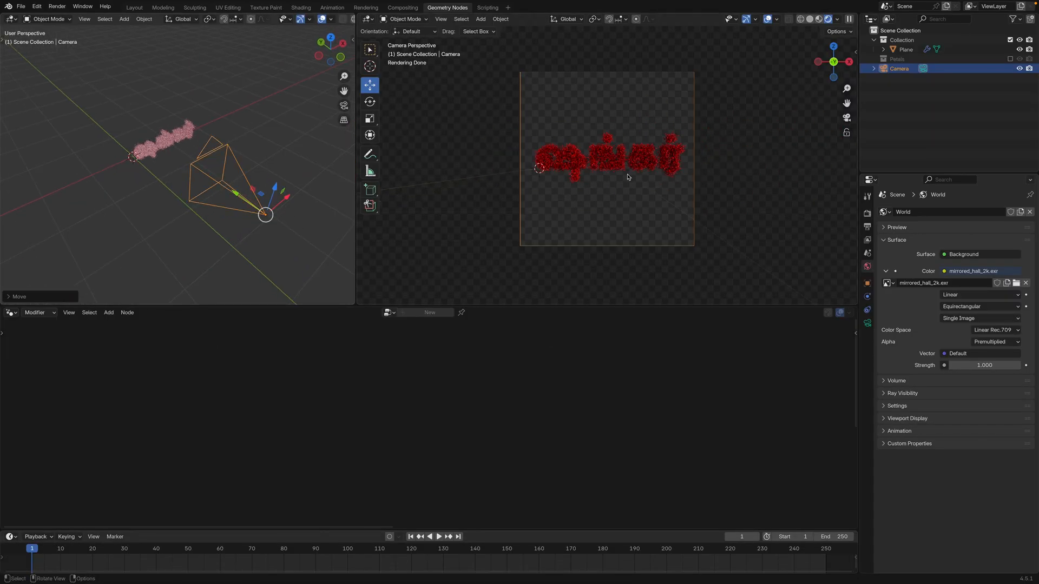
Review the lettering plane's volume and point distribution nodes, deselect the plane, and render a still image of the new word
{"action": "left_click", "coordinate": [630, 165]}
{"action": "middle_click_drag", "start_coordinate": [605, 434], "coordinate": [400, 460]}
{"action": "scroll", "coordinate": [400, 460], "scroll_direction": "down", "scroll_amount": 3}
{"action": "middle_click_drag", "start_coordinate": [559, 410], "coordinate": [502, 421]}
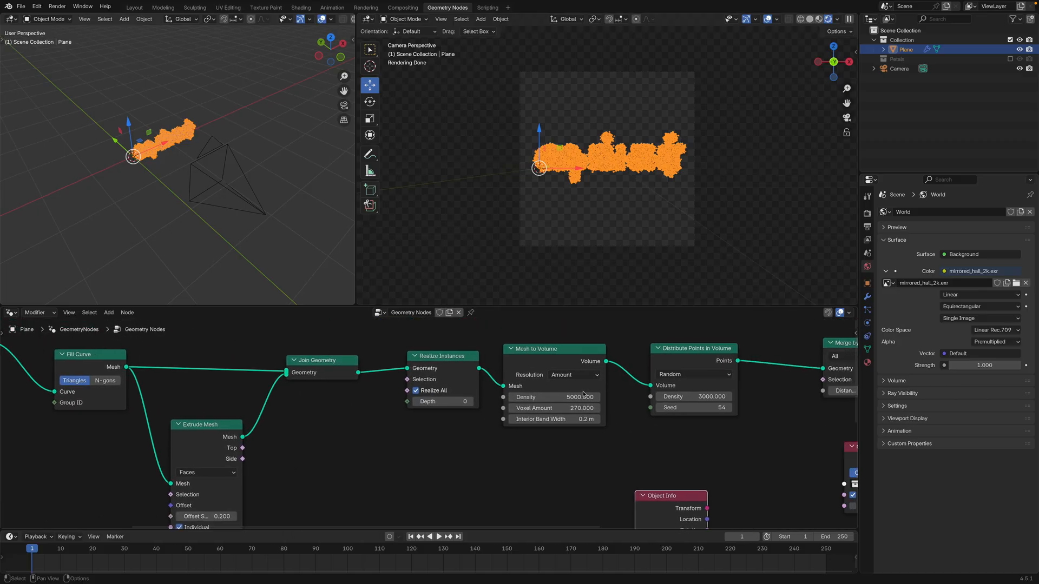
{"action": "left_click", "coordinate": [631, 108]}
{"action": "scroll", "coordinate": [632, 124], "scroll_direction": "down", "scroll_amount": 1}
{"action": "key", "text": "F12"}
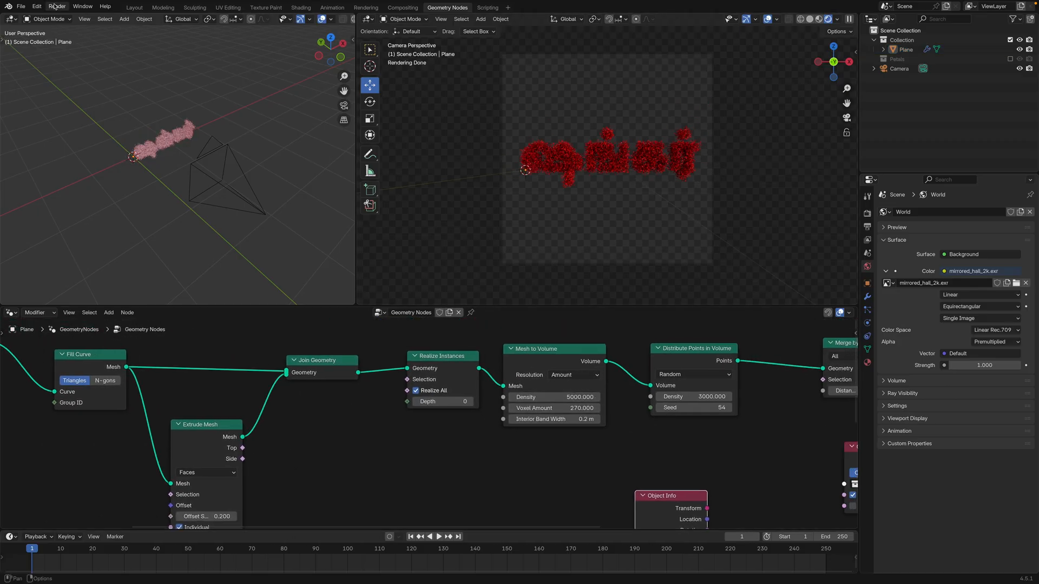